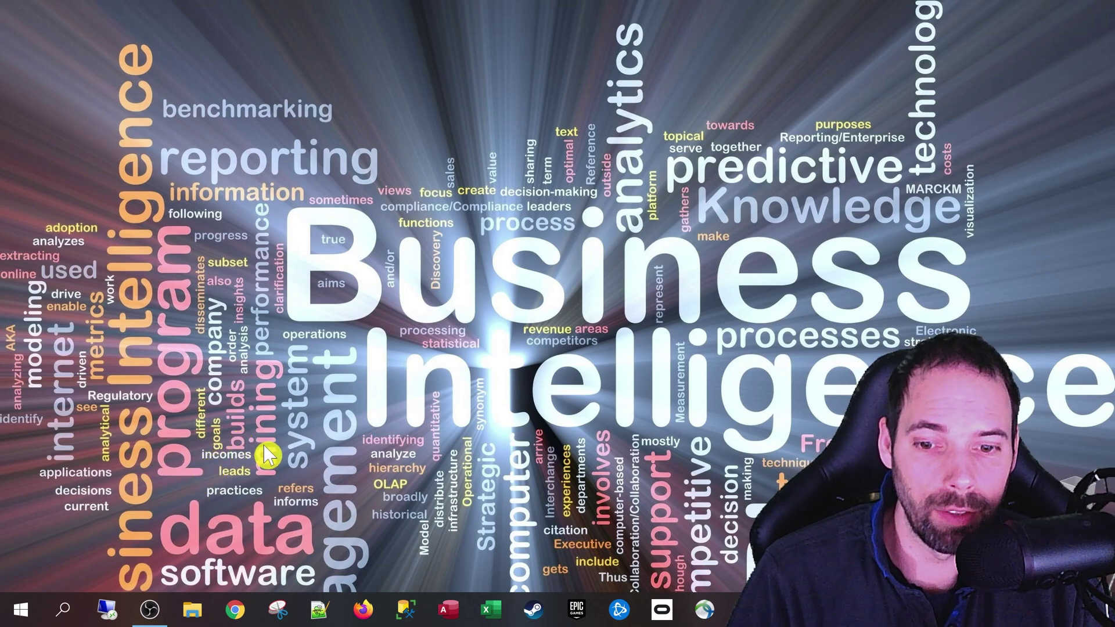
Launch Excel, start blank workbook Cartel1 and move its window toward the upper right.
click(494, 607)
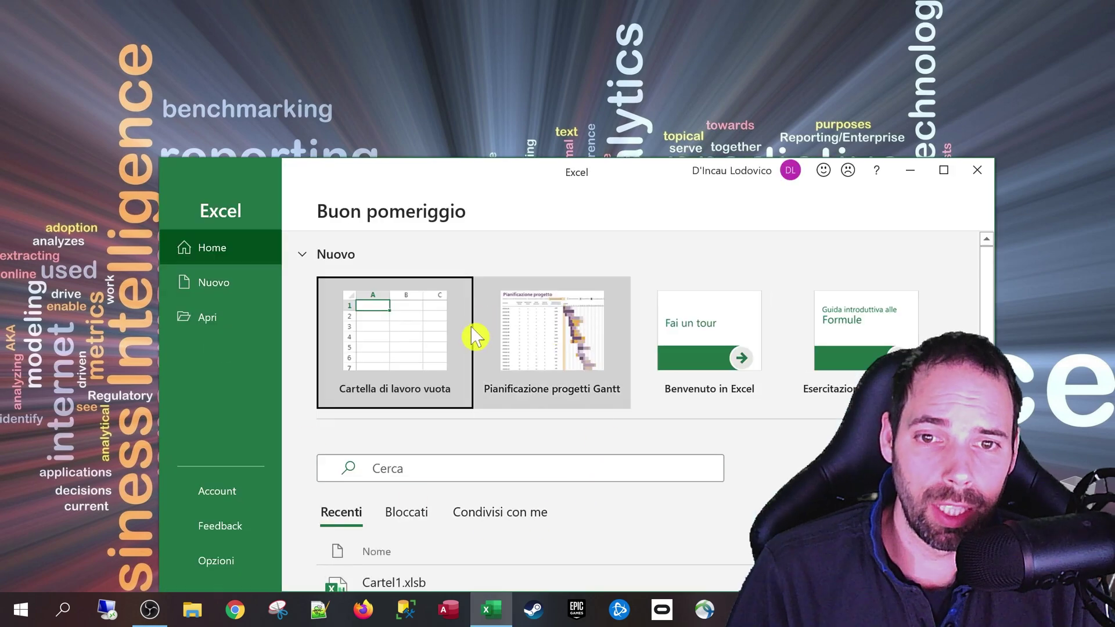
click(470, 335)
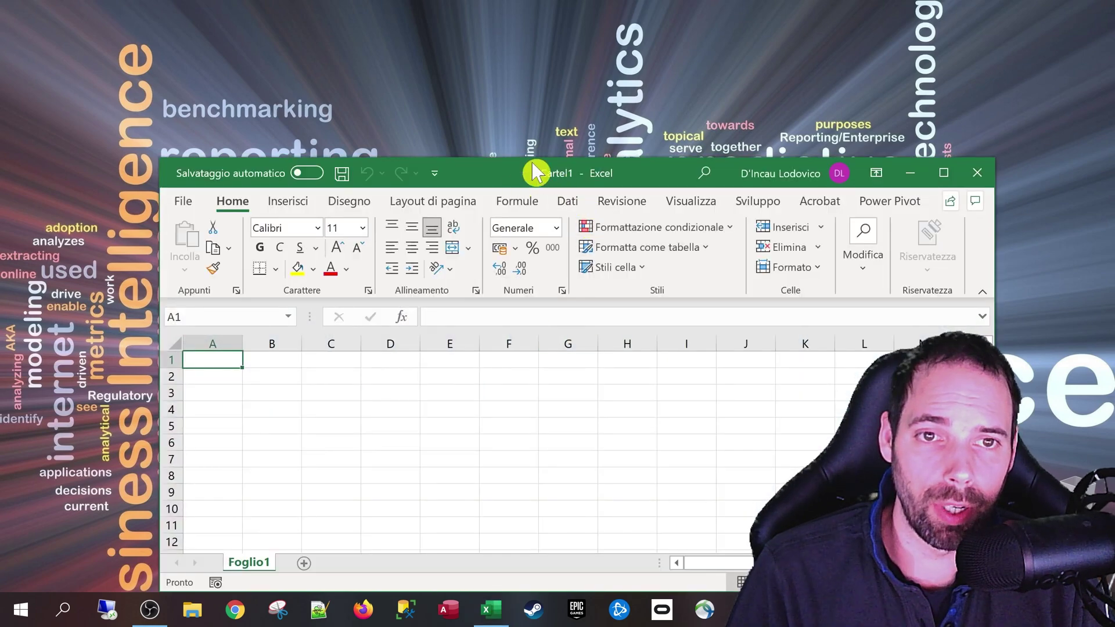
drag(533, 172, 642, 115)
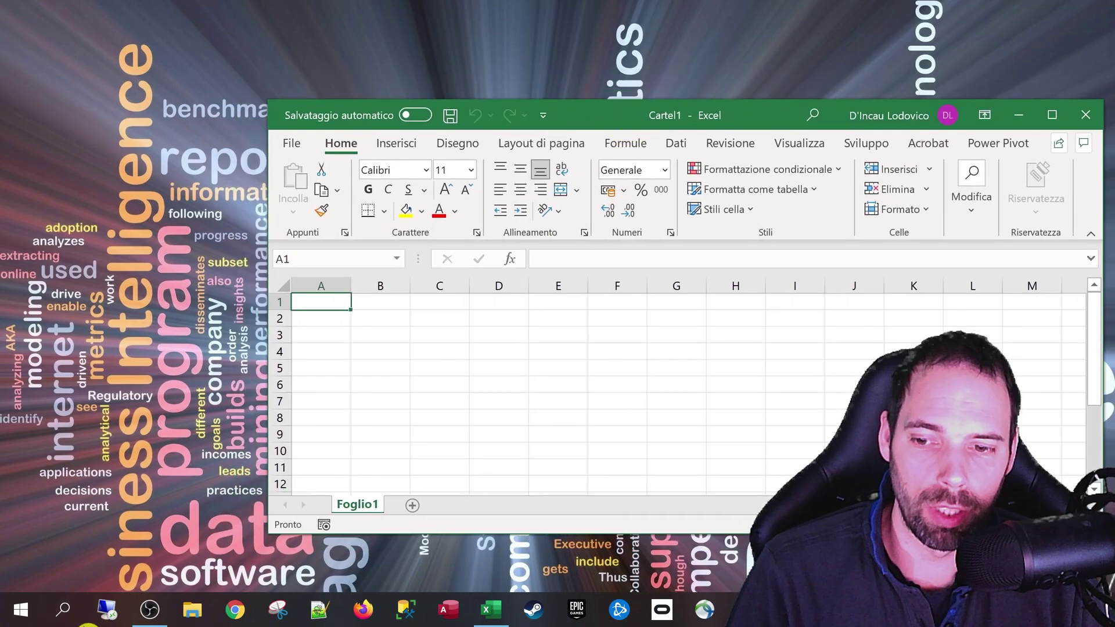
Open Gestione attività, expand the Microsoft Excel entry, and launch another Excel window from the jump list.
right_click(87, 625)
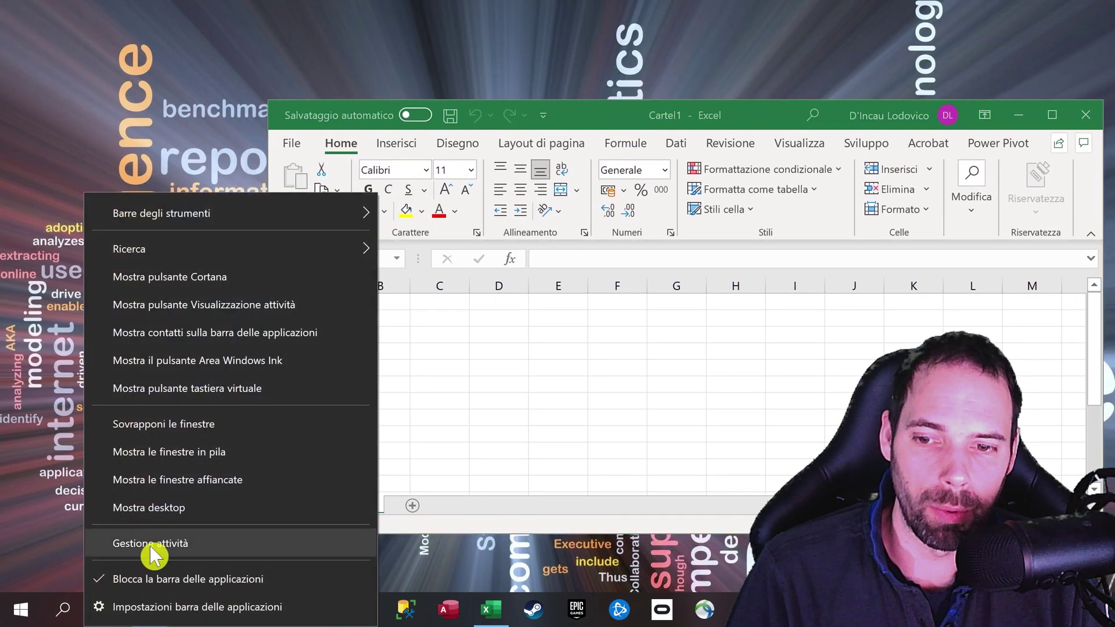
click(148, 545)
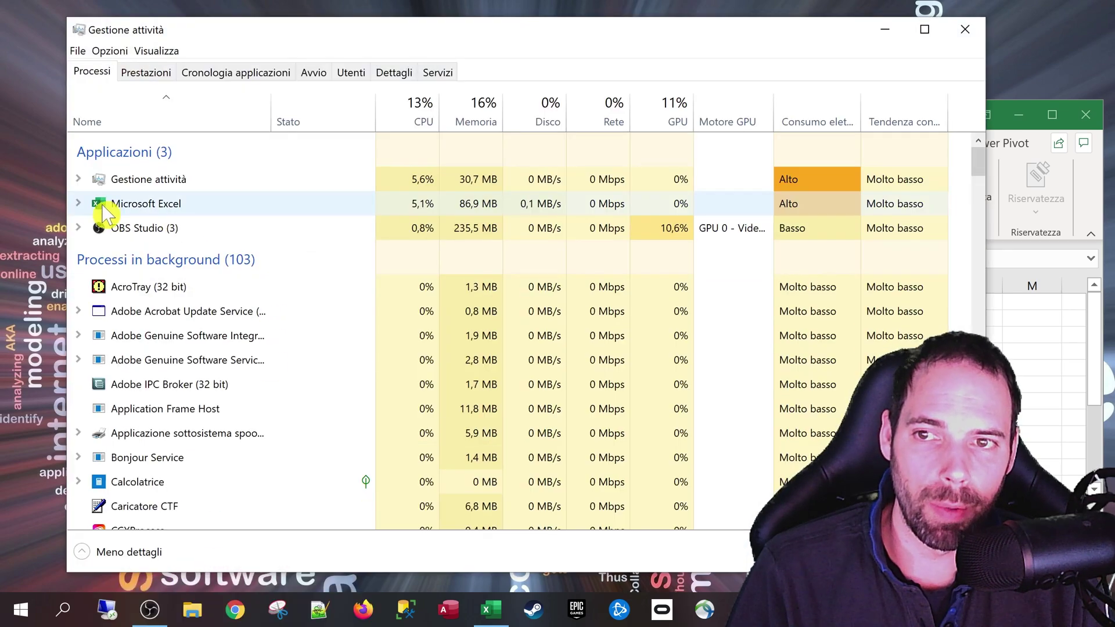
double_click(103, 207)
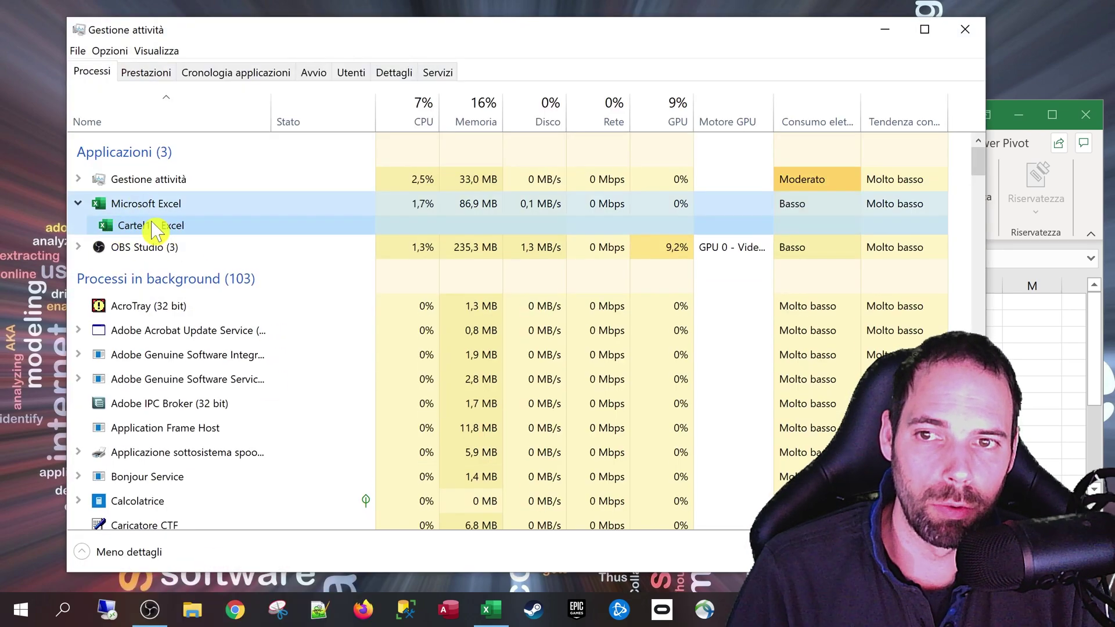
right_click(491, 609)
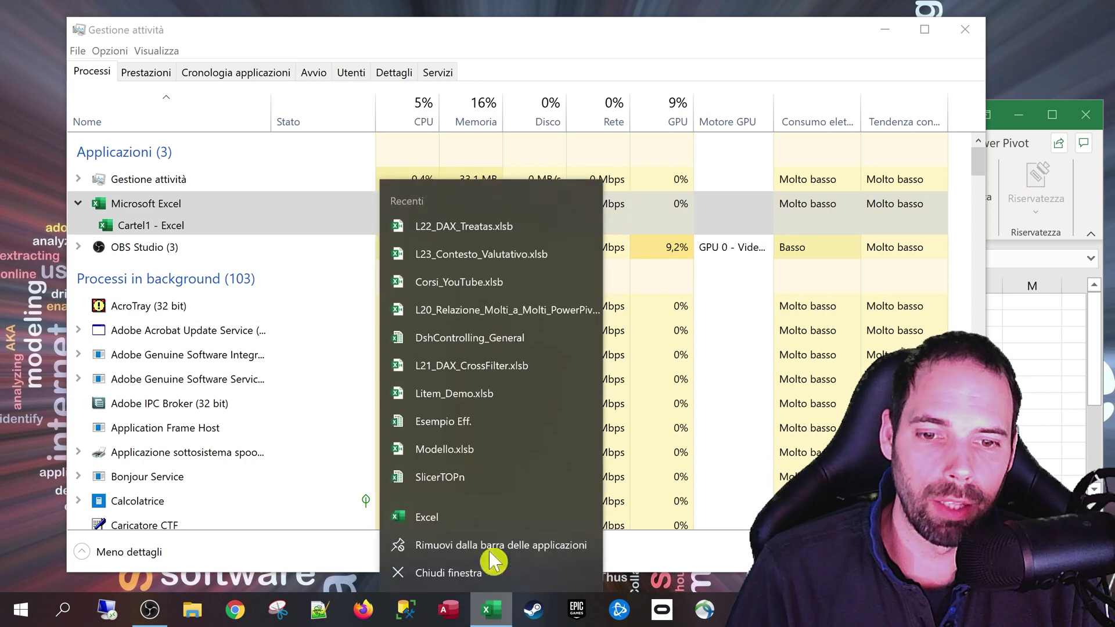
click(479, 526)
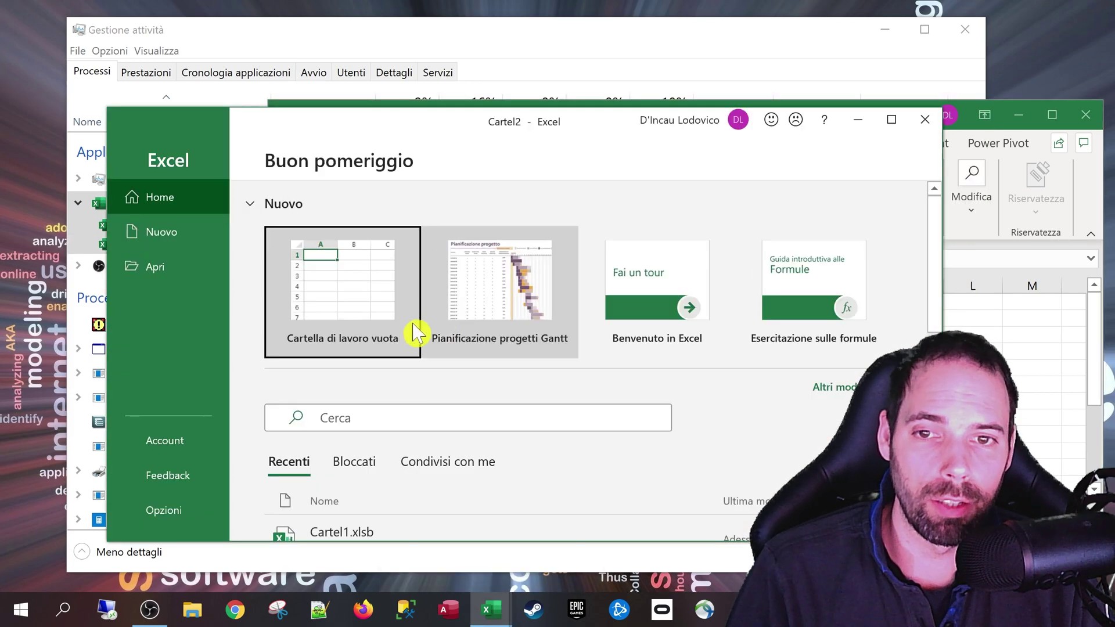
Open blank workbook Cartel2 beside Cartel1 and expand the Microsoft Excel (2) group in Task Manager.
click(416, 297)
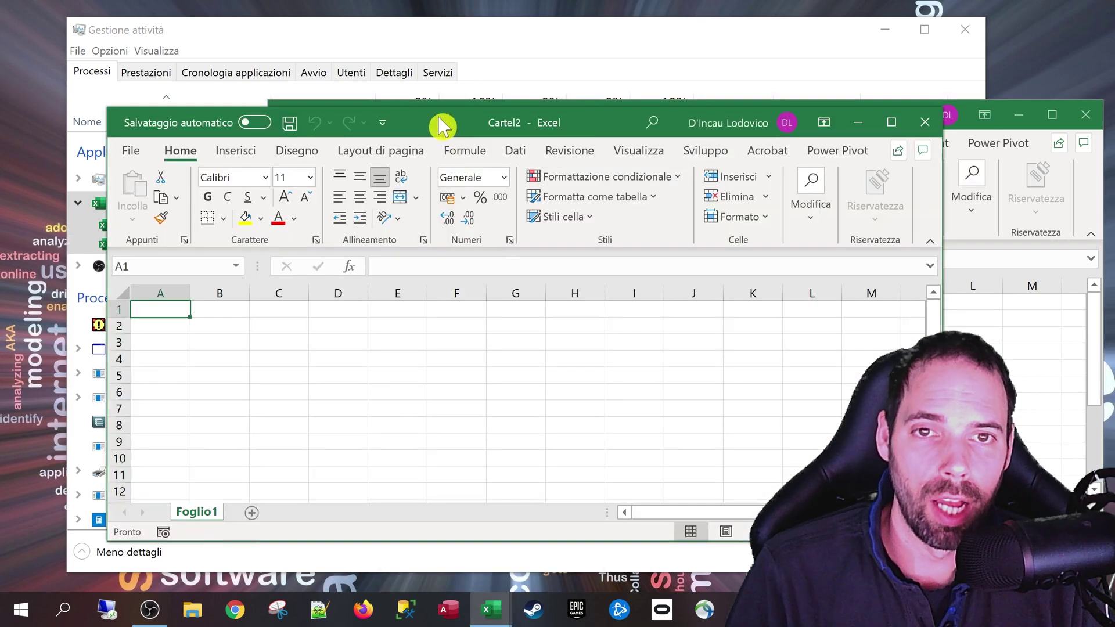
drag(440, 124, 650, 162)
click(140, 225)
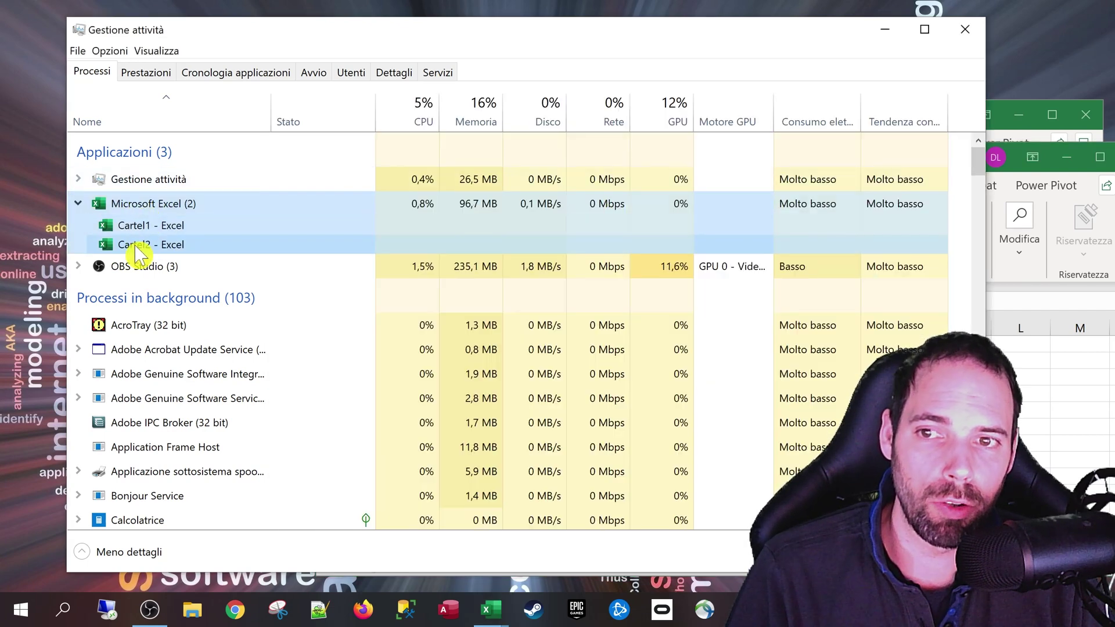
click(79, 203)
click(78, 203)
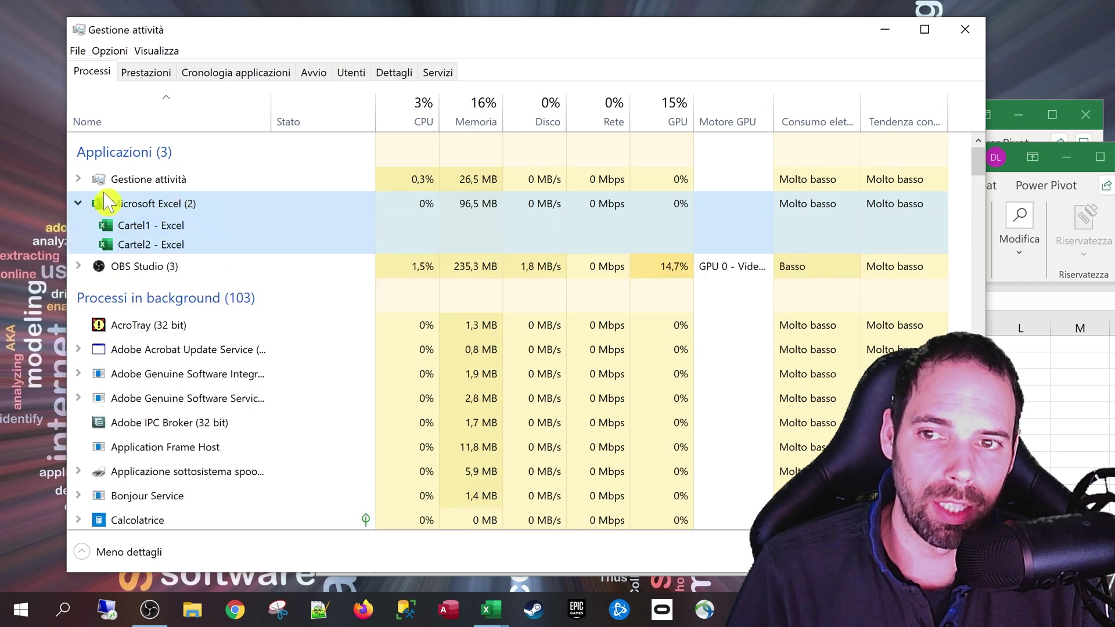
click(81, 204)
click(80, 205)
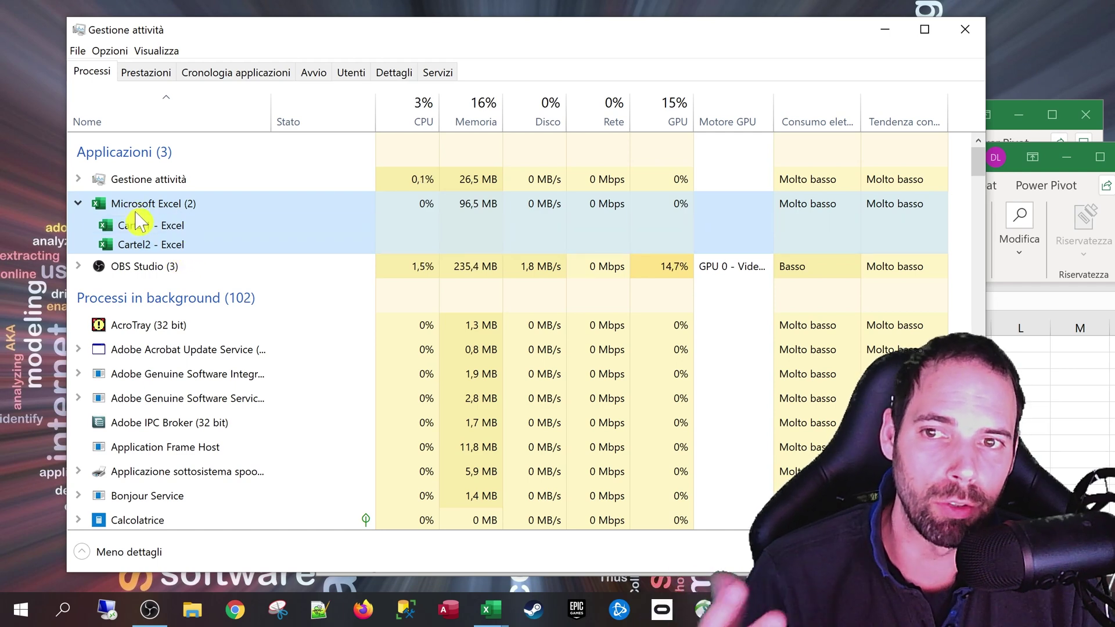
Select the Cartel1 and Cartel2 child rows under the Microsoft Excel (2) group.
click(155, 247)
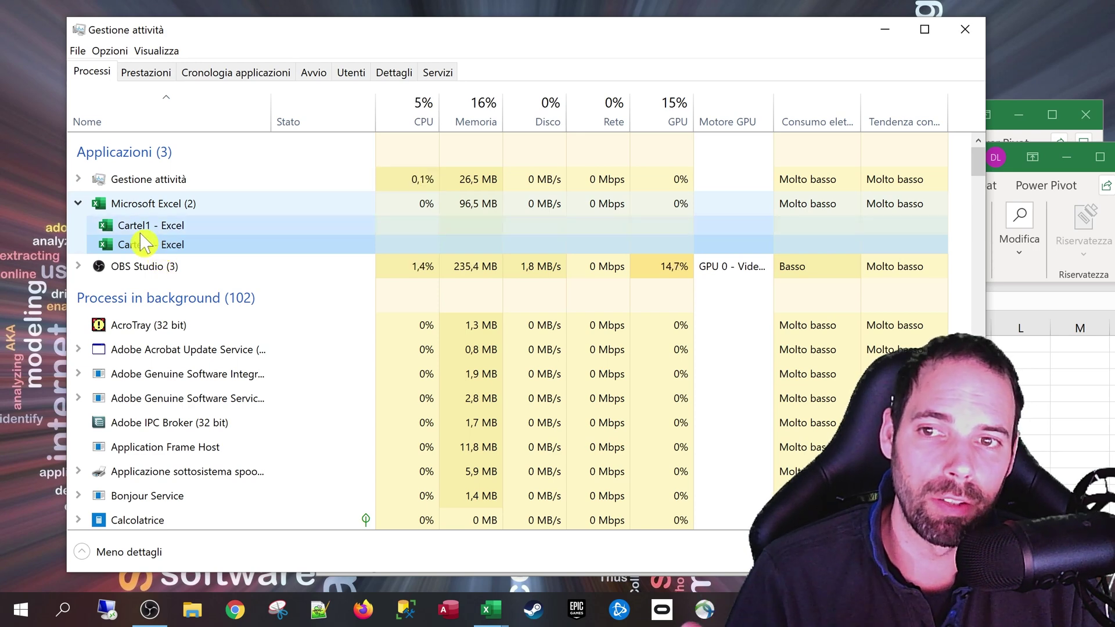
click(142, 243)
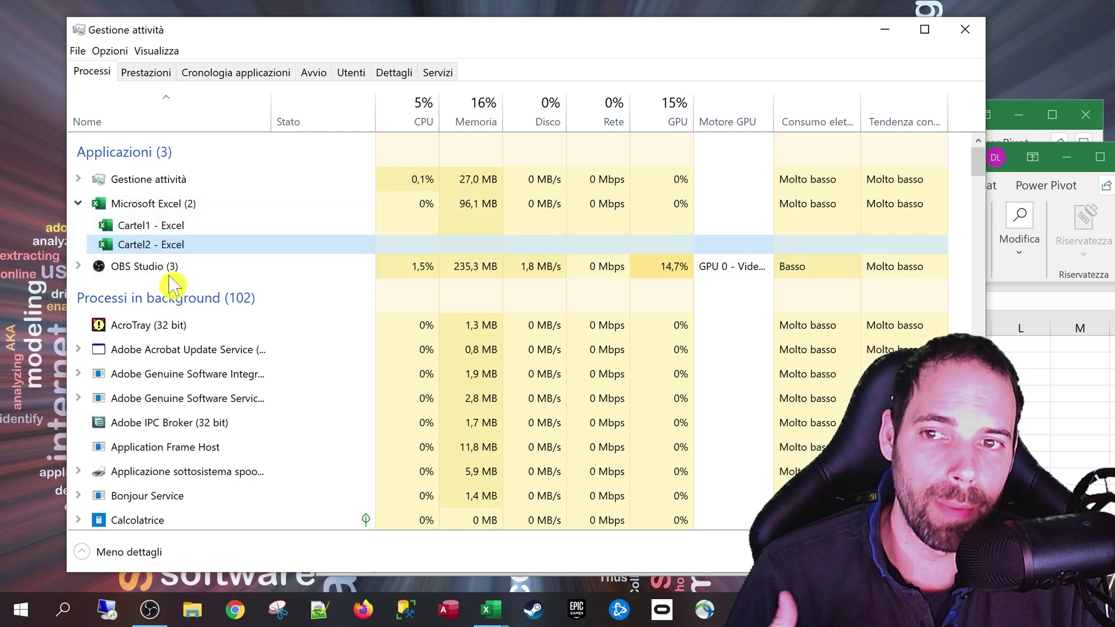
click(172, 204)
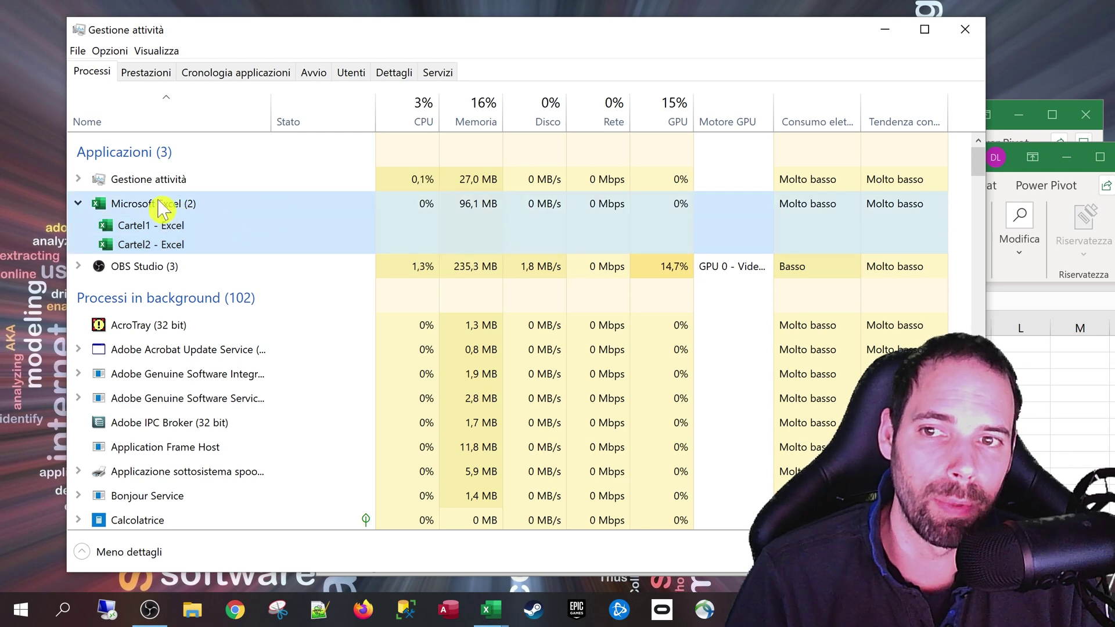
click(189, 244)
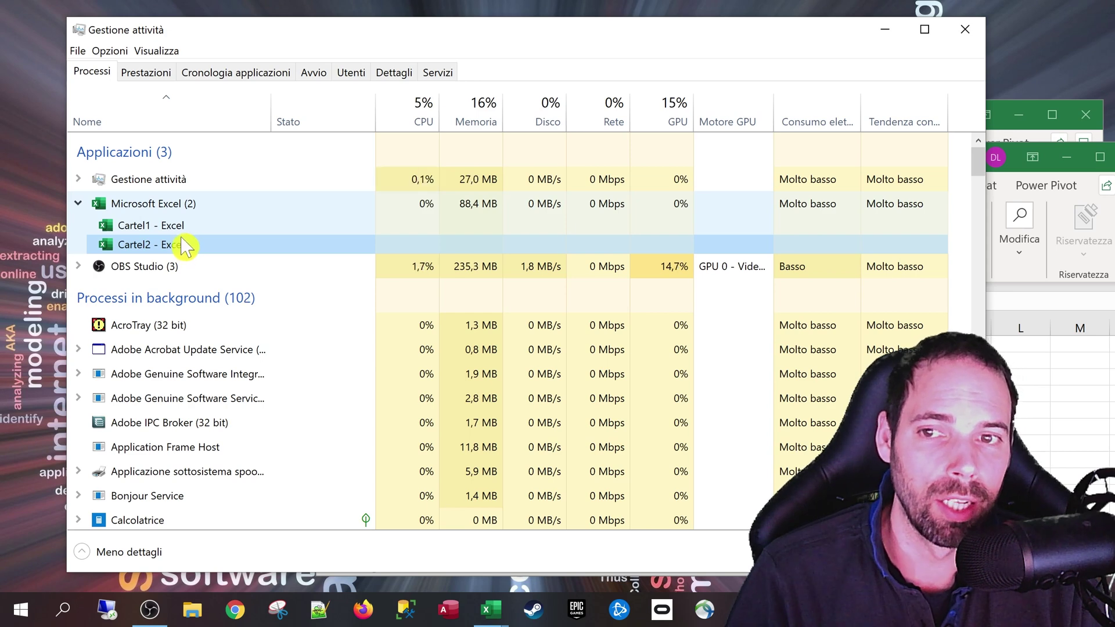
click(159, 231)
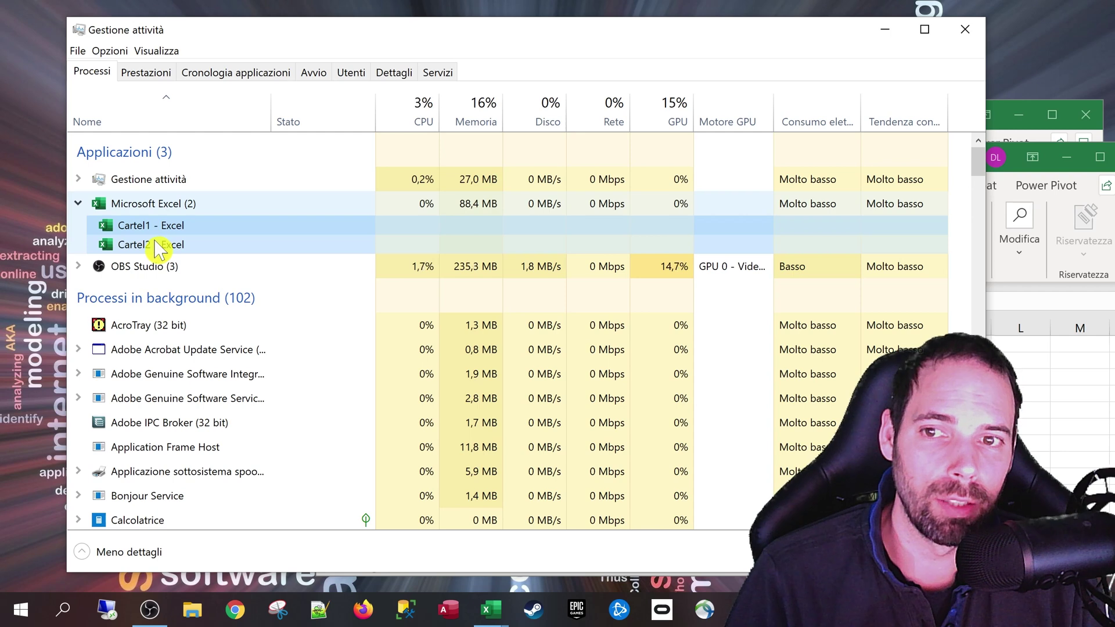
click(159, 247)
Enter a formula in Cartel2's D3 referencing cell A1 of Cartel1.
double_click(149, 245)
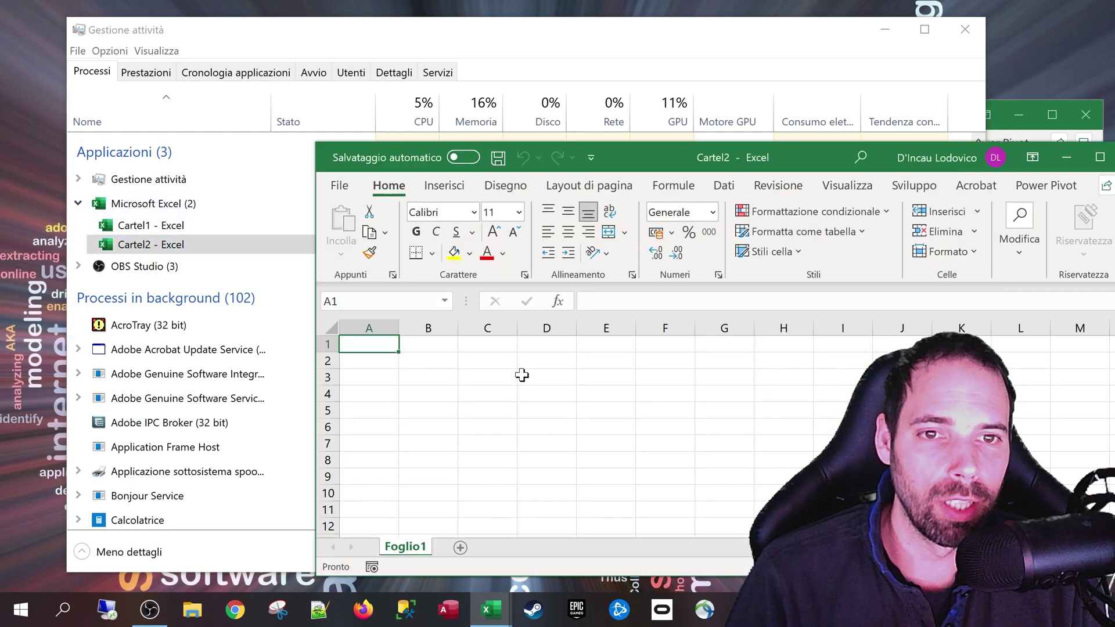
click(521, 375)
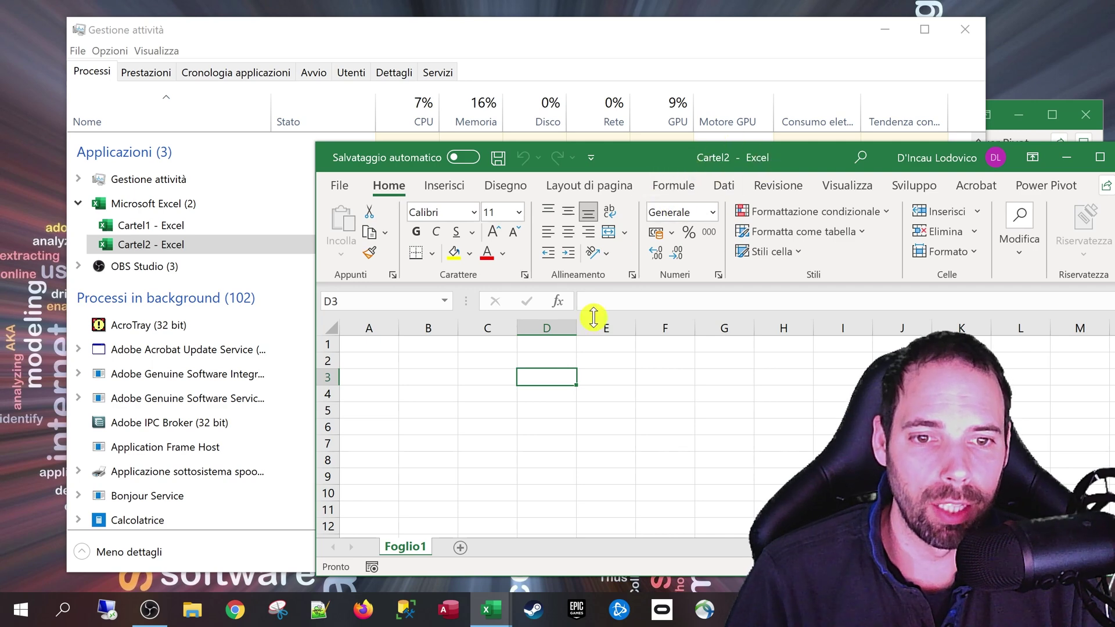
text(=)
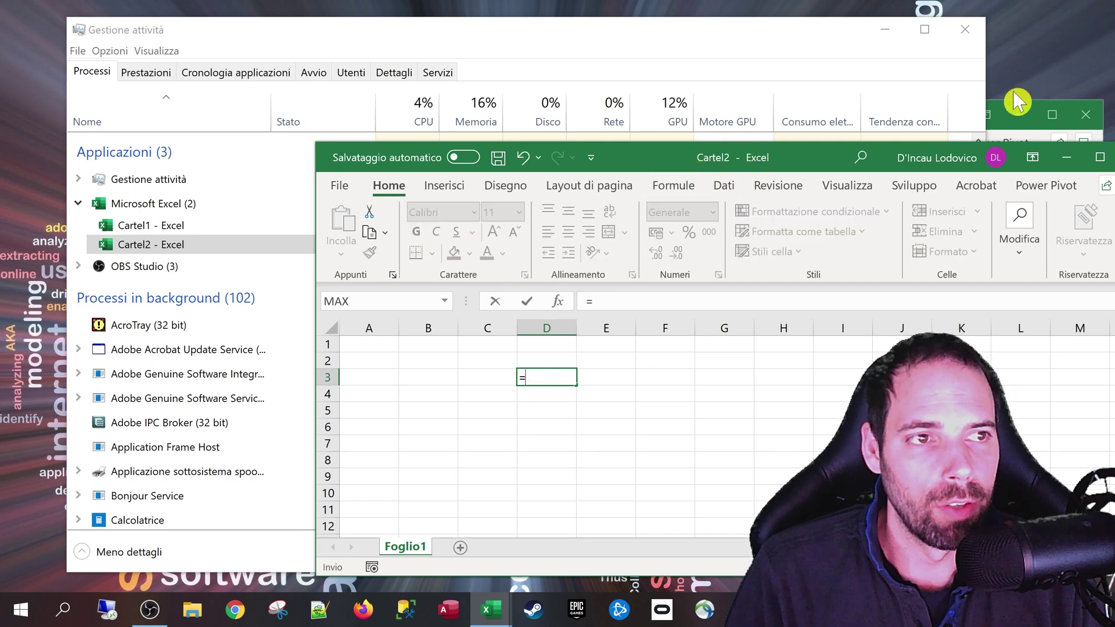
click(1002, 115)
click(302, 298)
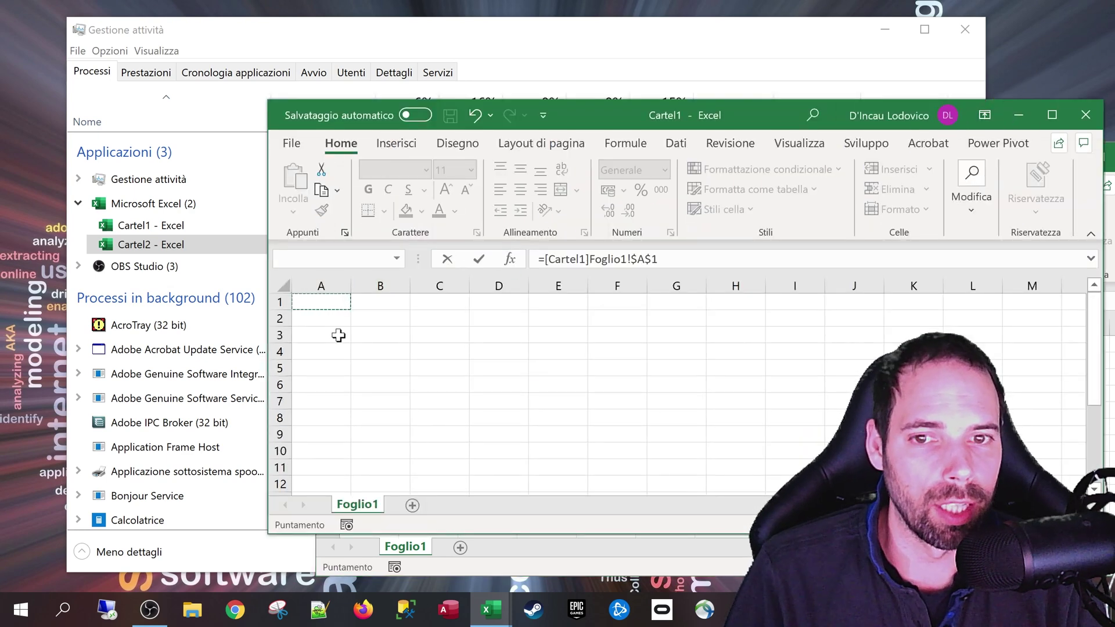
key(Return)
Type 'aaaaasdfsd' into Cartel1's A1 and check the linked value and formula in Cartel2's D3.
click(300, 302)
text(aaaaasdfsd)
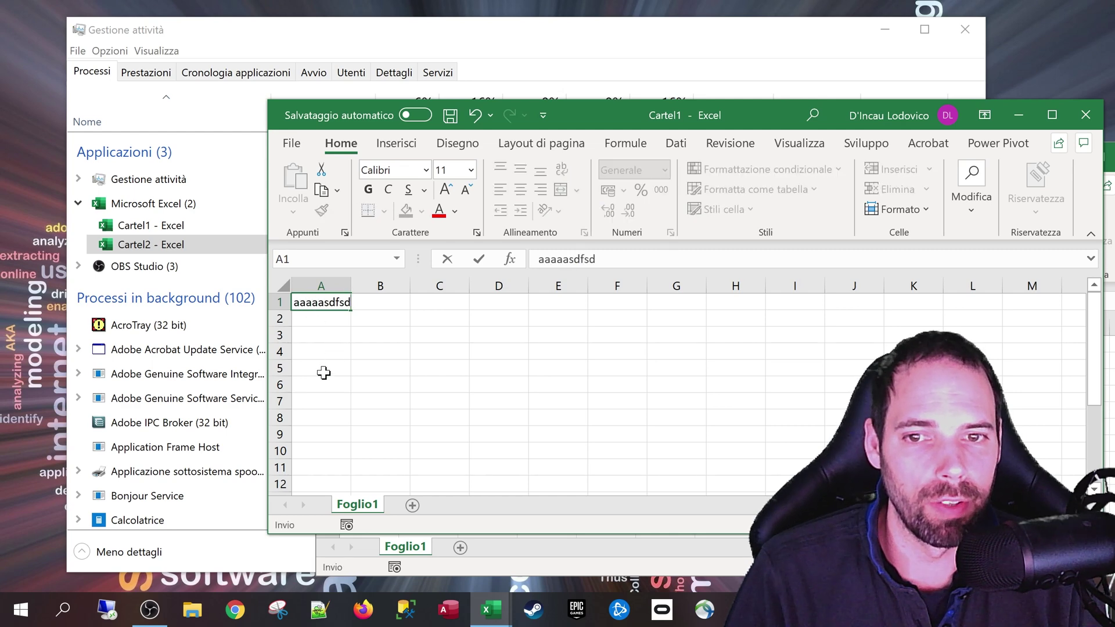
click(324, 372)
click(549, 572)
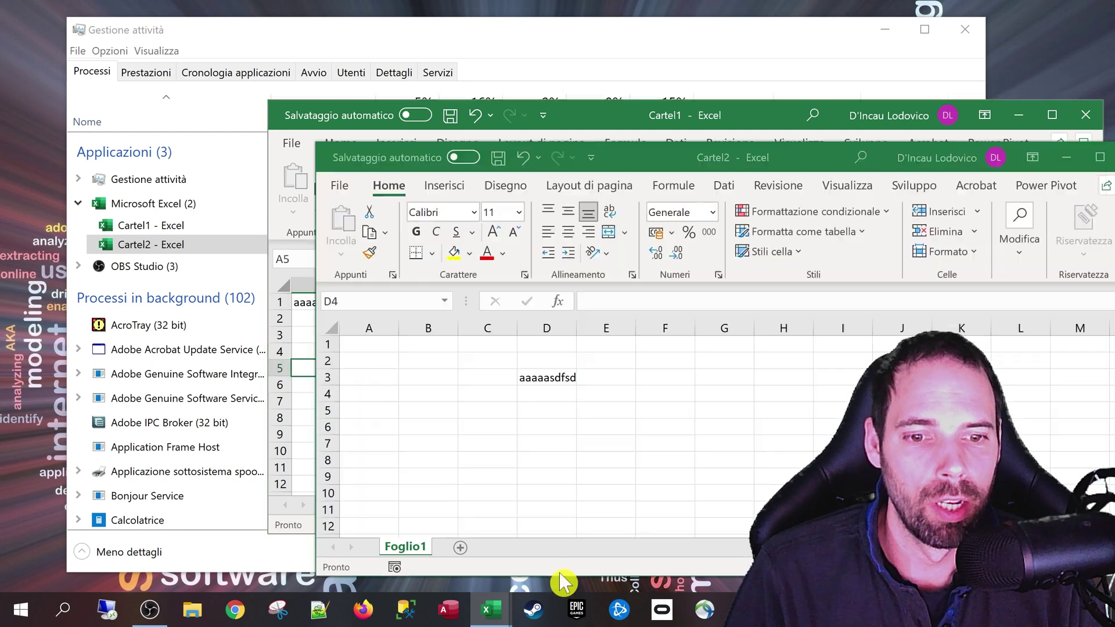
click(547, 377)
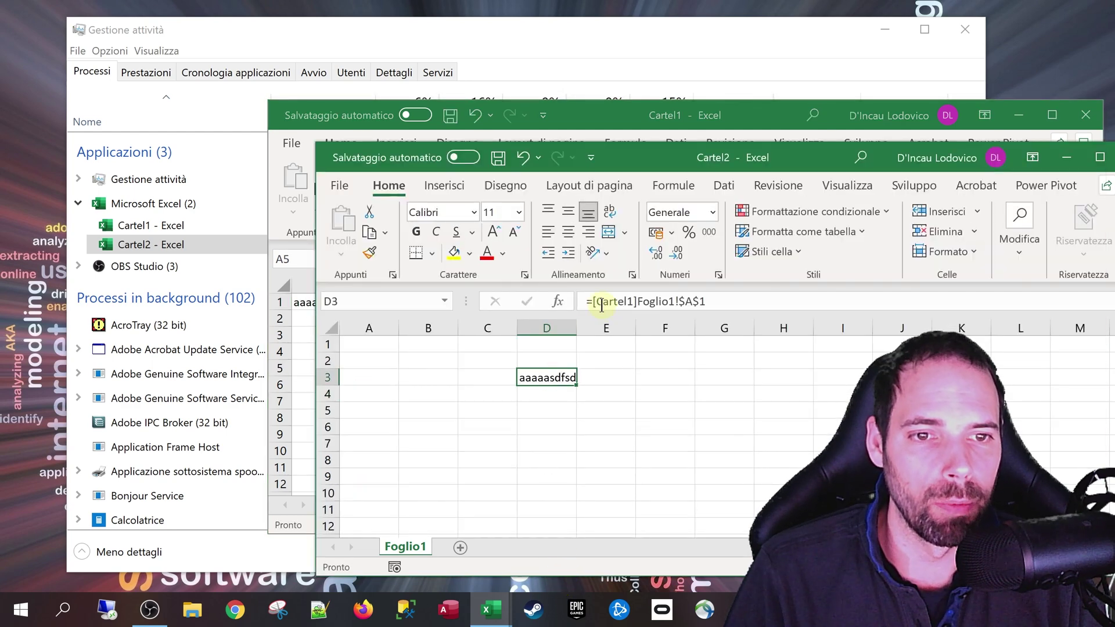
drag(635, 306, 631, 304)
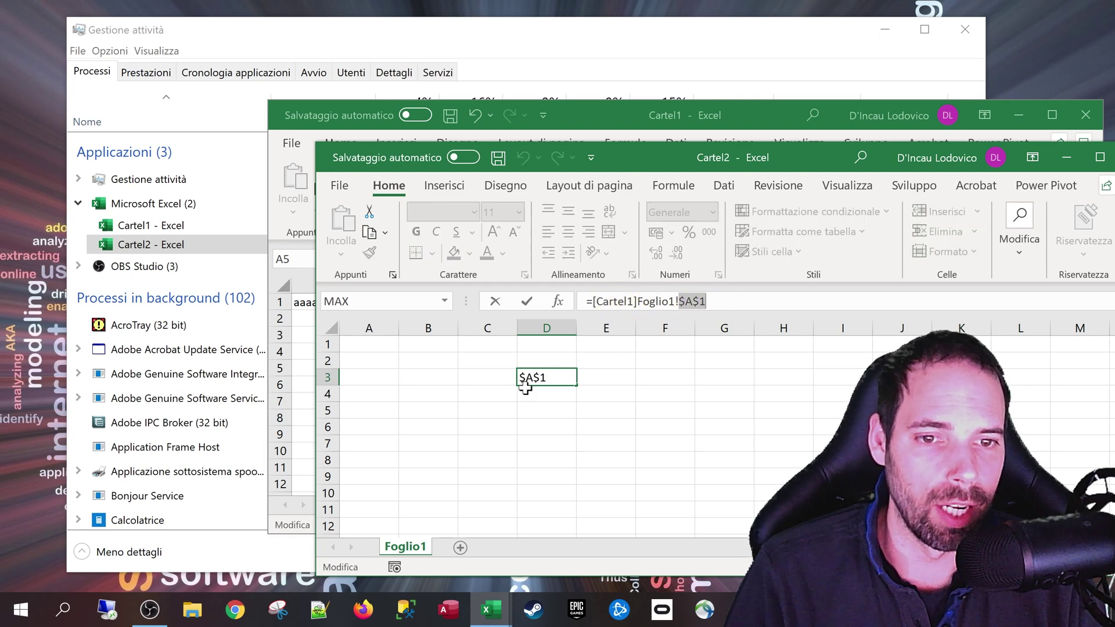
key(Return)
click(549, 377)
click(549, 134)
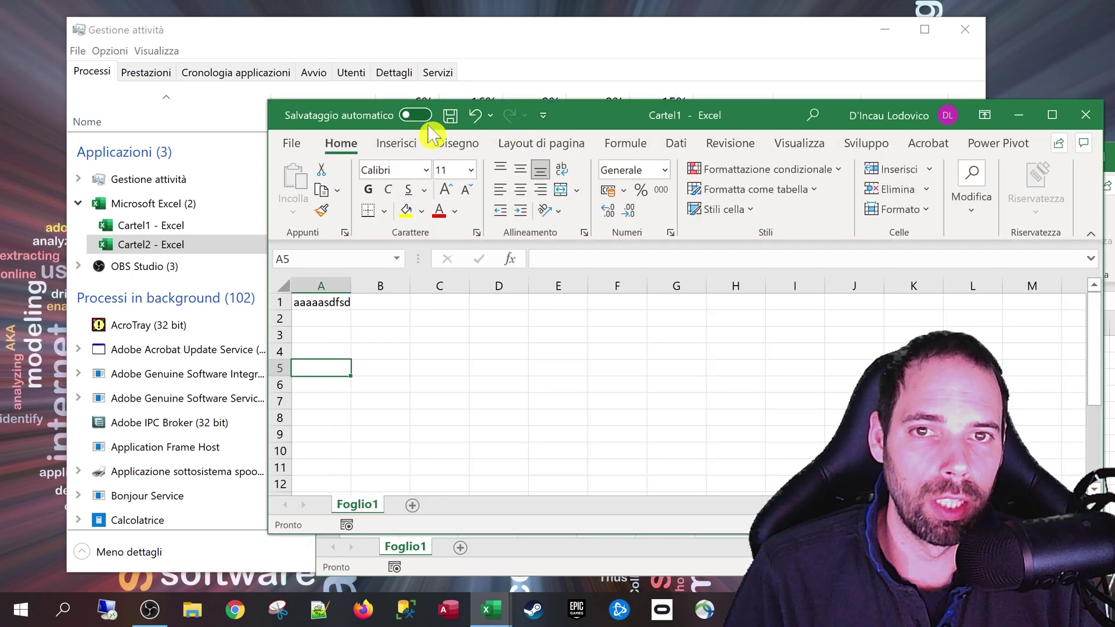
Save Cartel1 as Cartel1.xlsb on the Desktop and close it.
click(450, 116)
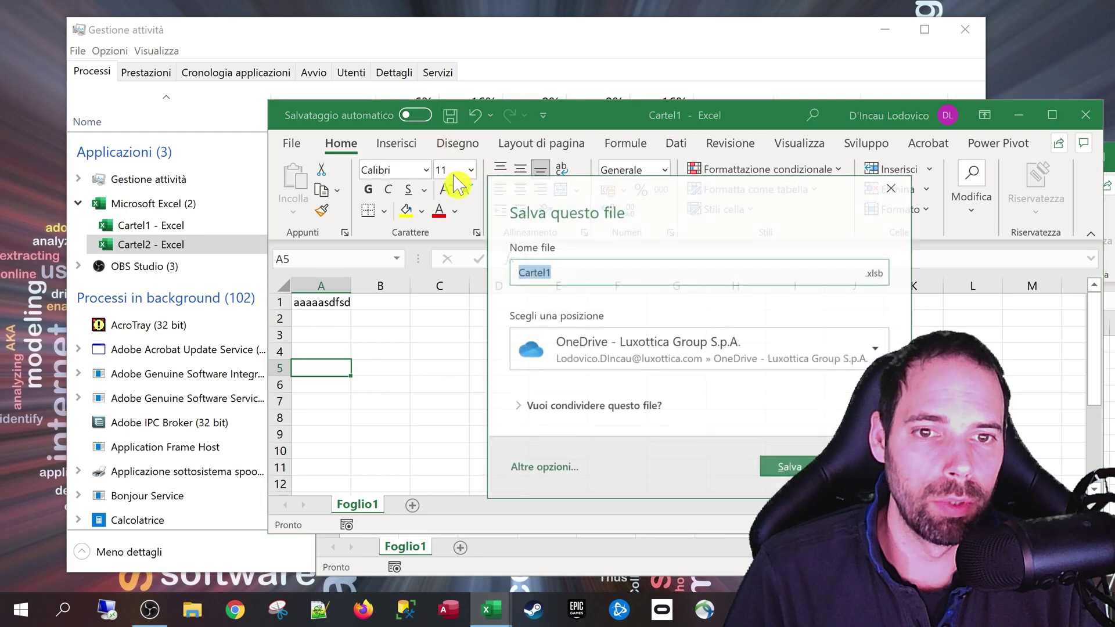
click(535, 467)
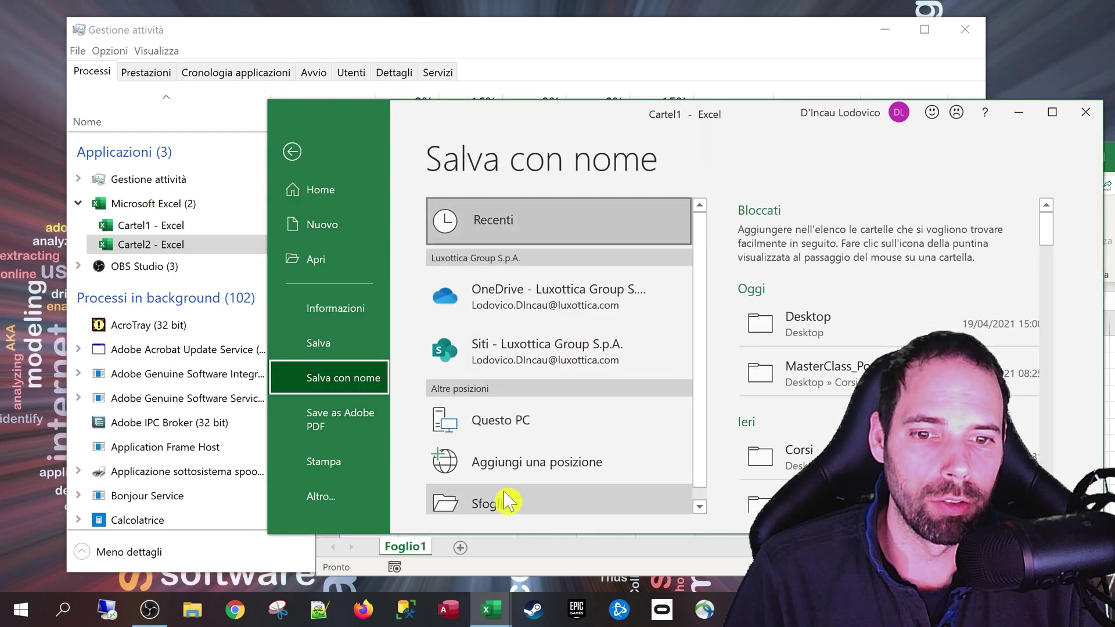
click(504, 502)
click(138, 223)
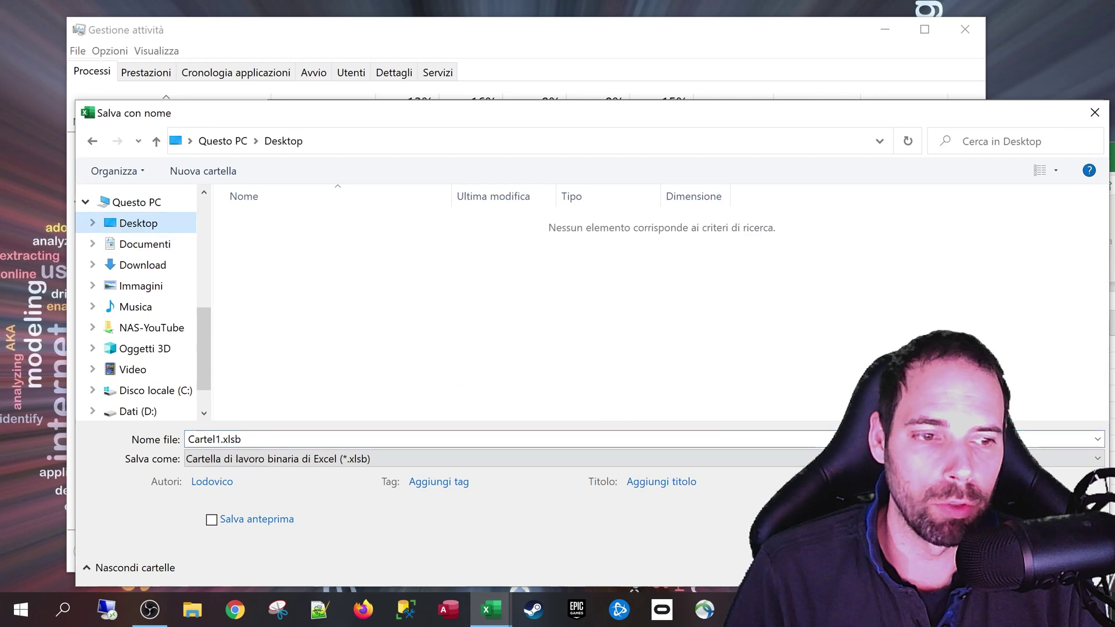
key(Return)
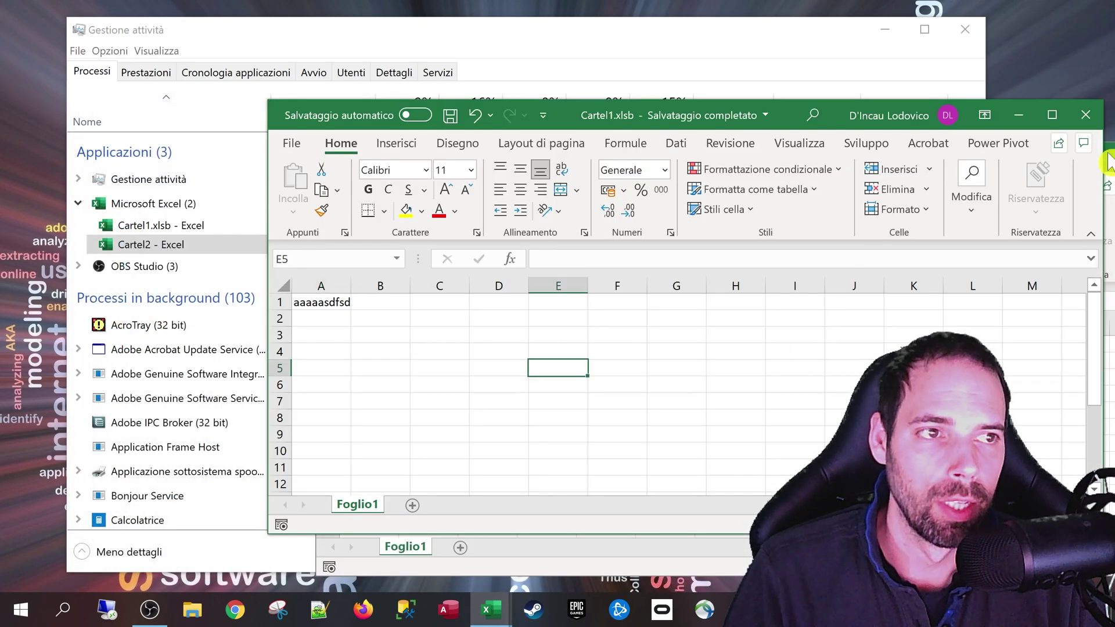
click(1085, 114)
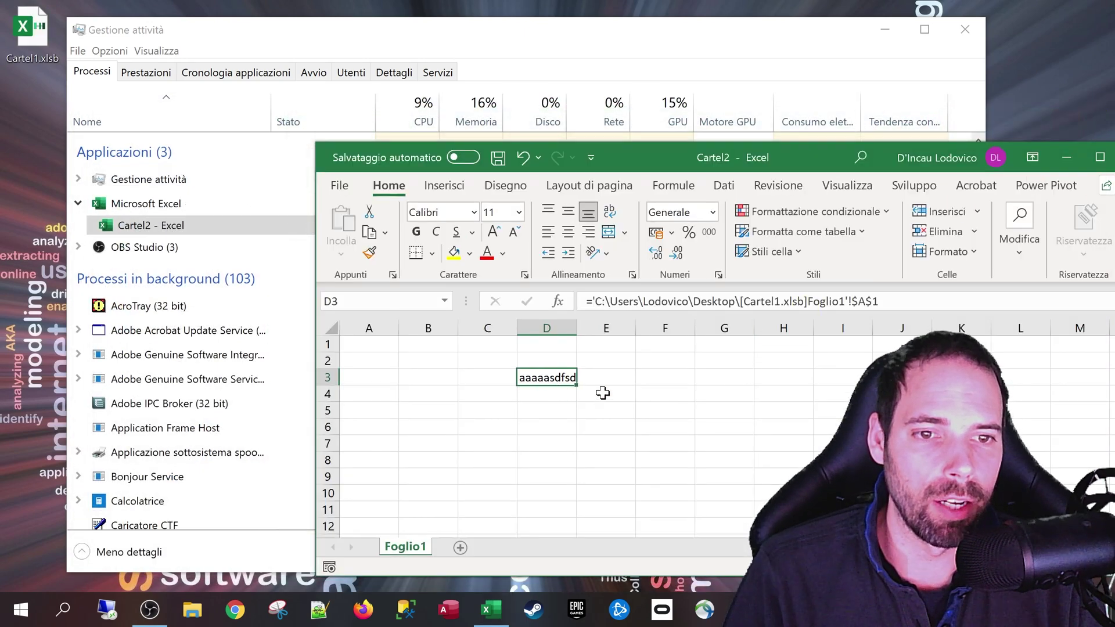
Inspect D3's link formula, now showing the full Desktop path to Cartel1.xlsb, without changing it.
click(603, 301)
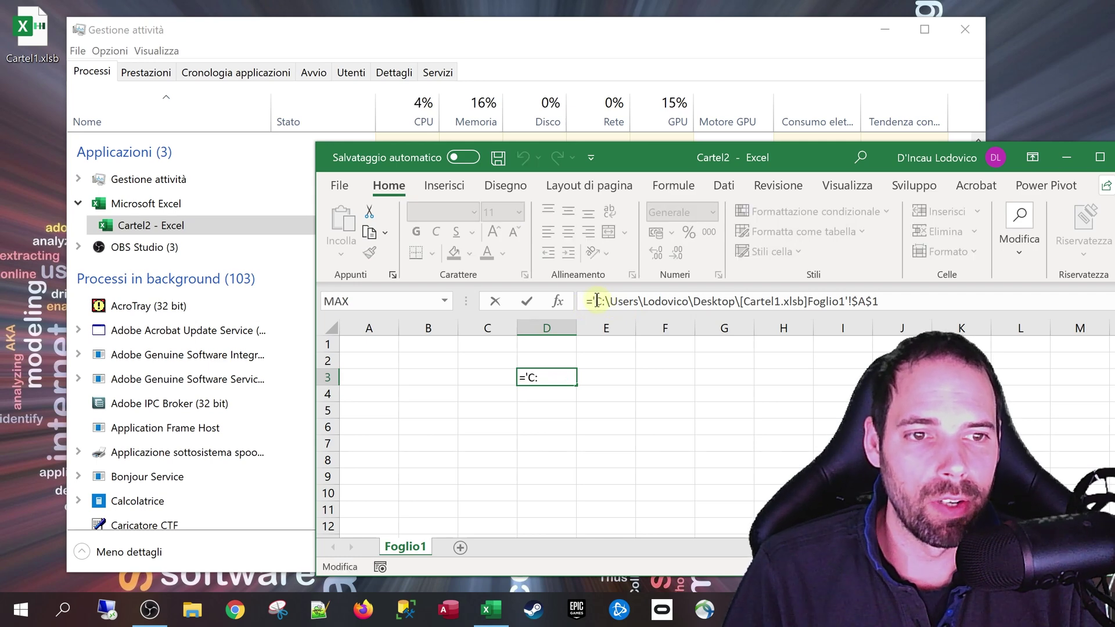
drag(597, 301, 895, 301)
key(Escape)
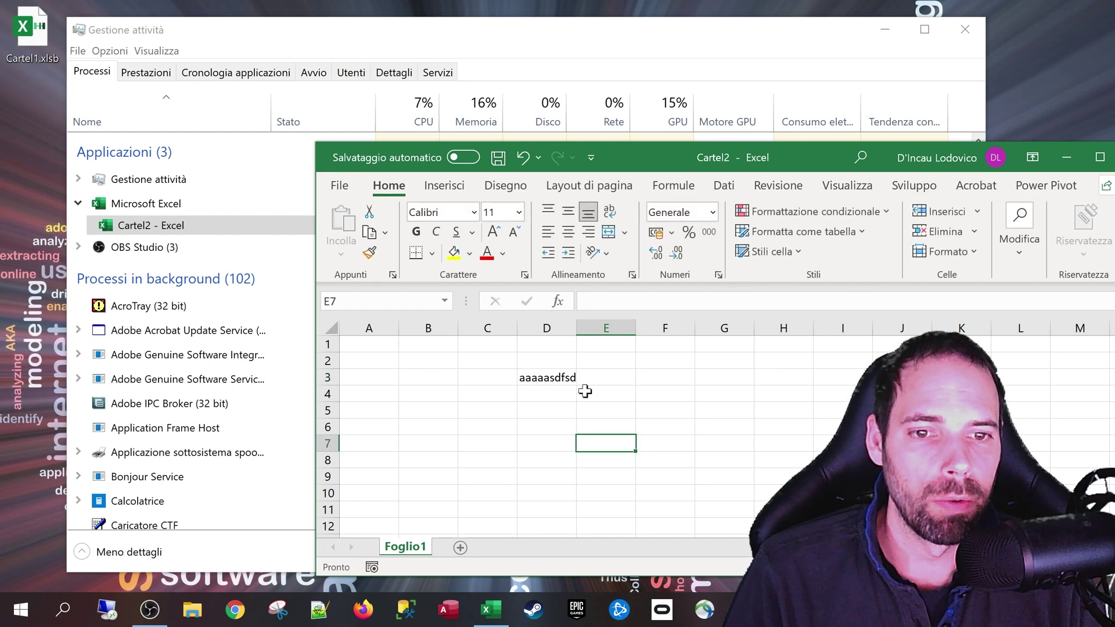
click(572, 380)
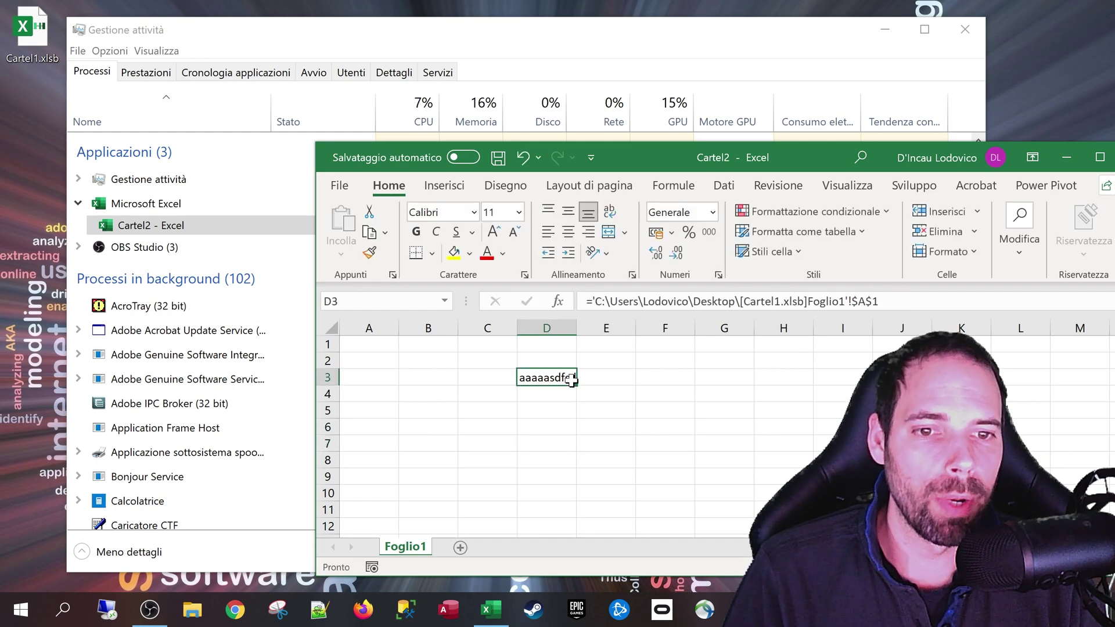
click(721, 187)
Maximize Cartel2, review its Cartel1.xlsb link in Modifica collegamenti and D3's formula, then close the workbook.
double_click(650, 167)
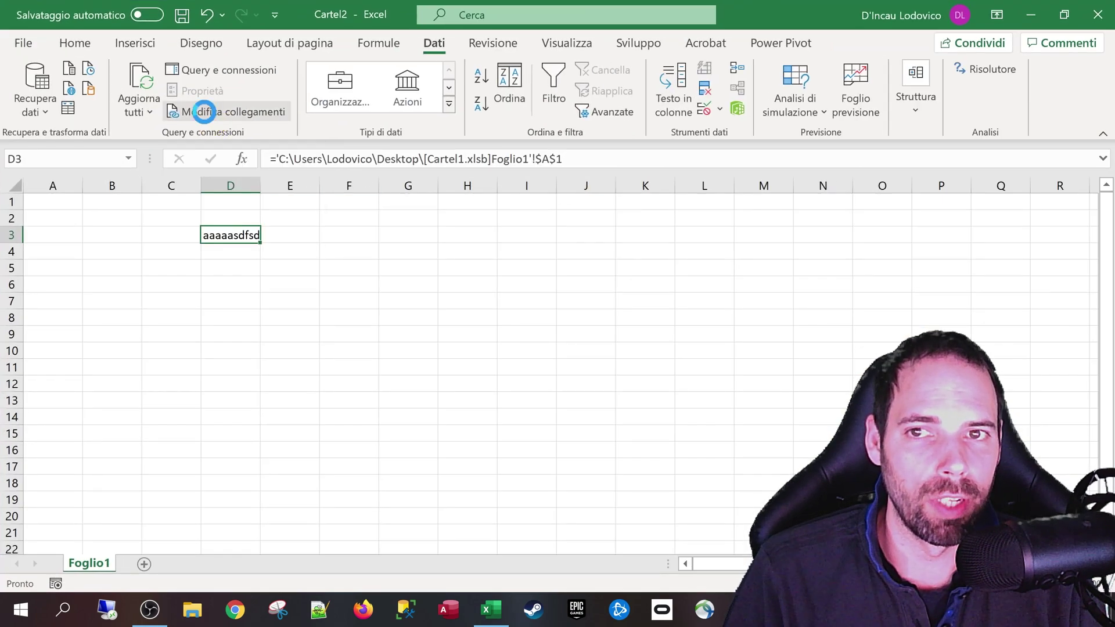
click(204, 111)
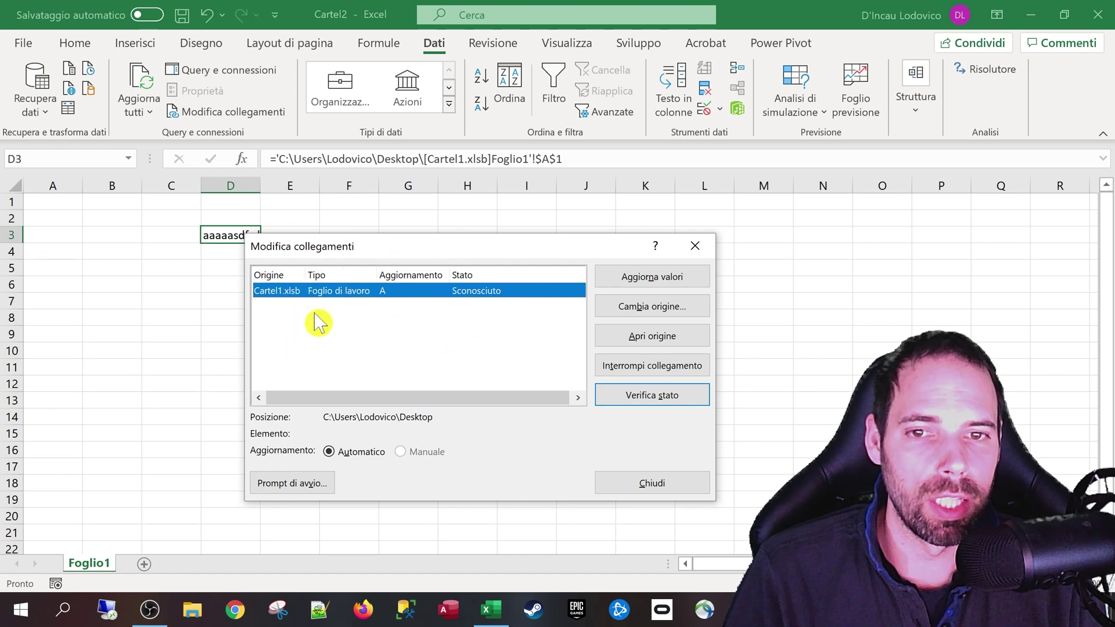
click(653, 486)
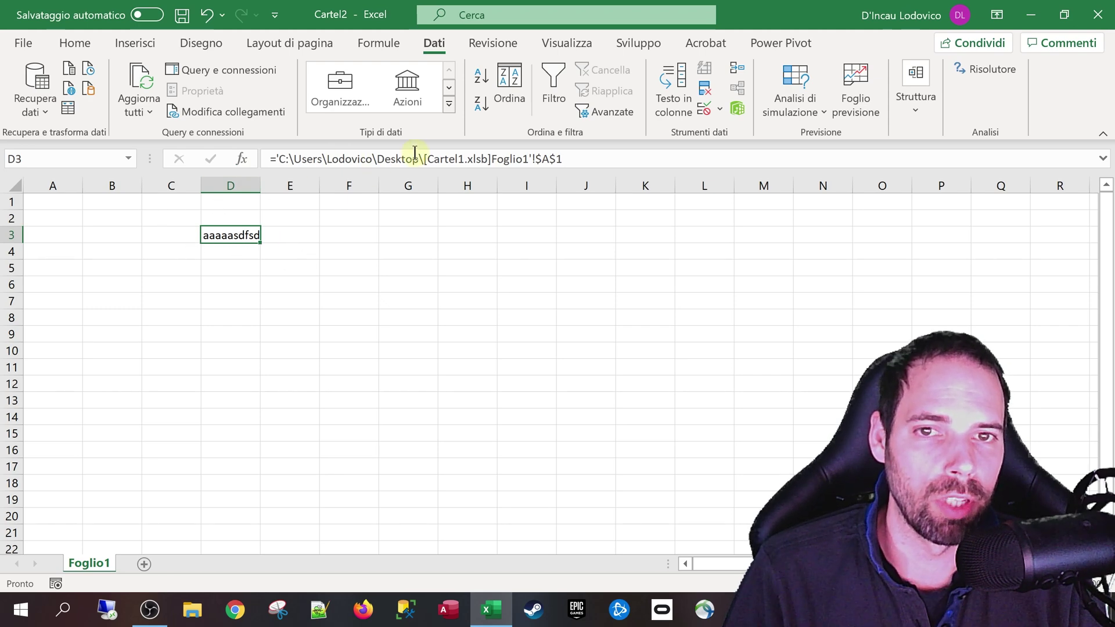
drag(278, 159, 593, 147)
key(Escape)
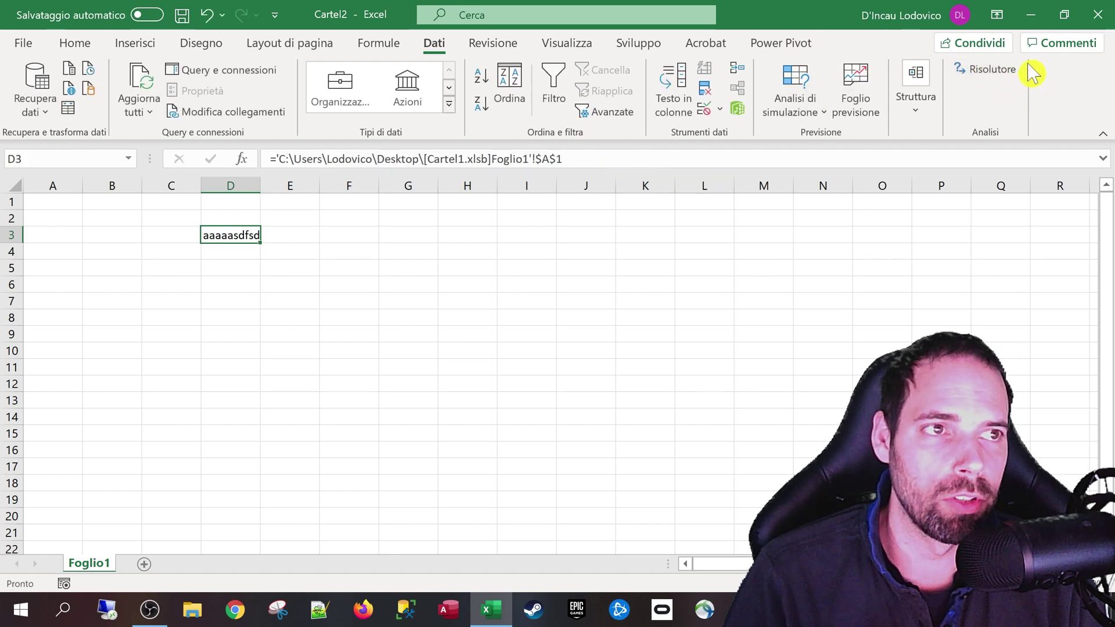
click(1097, 23)
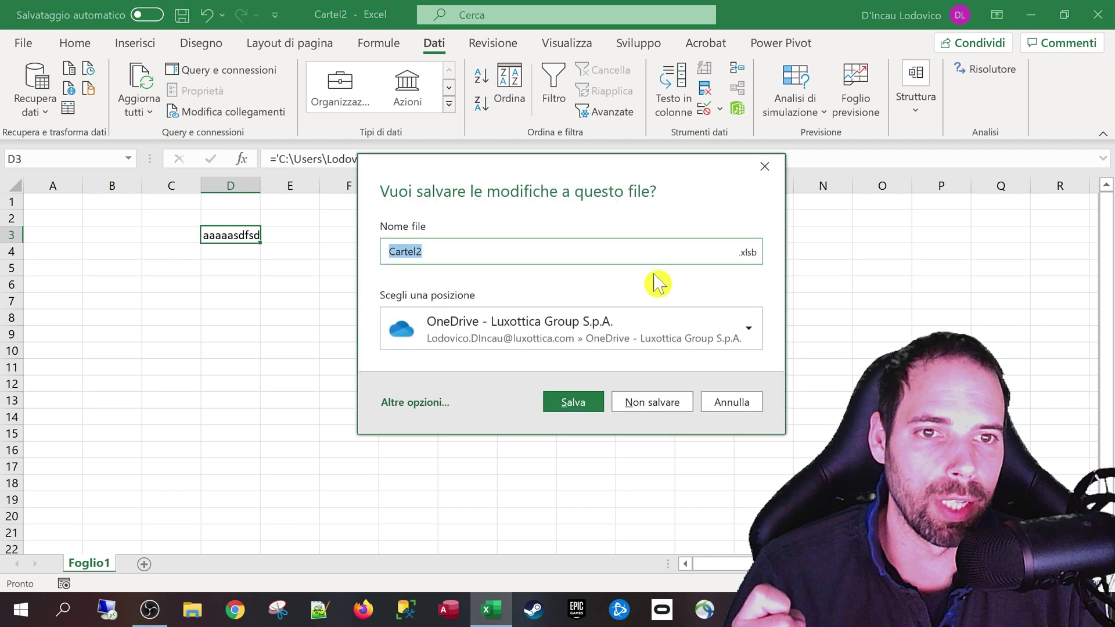
Choose Non salvare for Cartel2, Shift+Delete Cartel1.xlsb from the desktop, and minimize Task Manager.
click(662, 406)
click(32, 32)
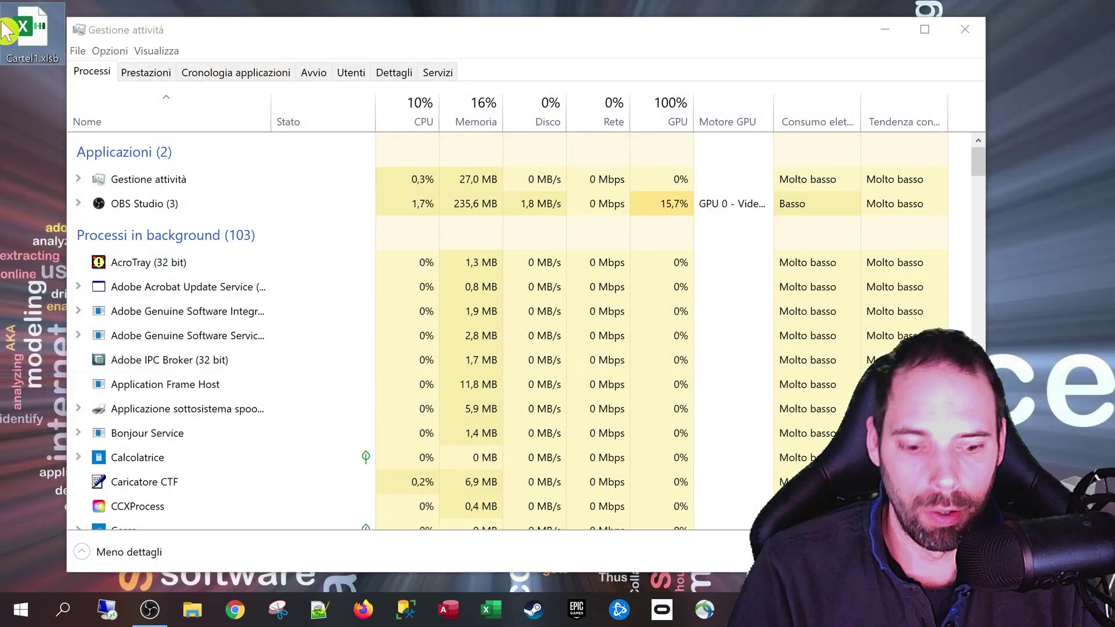
key(shift+Delete)
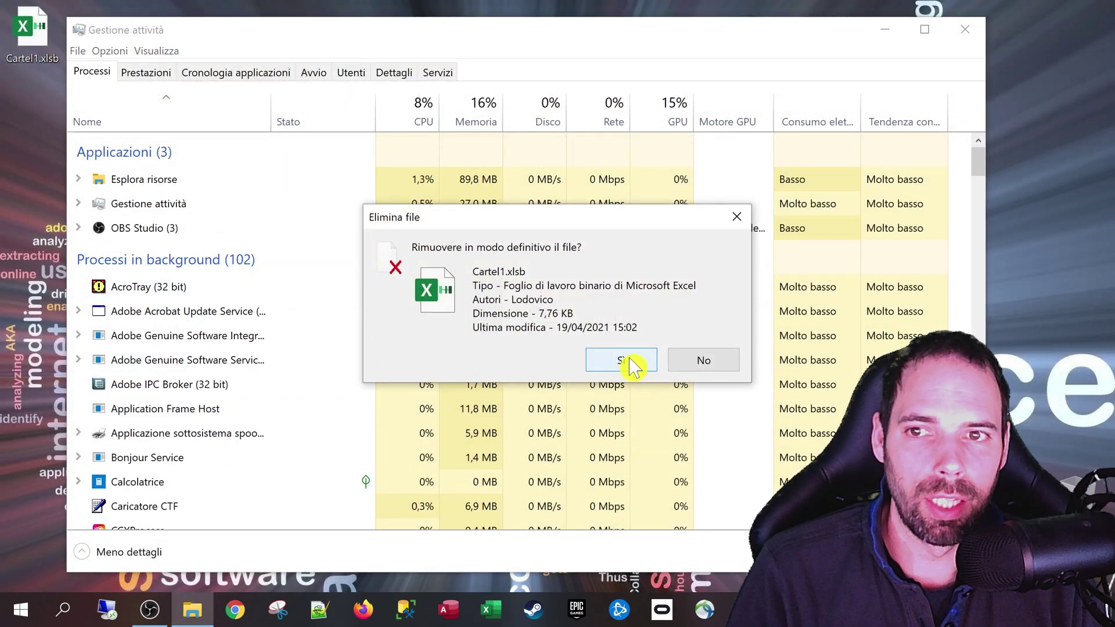
click(631, 365)
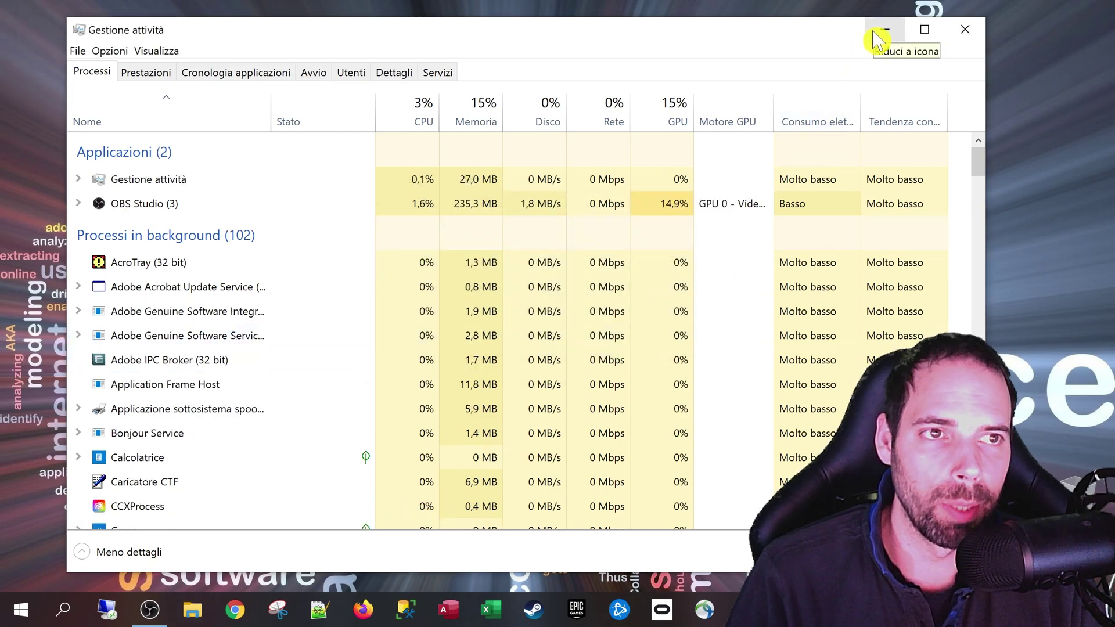
click(880, 32)
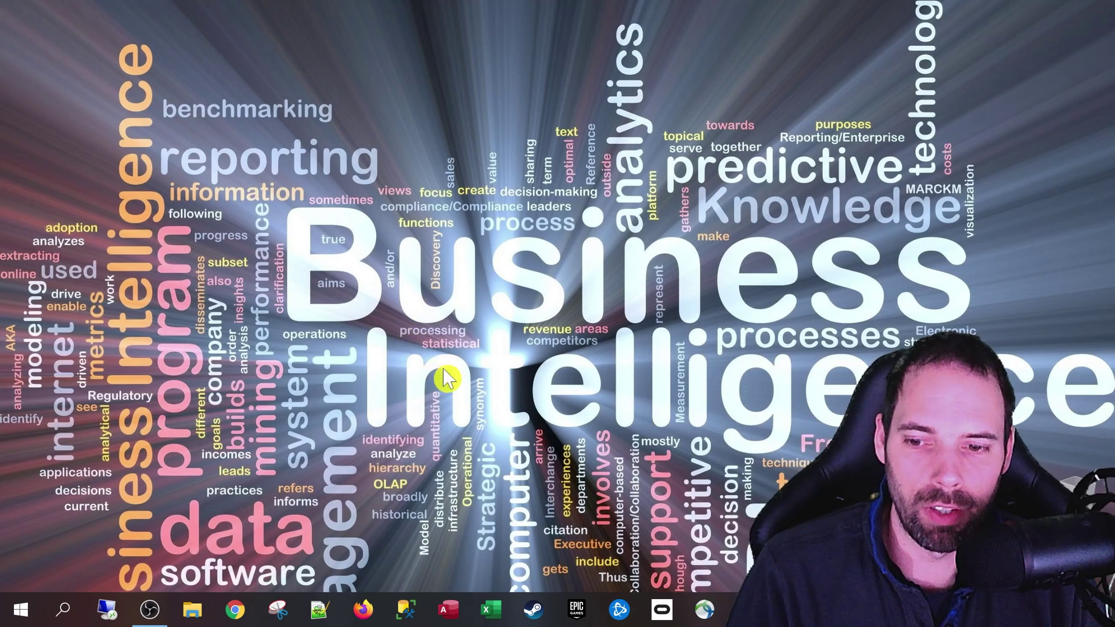
Search Start for 'excel' and open the file location of the Excel best match.
click(63, 609)
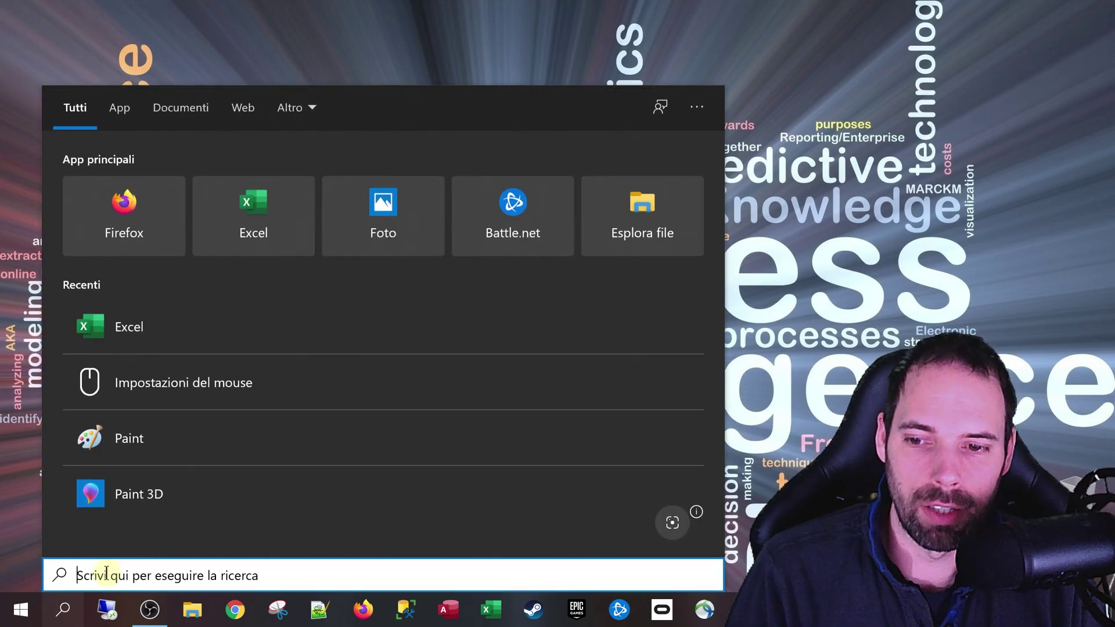
text(excel)
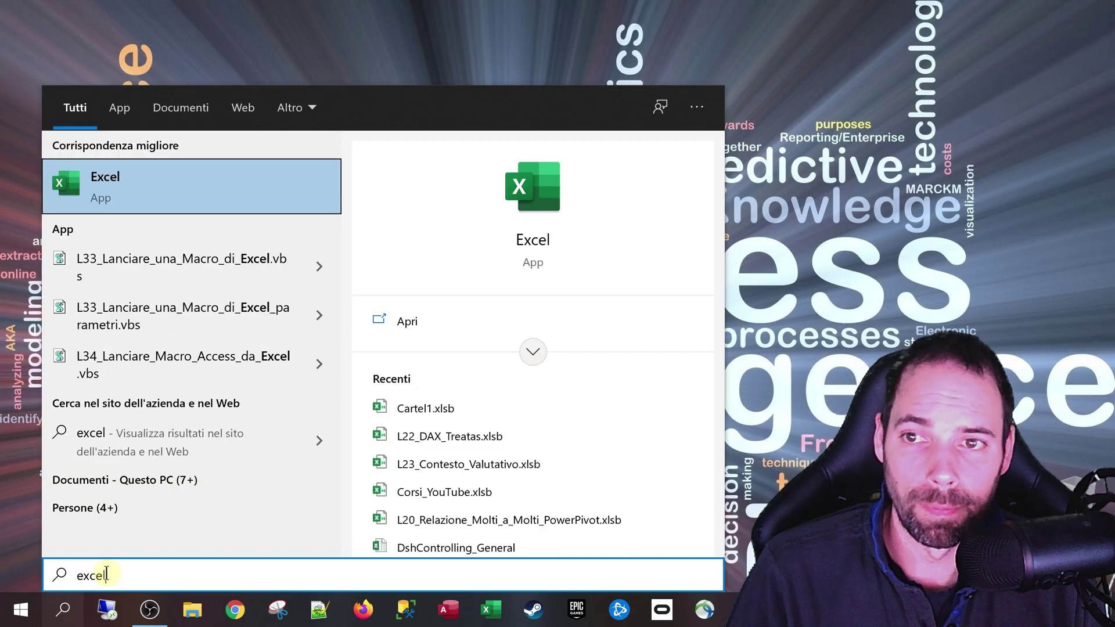
right_click(150, 188)
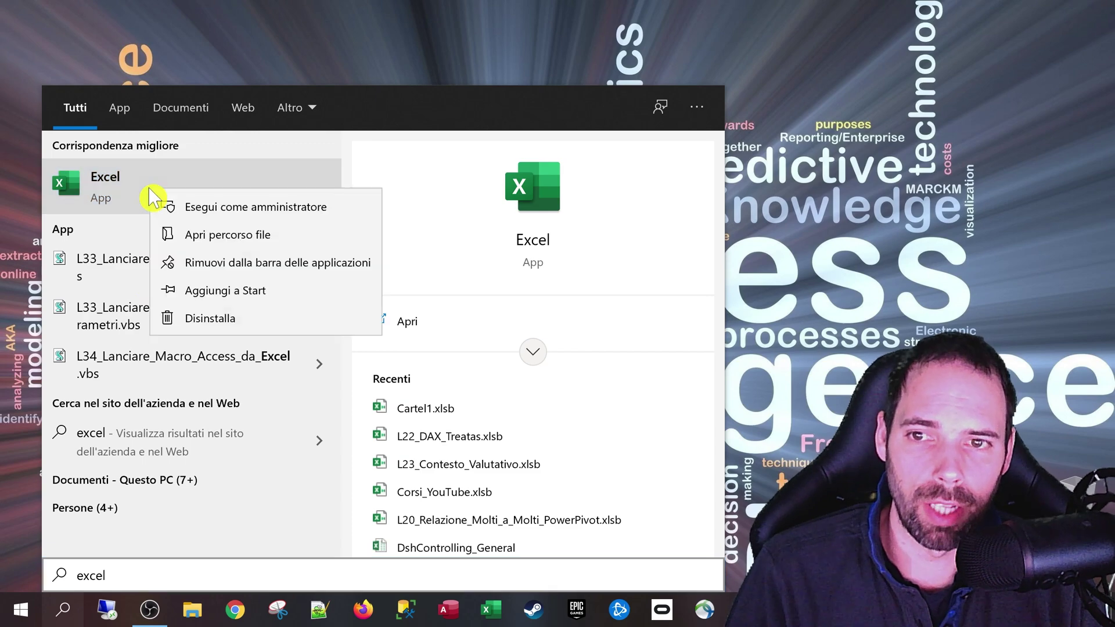
click(314, 245)
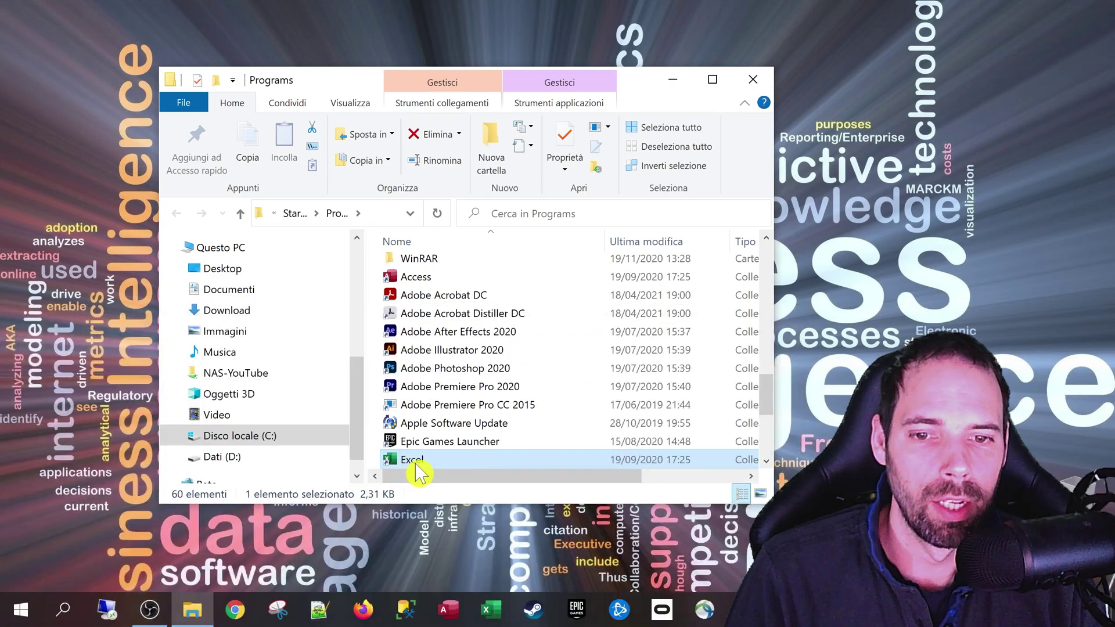
From the Excel shortcut's Proprietà, use Apri percorso file to reach EXCEL.EXE in Office16.
right_click(417, 472)
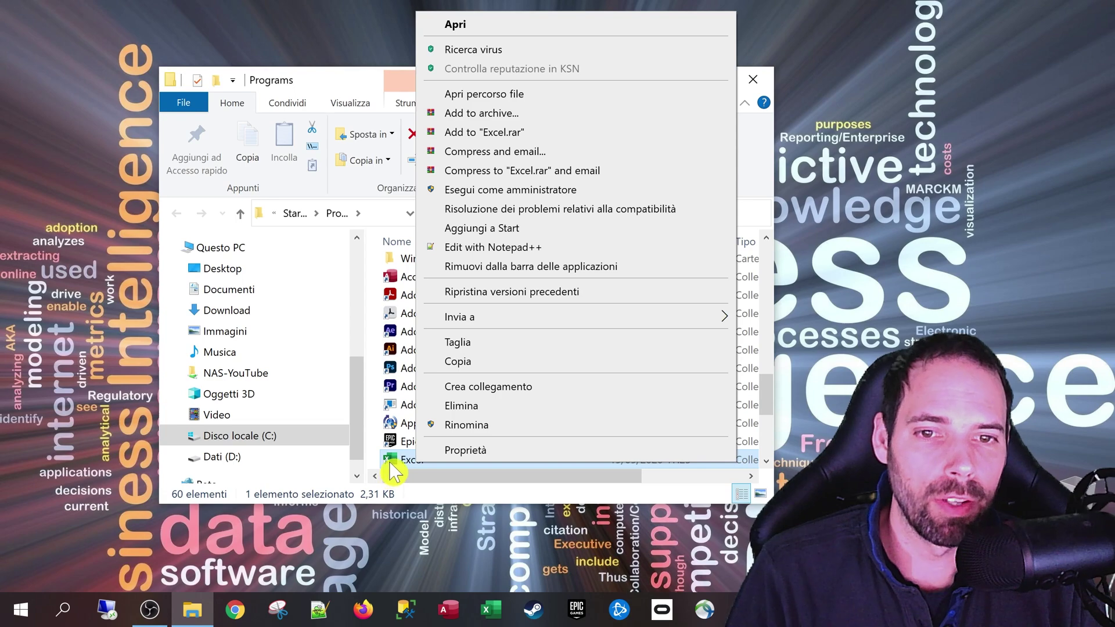
click(463, 452)
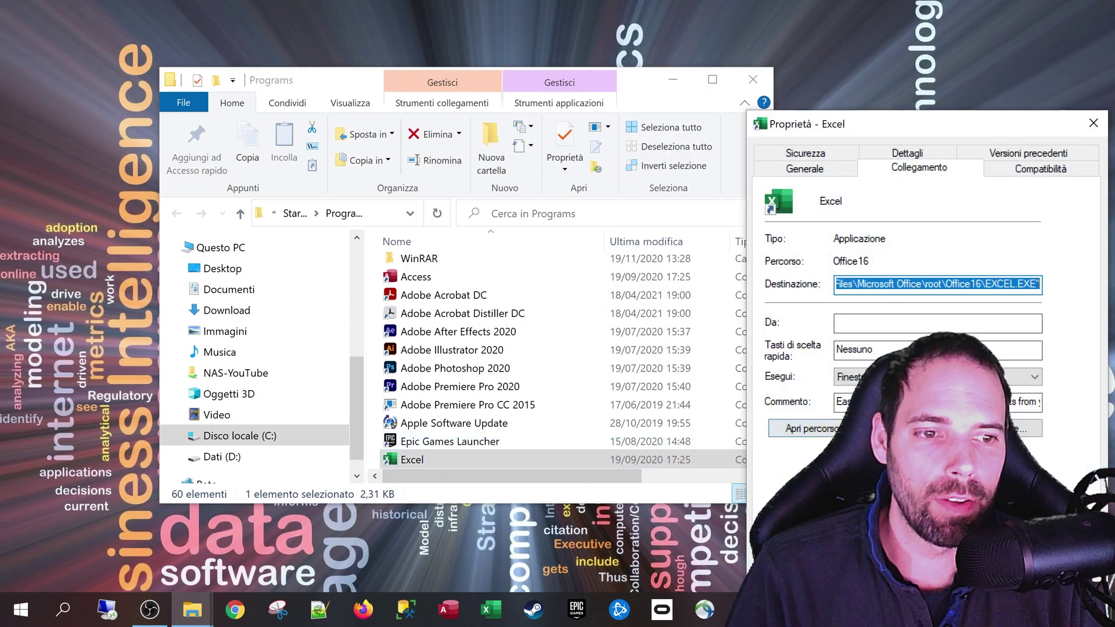
mouse_move(898, 132)
mouse_down()
mouse_move(523, 137)
mouse_move(508, 106)
mouse_up()
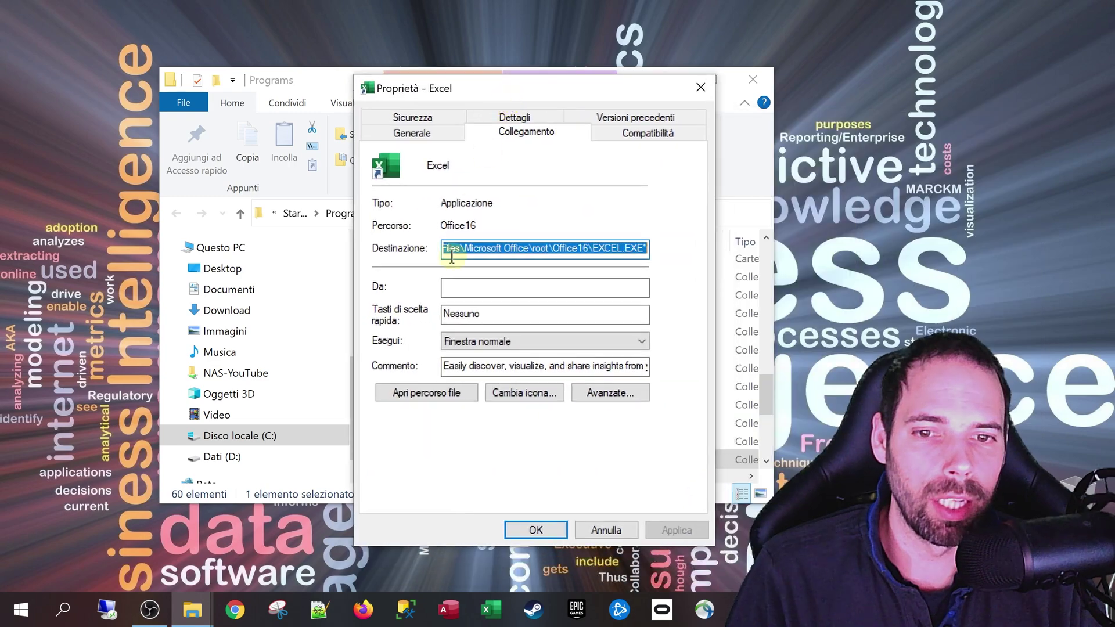
click(440, 401)
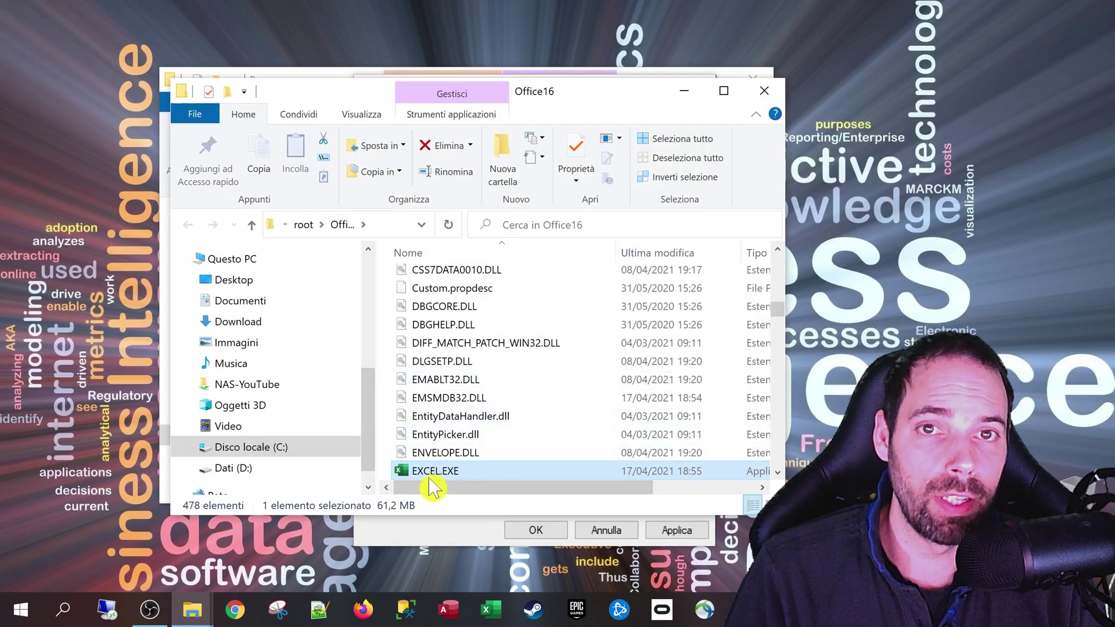
mouse_move(435, 472)
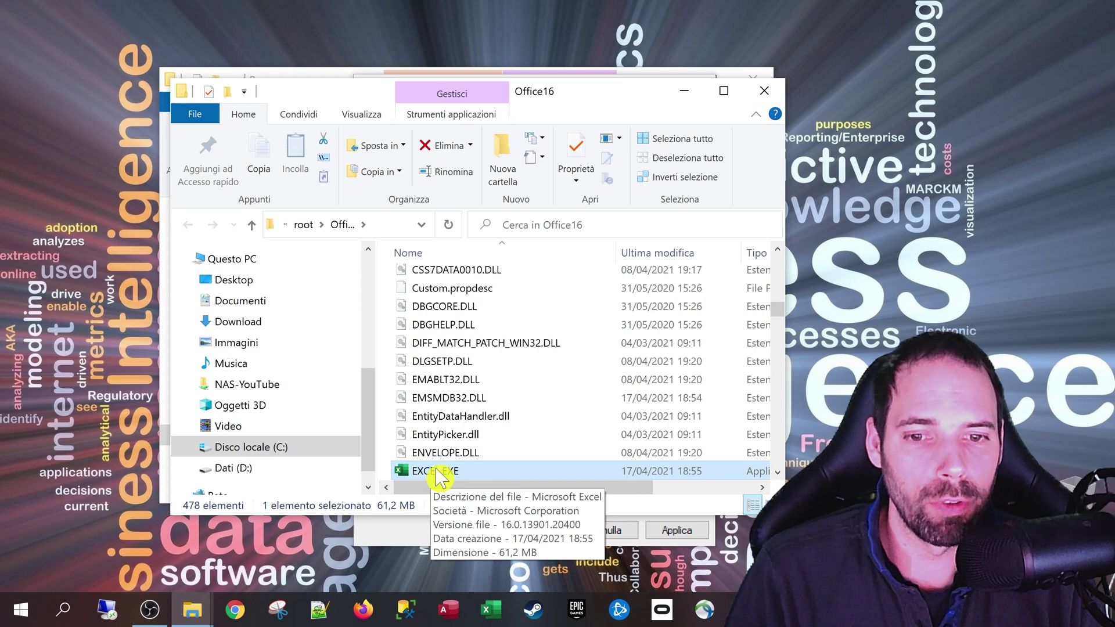
Drag EXCEL.EXE onto the desktop as a shortcut, then close the Office16 window and Properties dialog.
drag(439, 477, 29, 339)
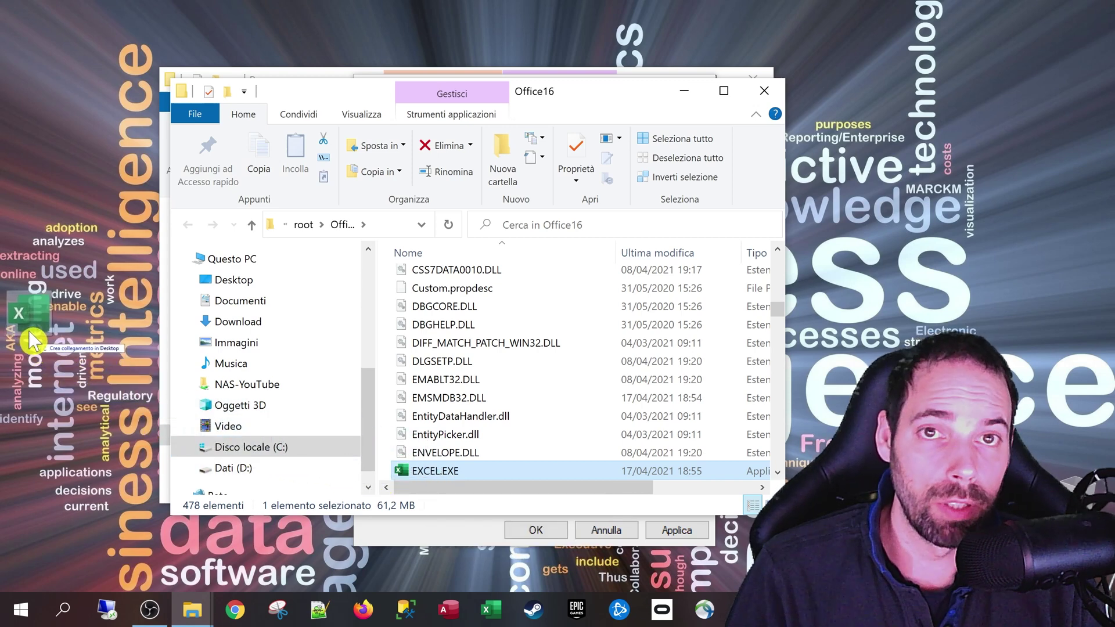
drag(26, 330, 45, 340)
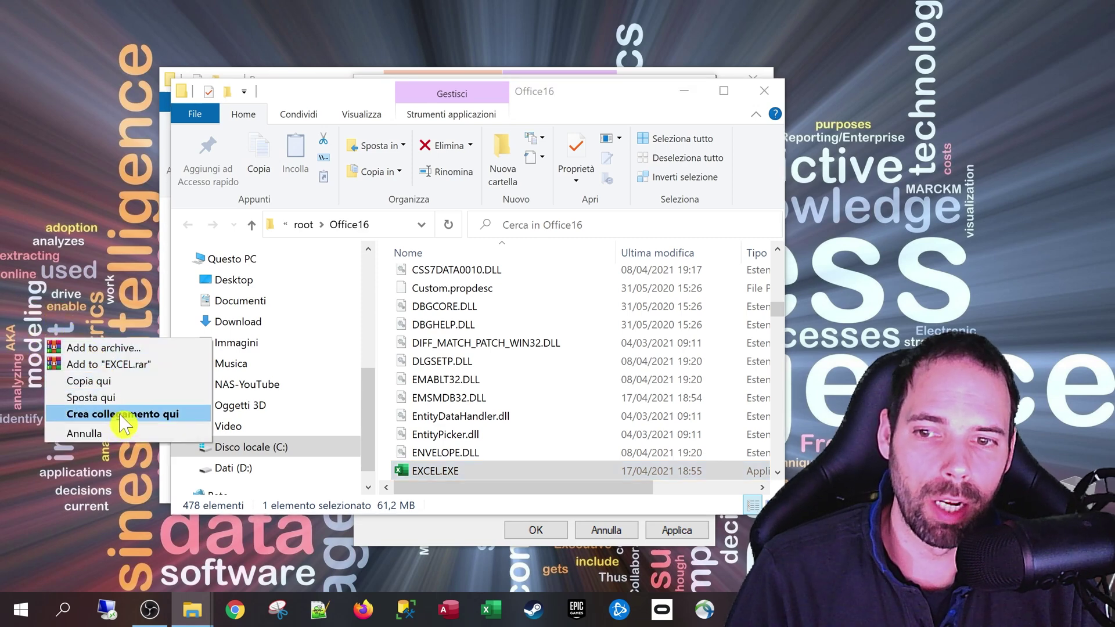
click(85, 414)
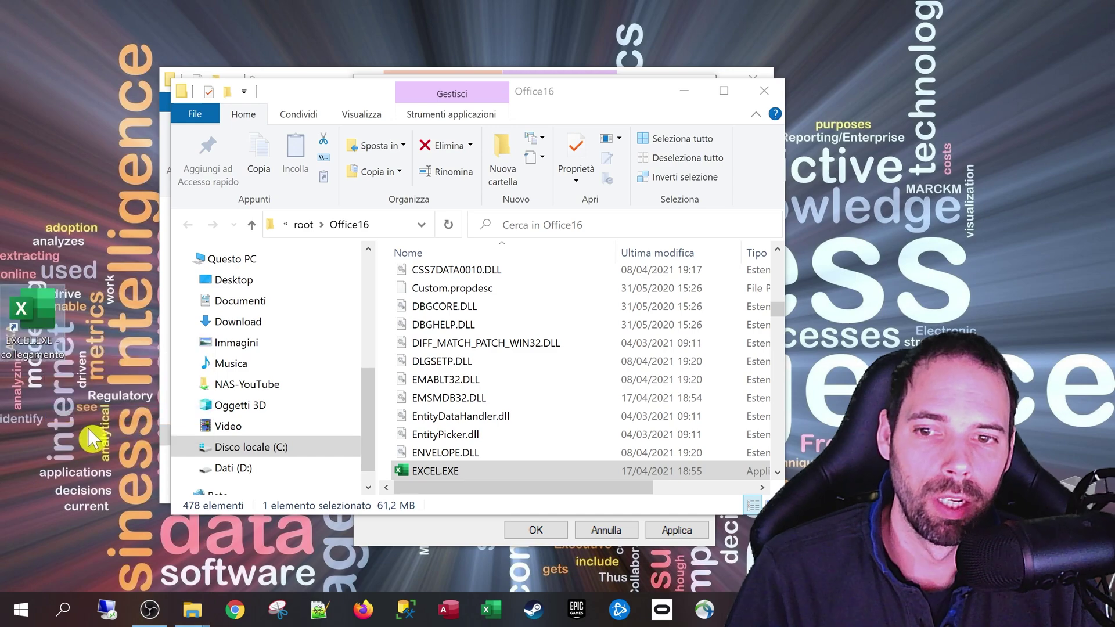
click(764, 91)
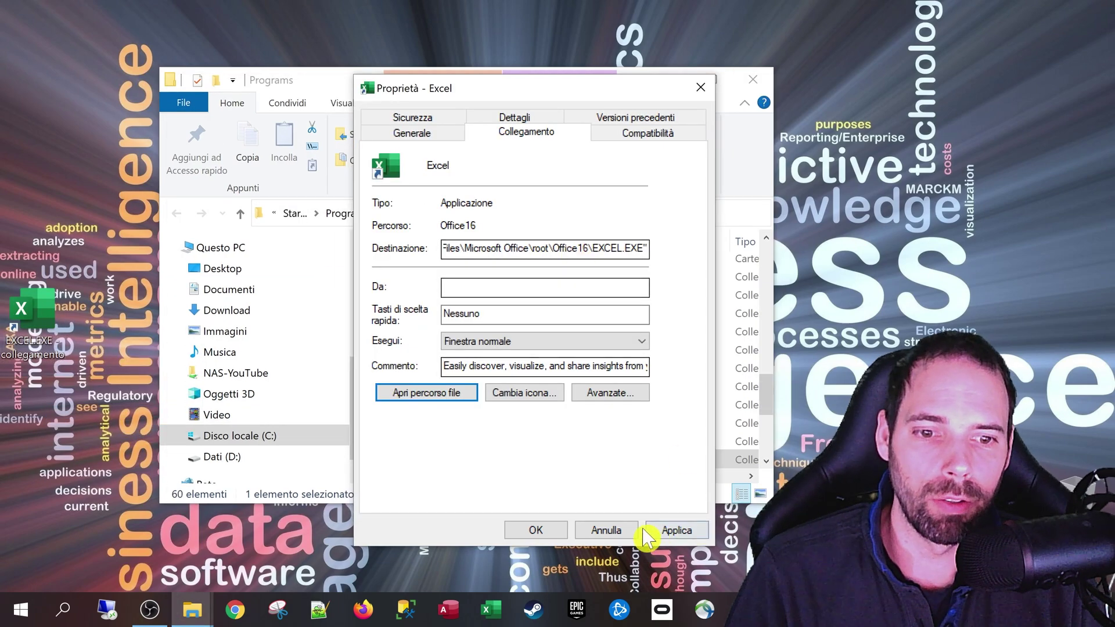
click(535, 529)
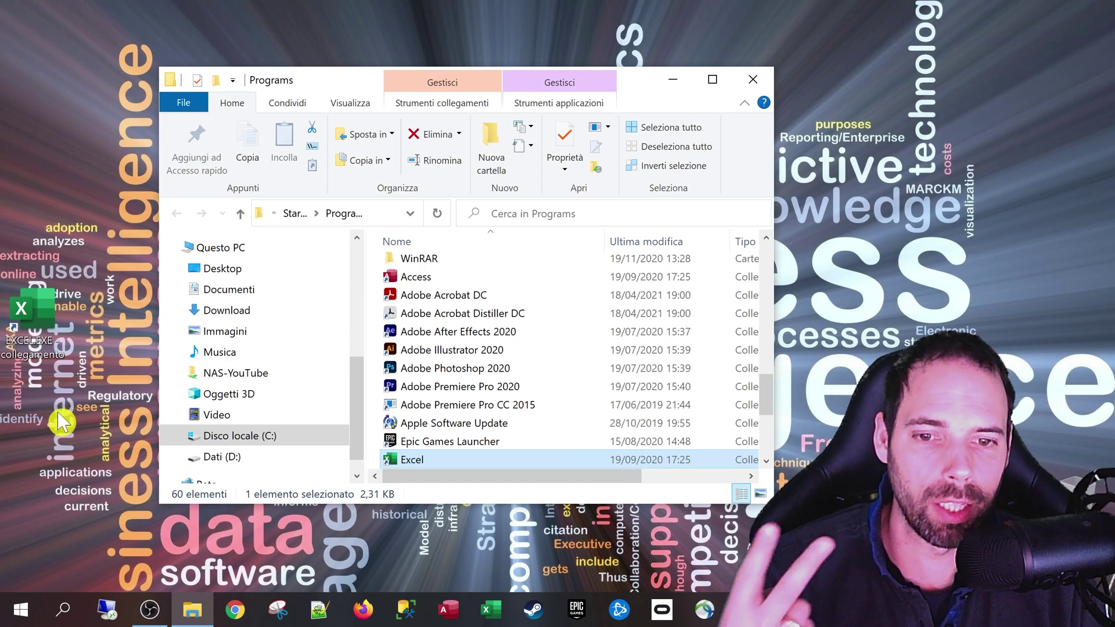
Close the Programs folder and move the EXCEL.EXE shortcut to the desktop's top-left corner.
click(752, 79)
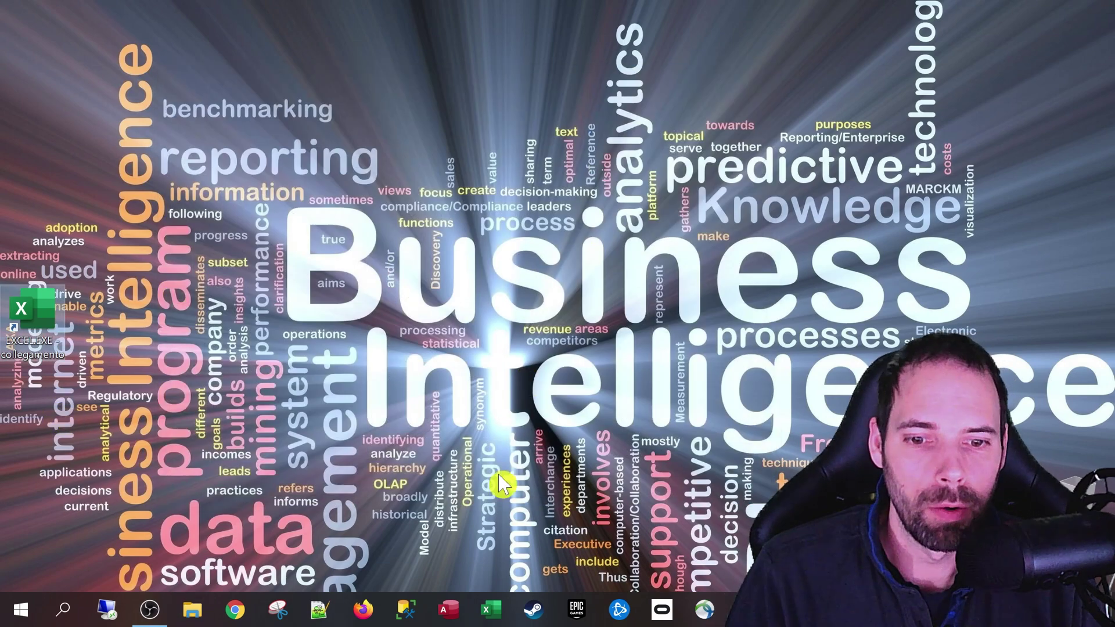
click(495, 612)
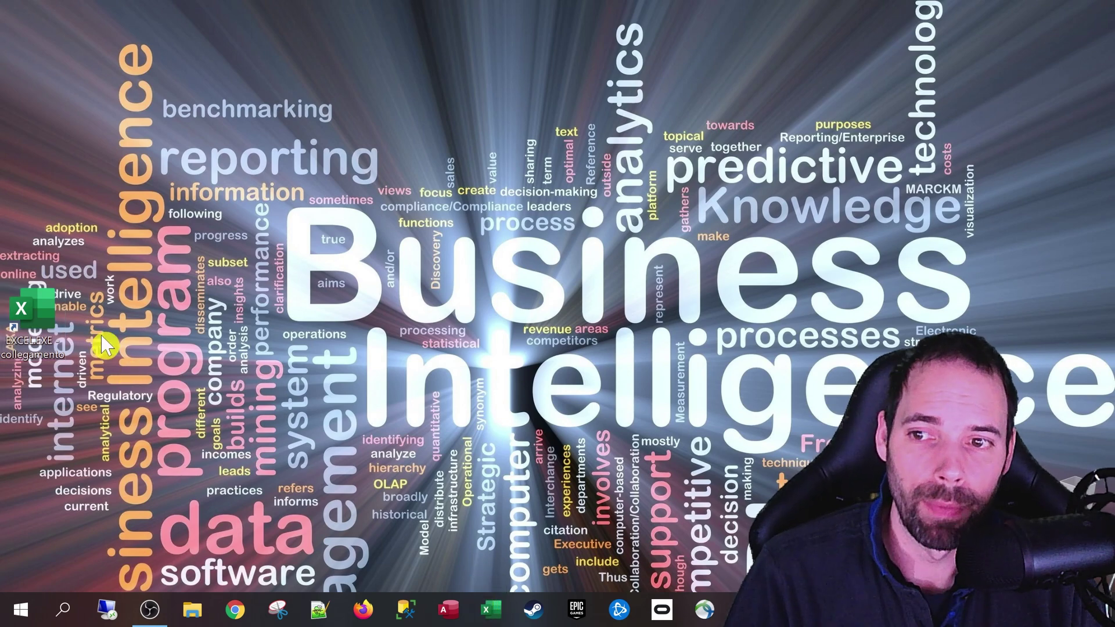
drag(29, 314, 35, 130)
Rename the desktop shortcut to 'ExcelMultiMadre'.
click(30, 152)
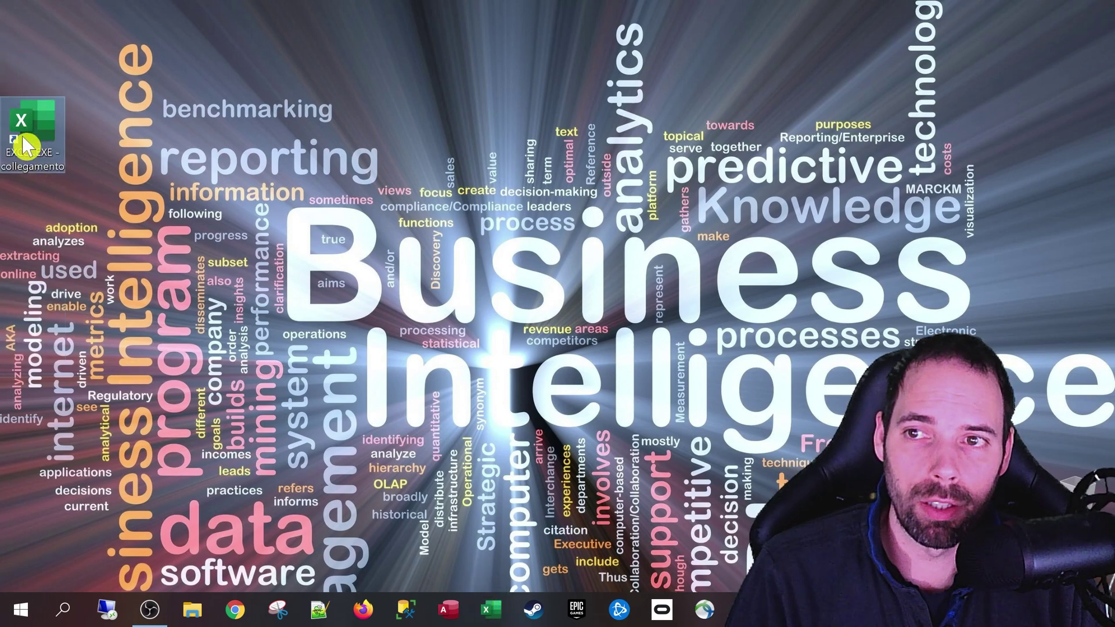
click(6, 119)
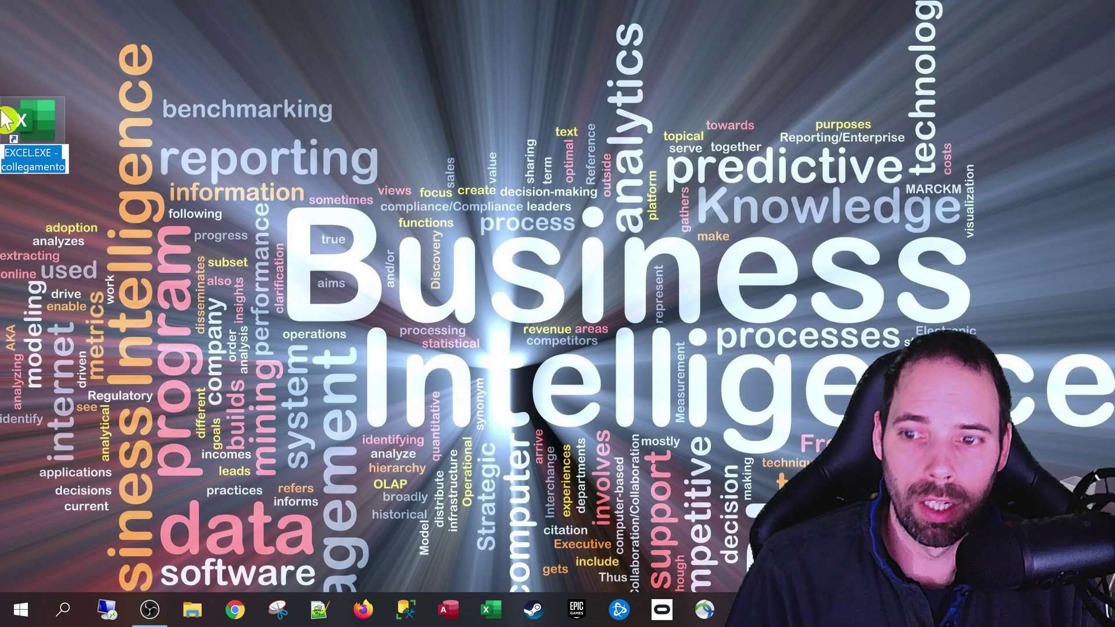
text(ExcelPiùMadr)
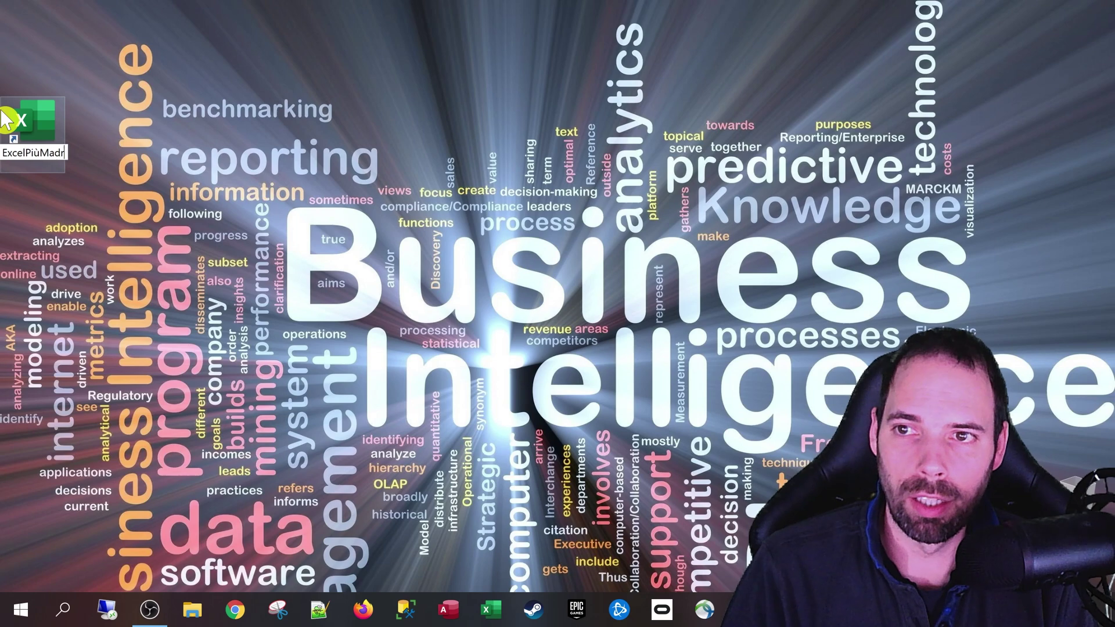
key(Return)
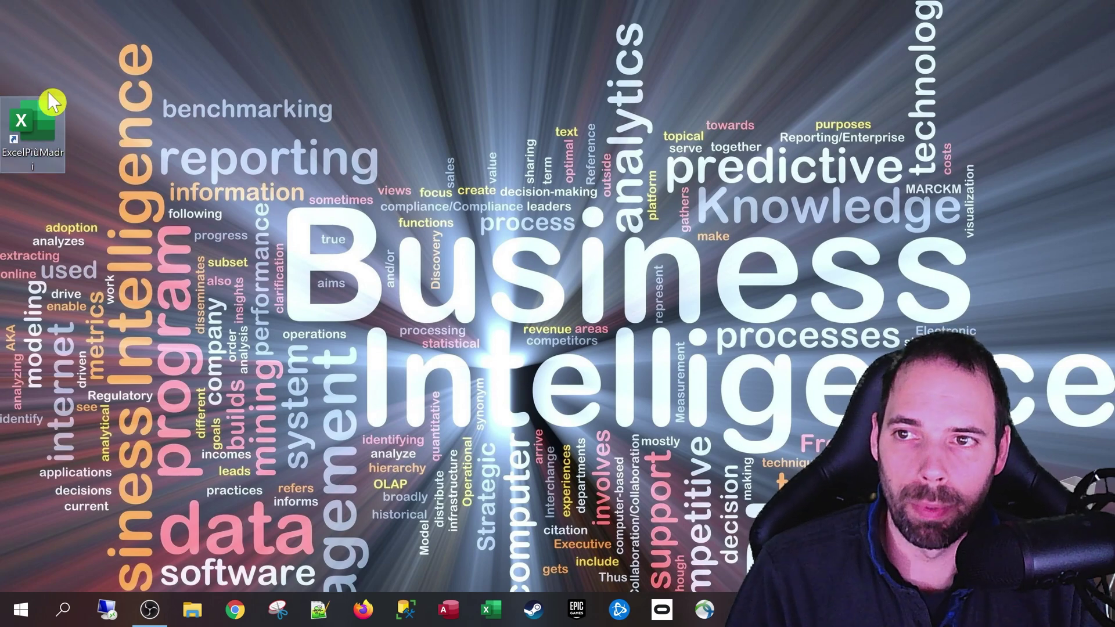
click(32, 153)
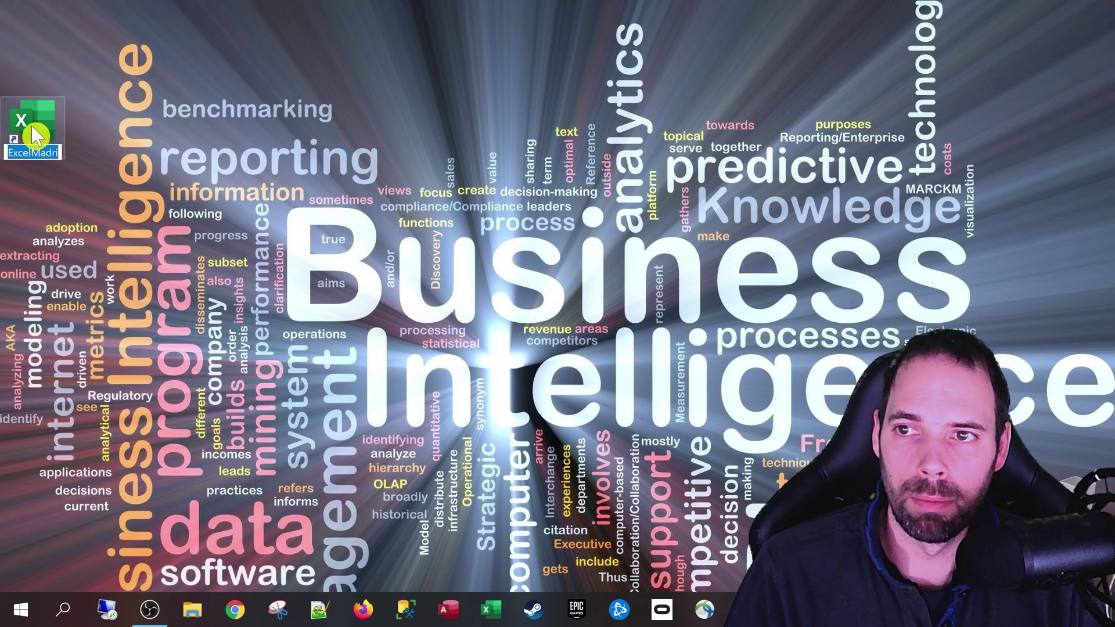
drag(32, 152, 135, 158)
text(Mu)
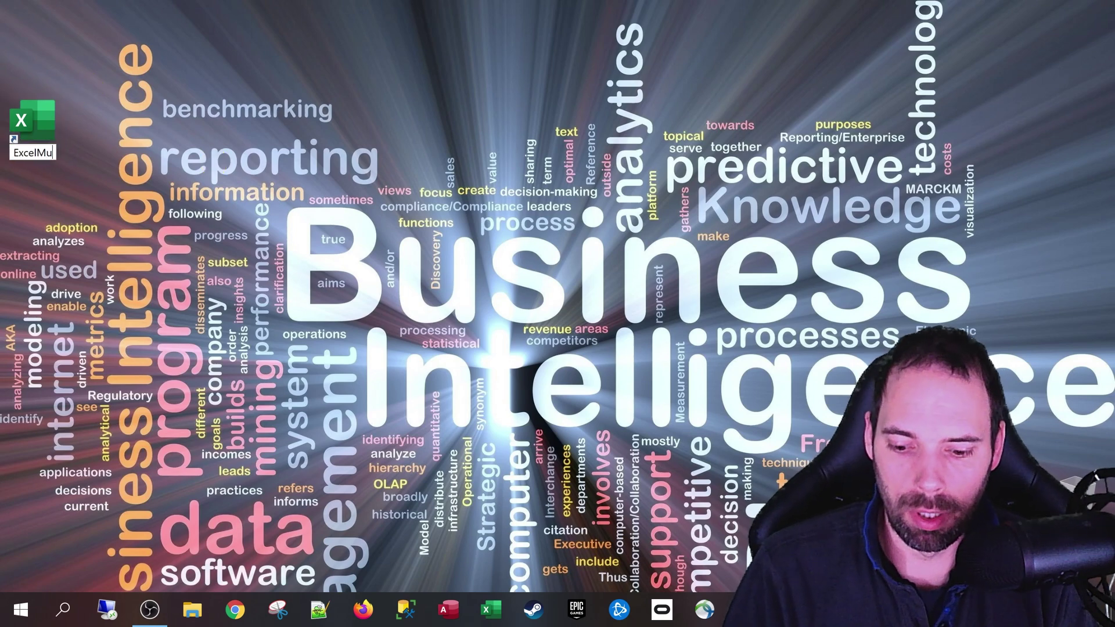
text(ltiMadrea)
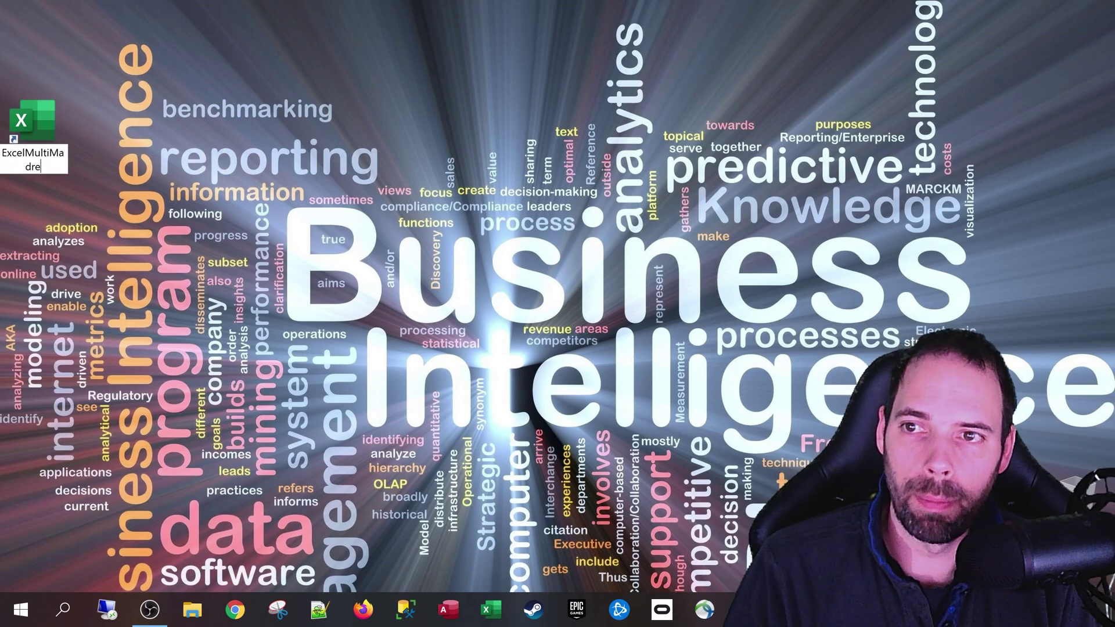
key(Return)
Open the ExcelMultiMadre shortcut's properties and place the caret at the end of its target path.
right_click(54, 116)
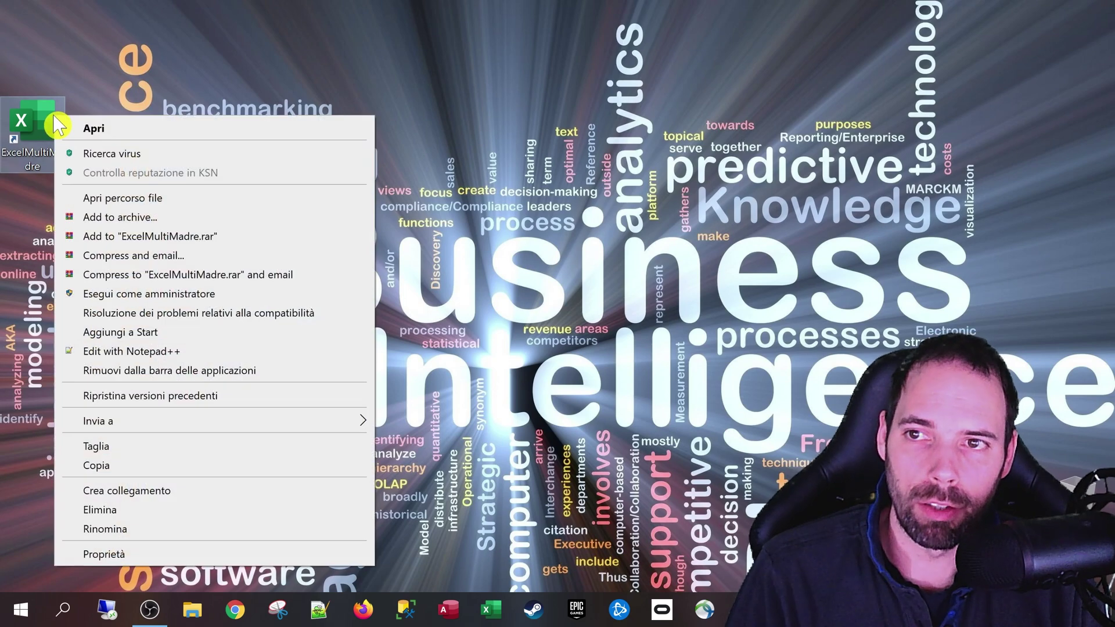
click(105, 554)
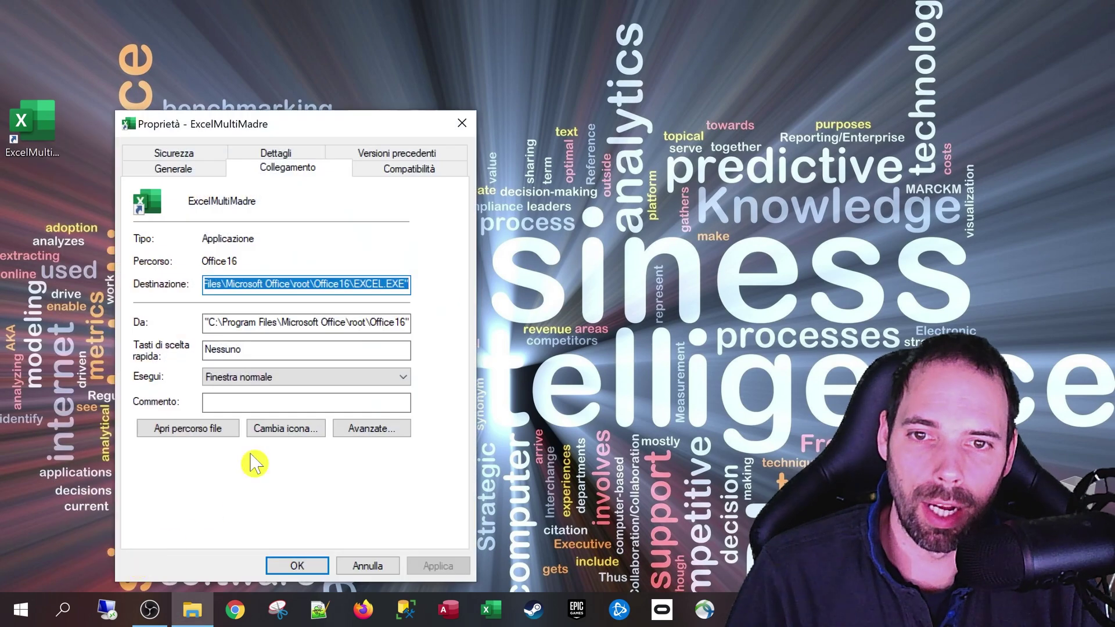
click(328, 290)
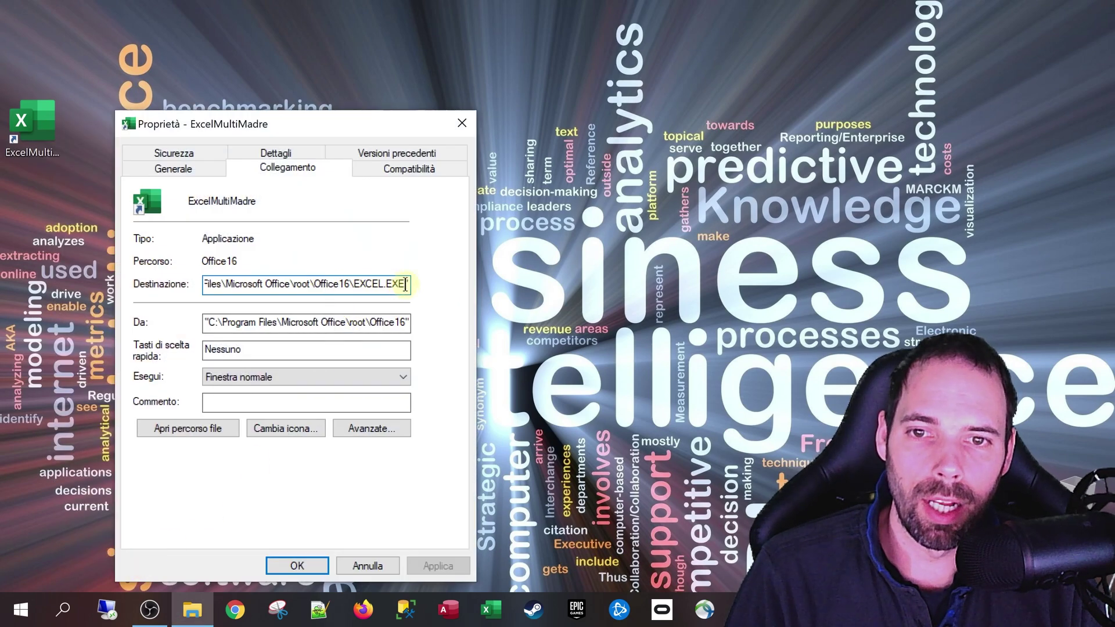
drag(405, 284, 184, 282)
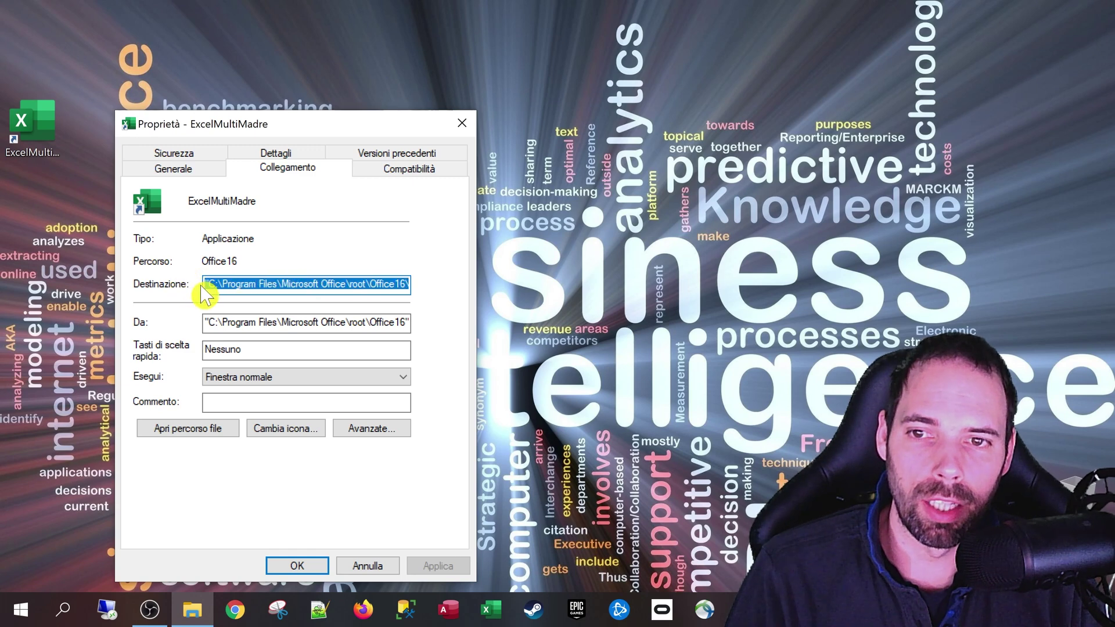
click(208, 285)
drag(208, 284, 421, 288)
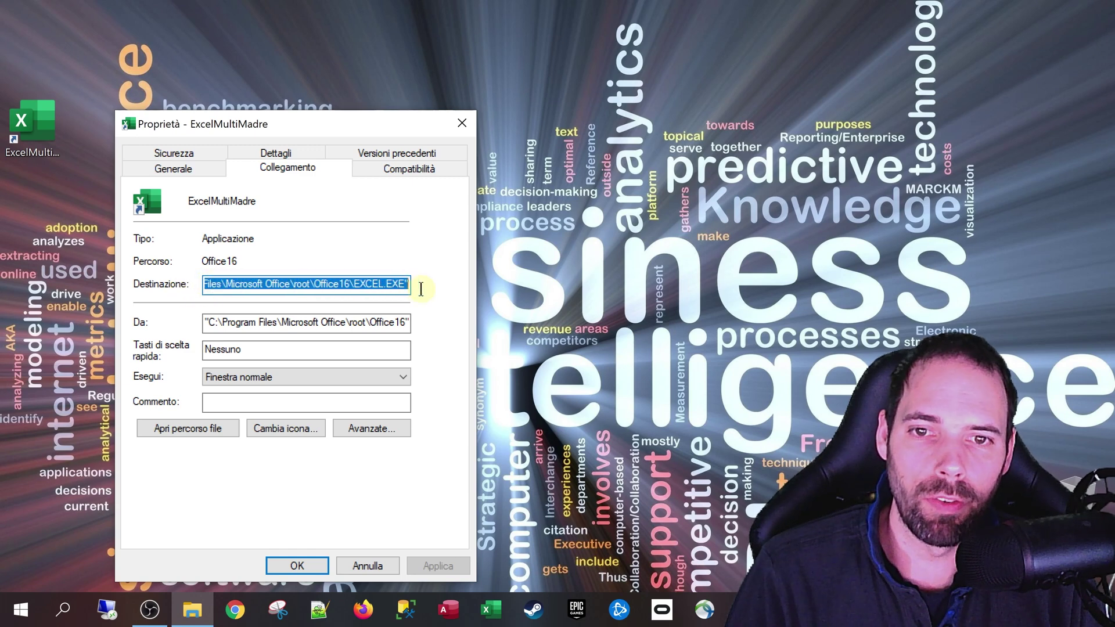
click(401, 285)
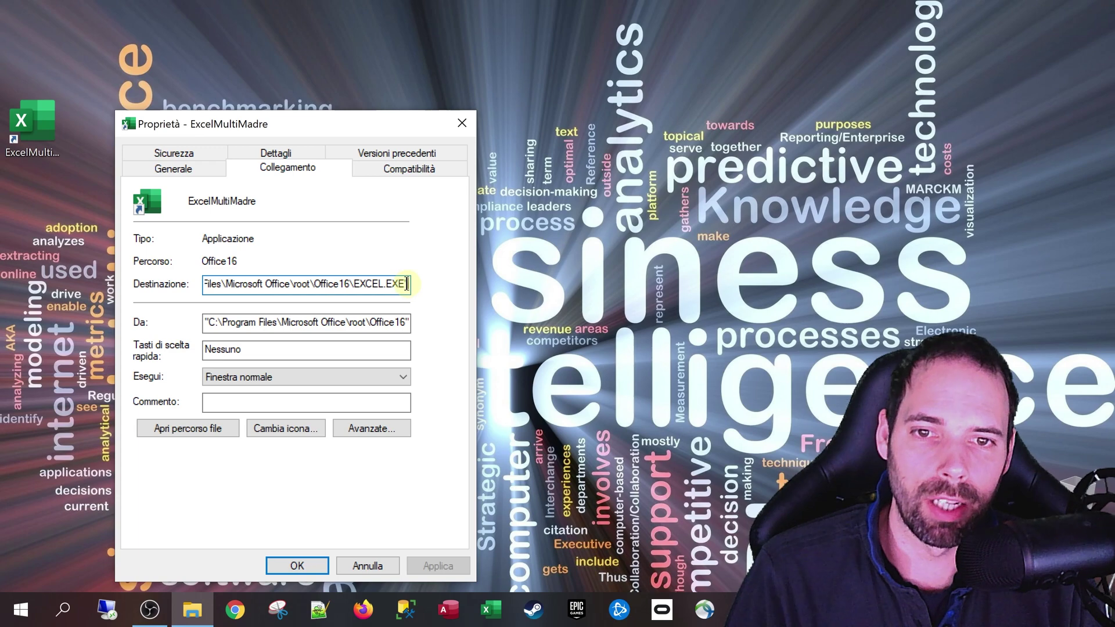
Append the /x switch after EXCEL.EXE in the target, remove stray characters, and apply.
double_click(29, 128)
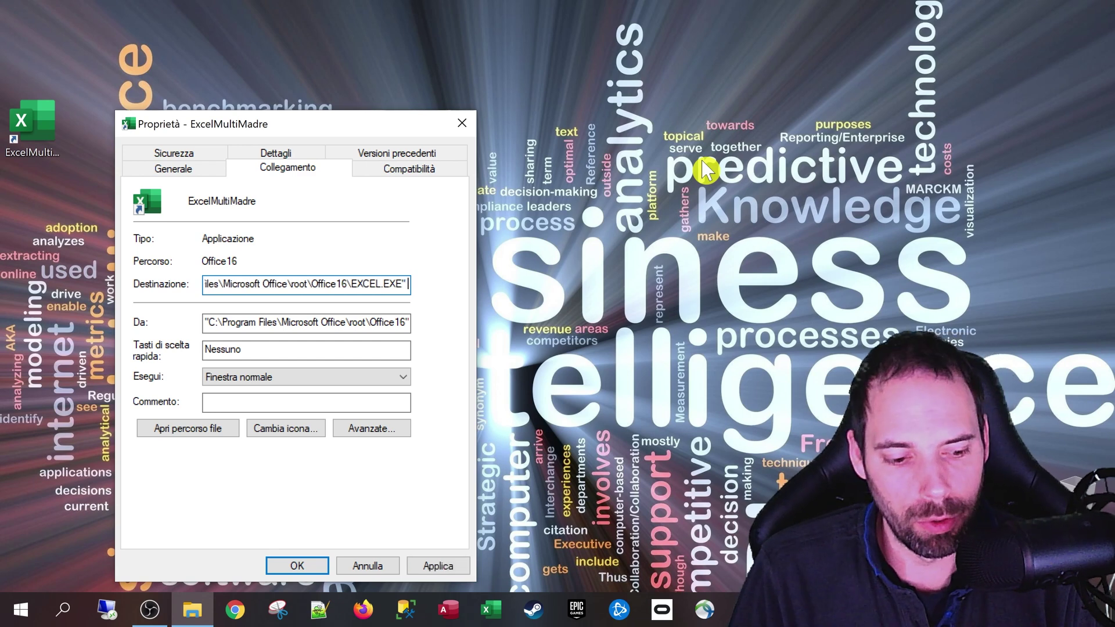
text(/)
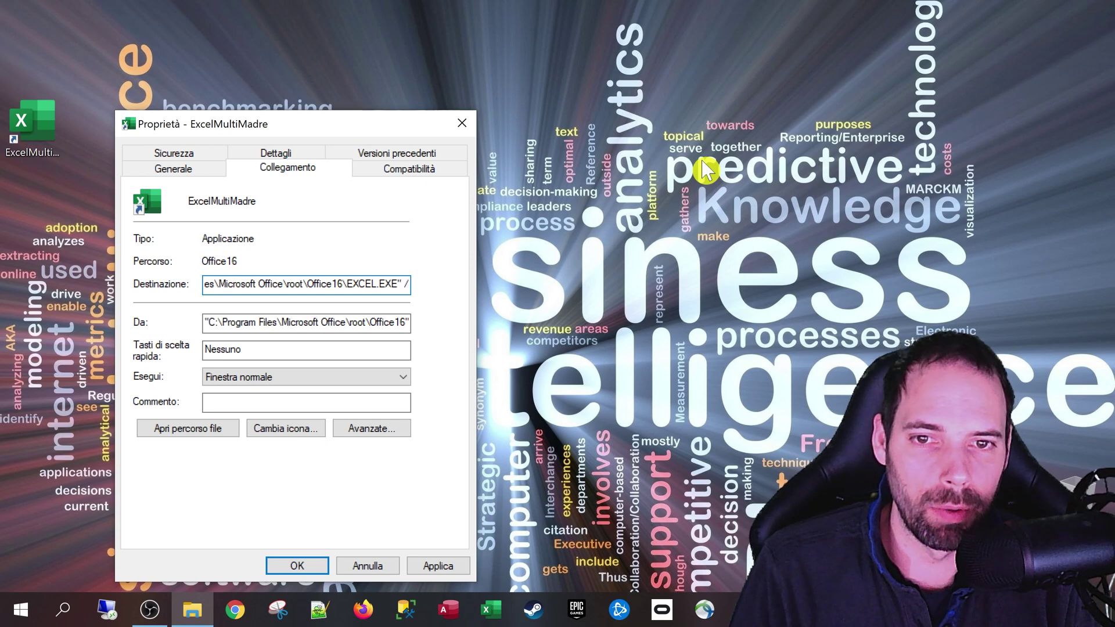
text(x)
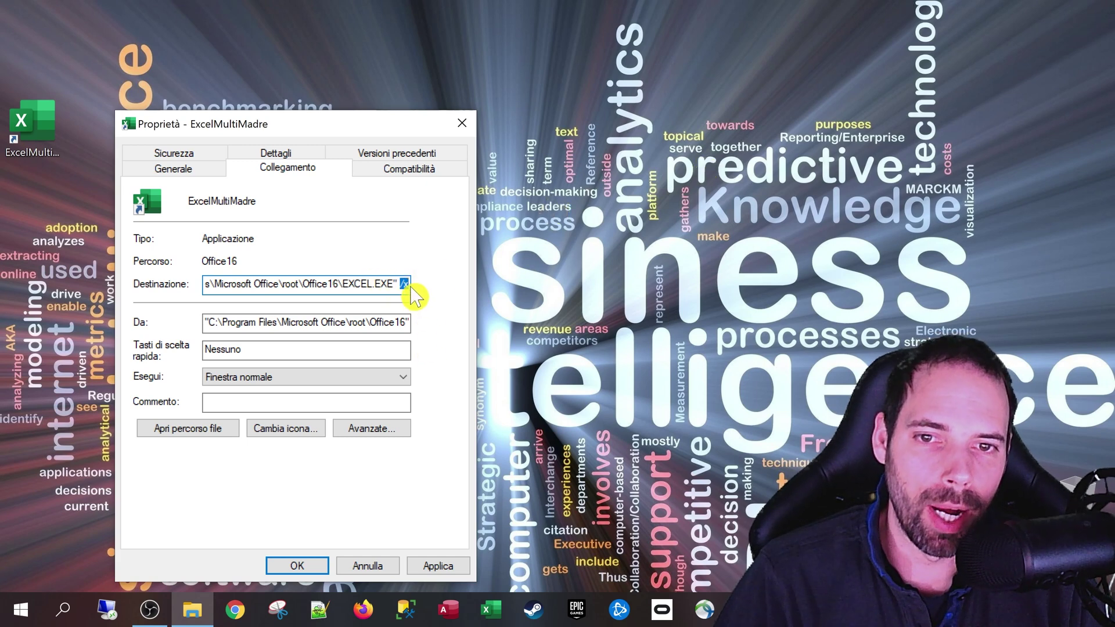
text("asdkjfhasdkjf)
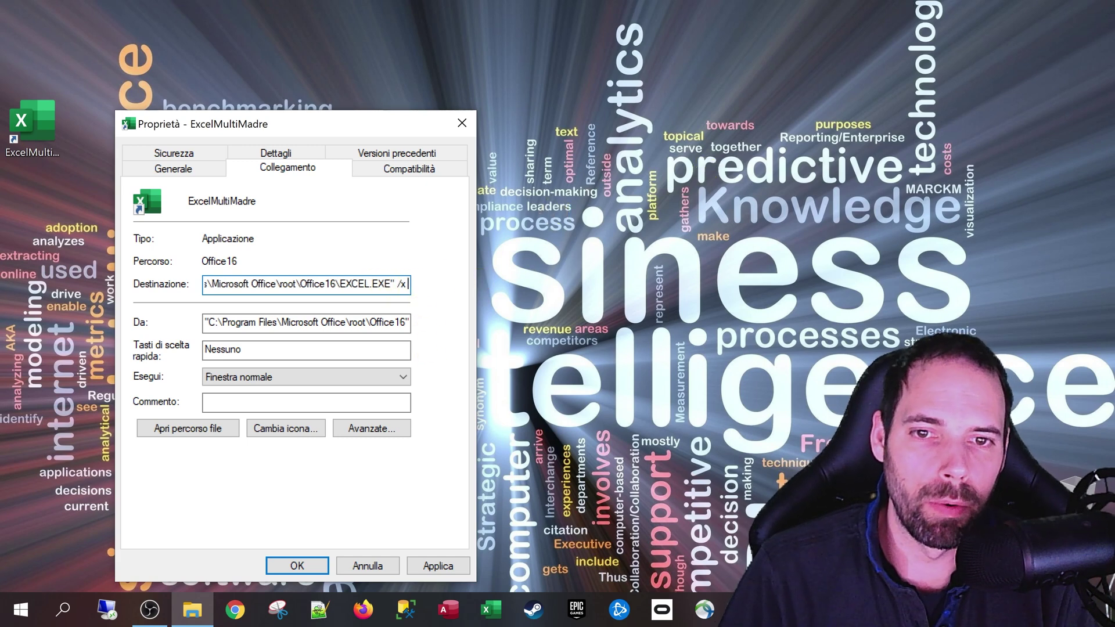
text(hasdkljh)
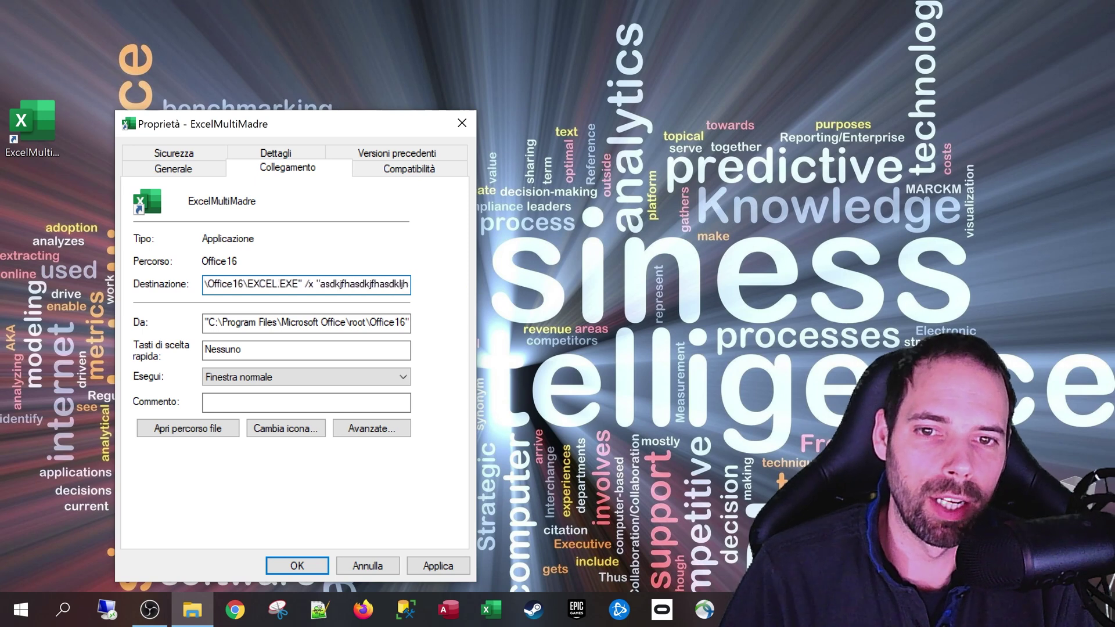
key(BackSpace)
key(BackSpace)
key(BackSpace)
key(BackSpace)
key(BackSpace)
key(BackSpace)
key(BackSpace)
key(BackSpace)
key(BackSpace)
key(BackSpace)
key(BackSpace)
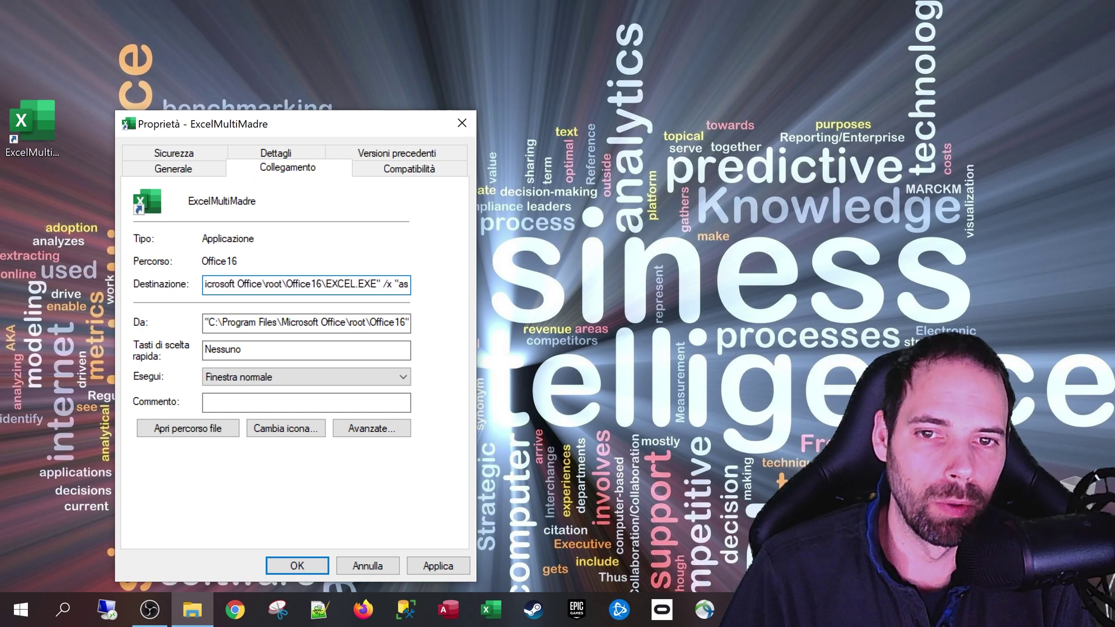
key(BackSpace)
key(BackSpace)
key(BackSpace)
key(BackSpace)
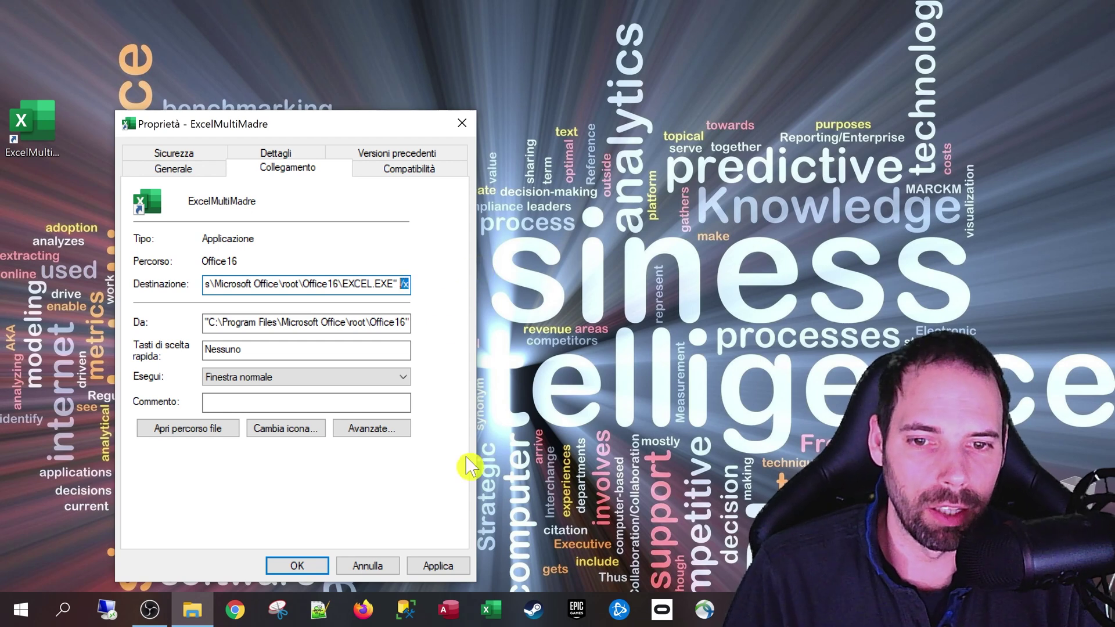
click(463, 569)
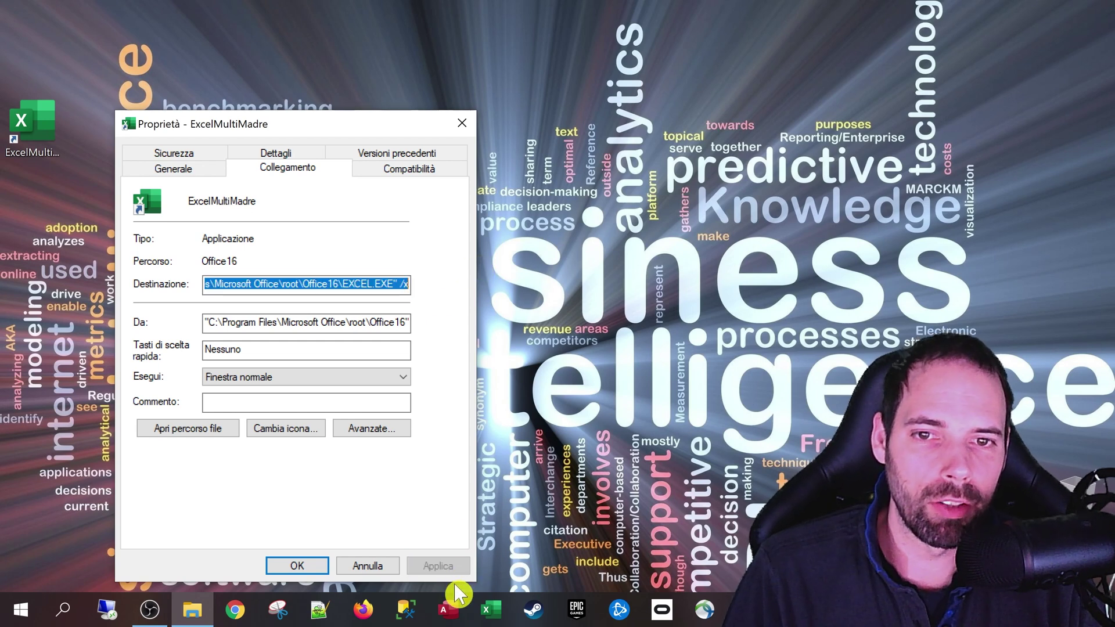
click(381, 284)
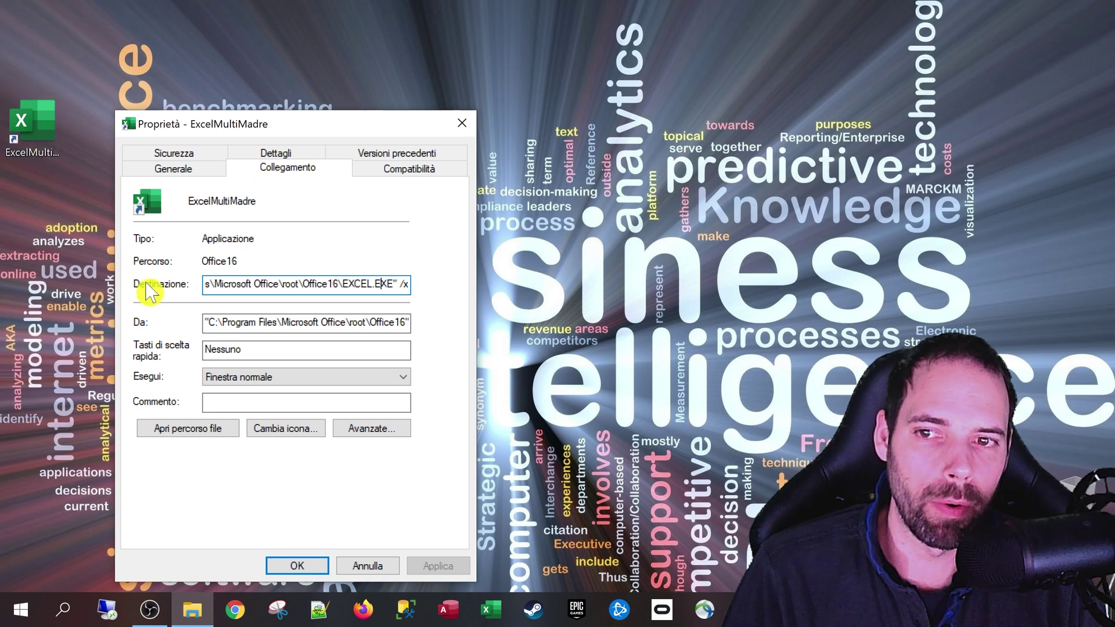
Confirm the target ends with EXCEL.EXE" /x and close the properties with OK.
drag(393, 289, 182, 278)
click(399, 291)
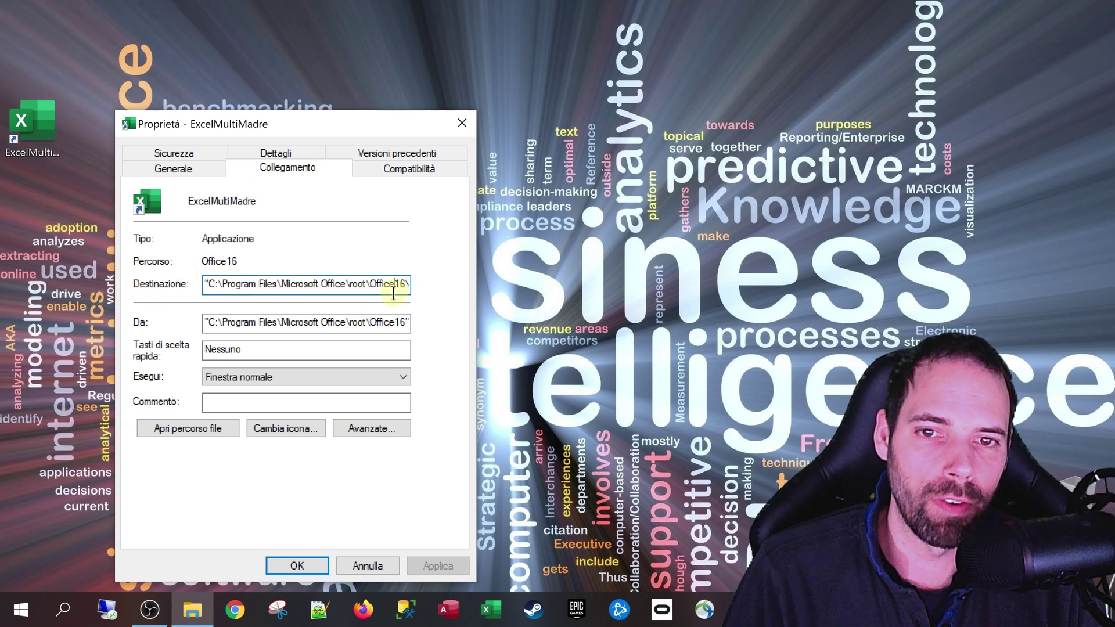
drag(378, 288, 431, 282)
click(401, 287)
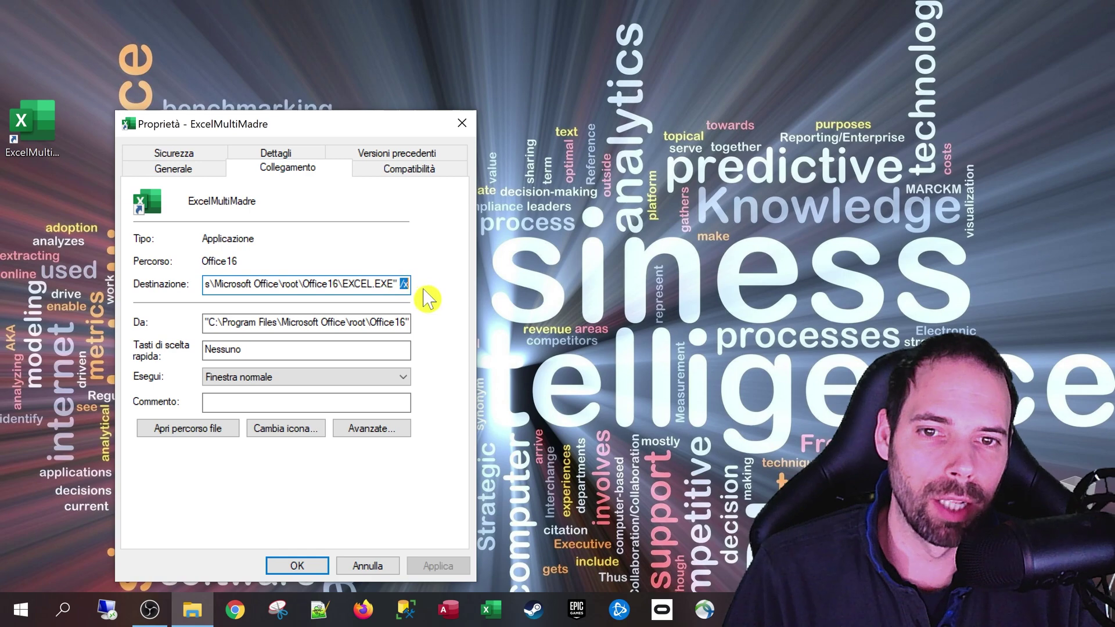
click(296, 566)
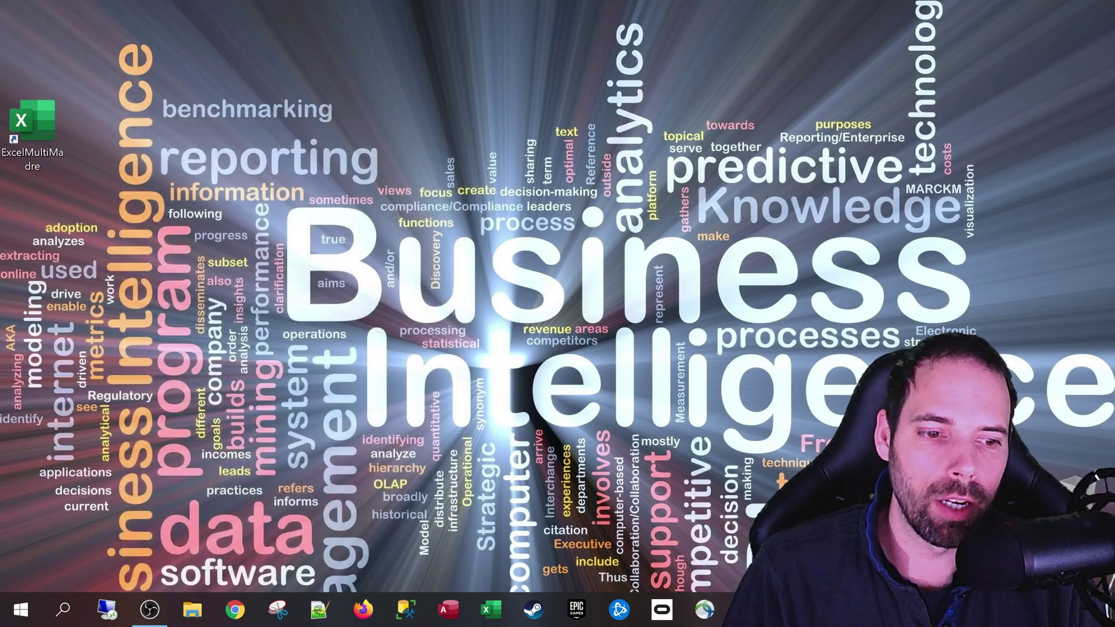
Open Task Manager and start two Excel instances from ExcelMultiMadre, each with a blank workbook.
key(ctrl+shift+Escape)
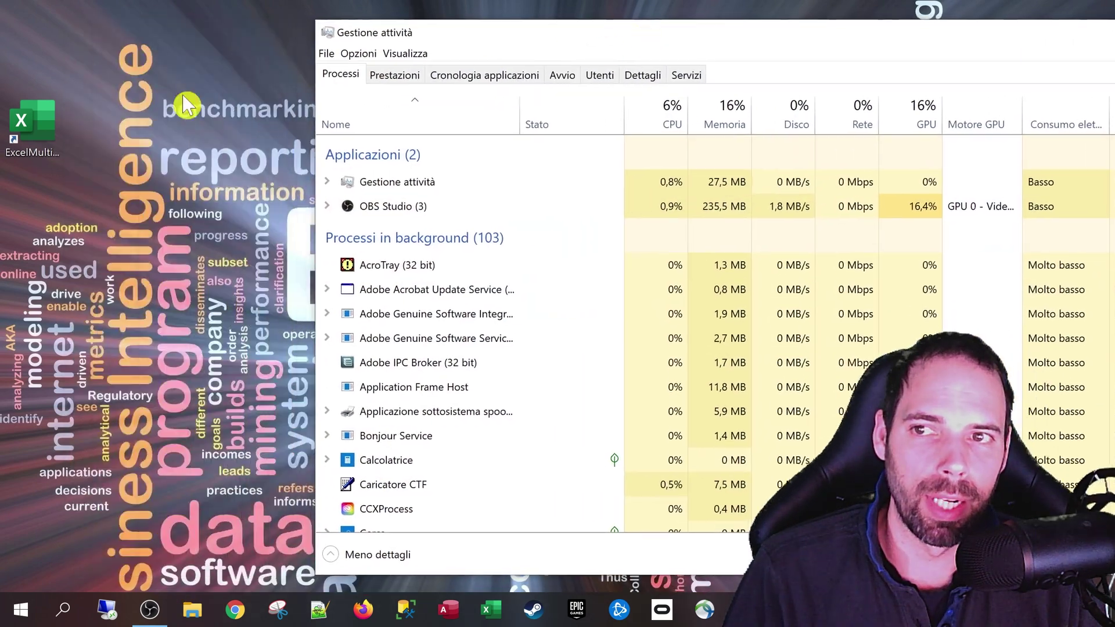
double_click(51, 123)
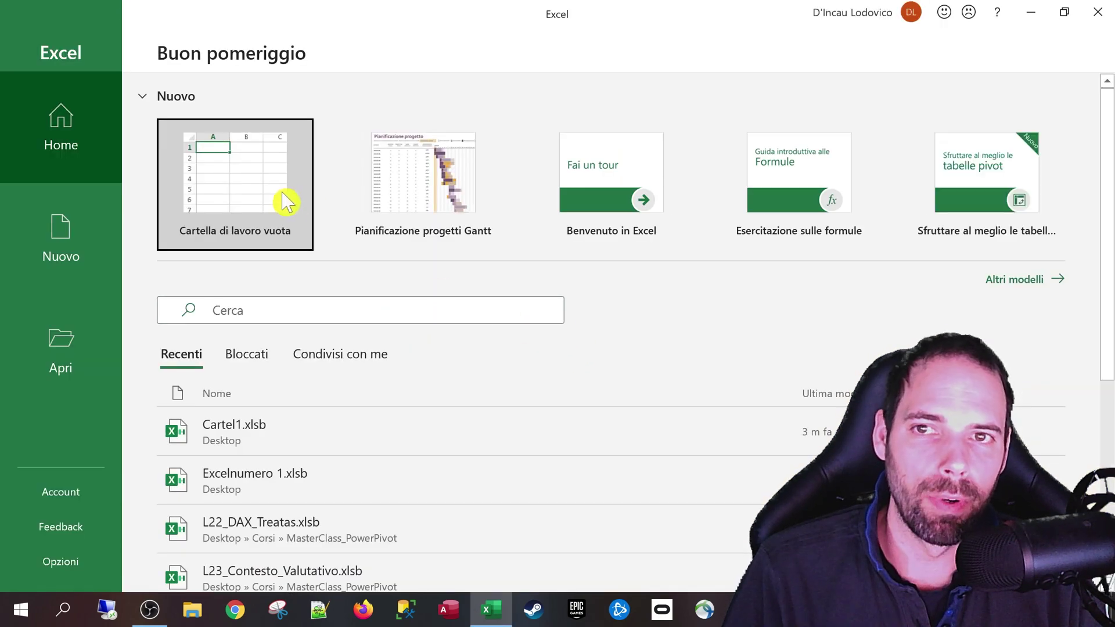
click(286, 206)
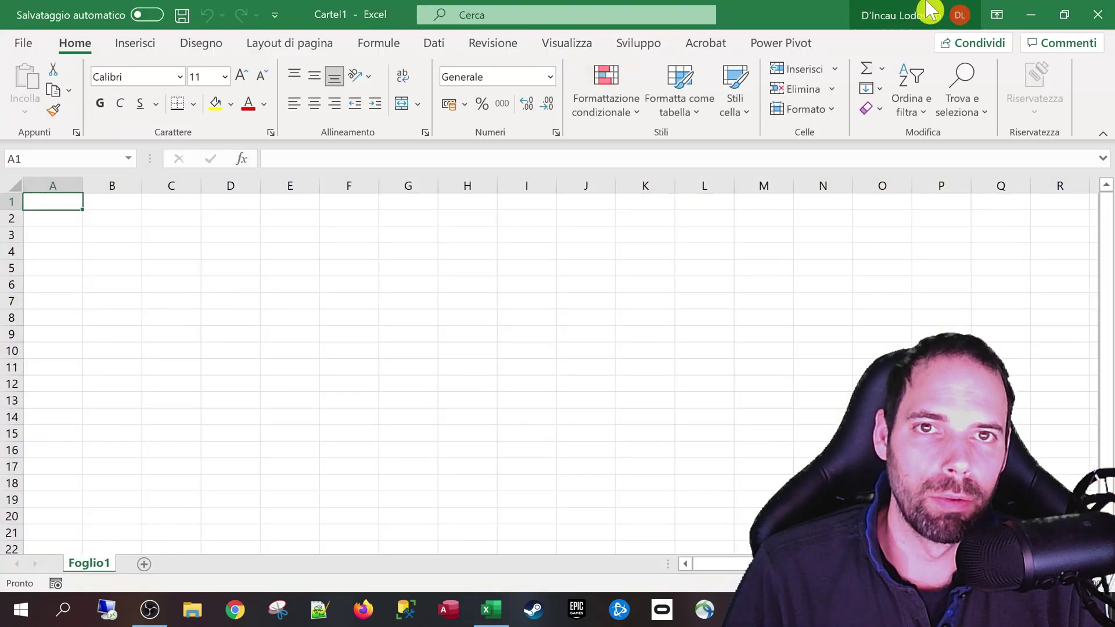
drag(929, 10, 685, 316)
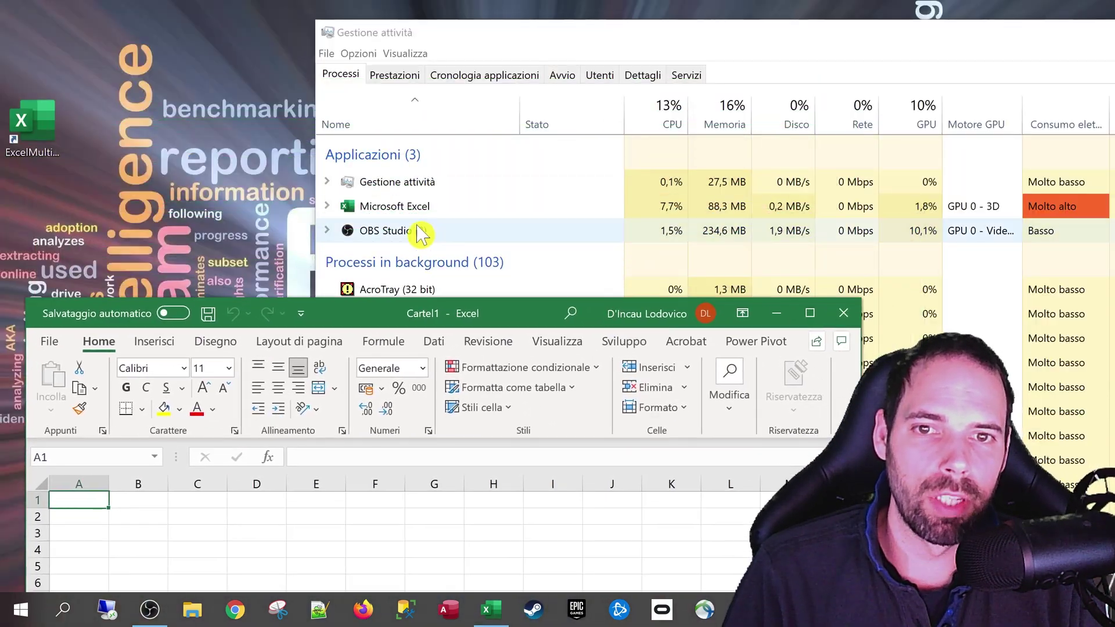
double_click(28, 129)
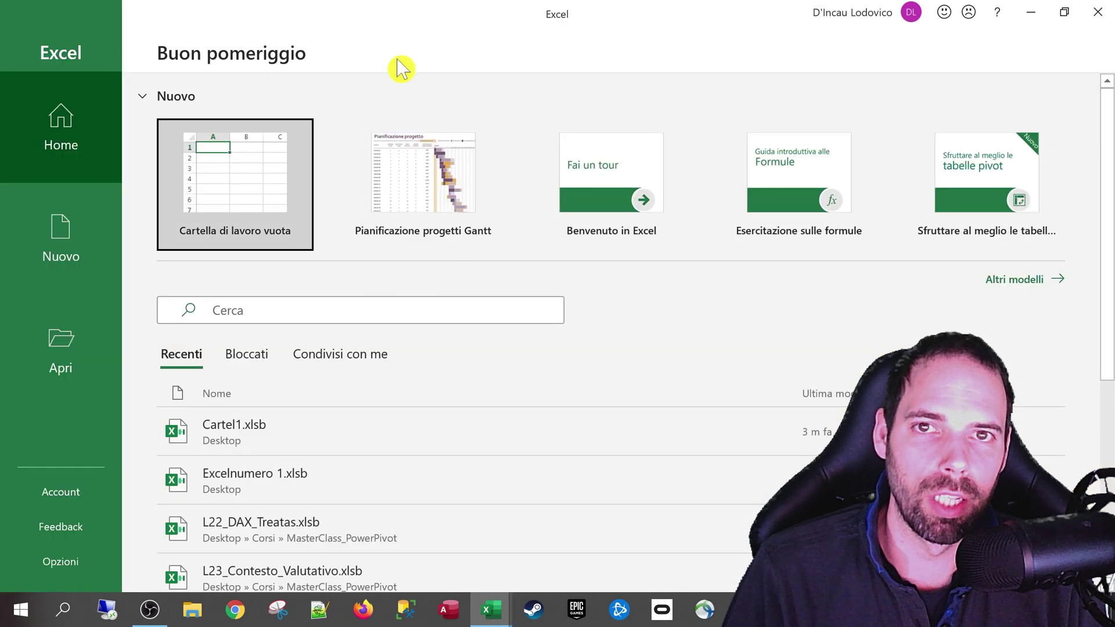
click(271, 168)
mouse_move(751, 12)
mouse_down()
mouse_move(778, 337)
mouse_move(720, 396)
mouse_up()
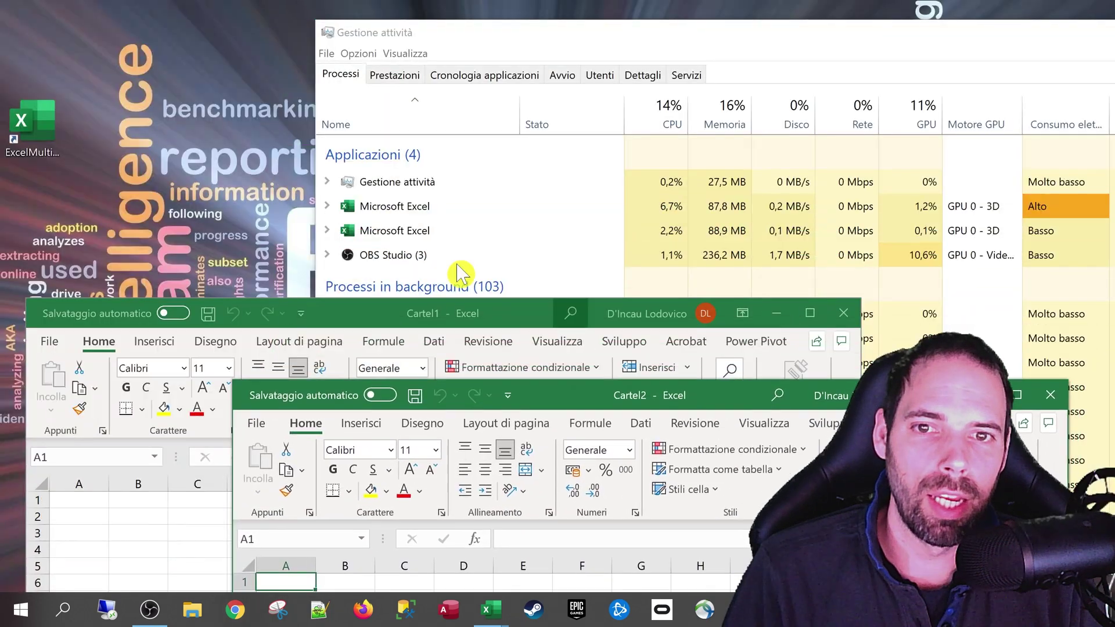
Expand and collapse both Microsoft Excel entries in Task Manager to check each process's workbook.
click(372, 209)
click(327, 206)
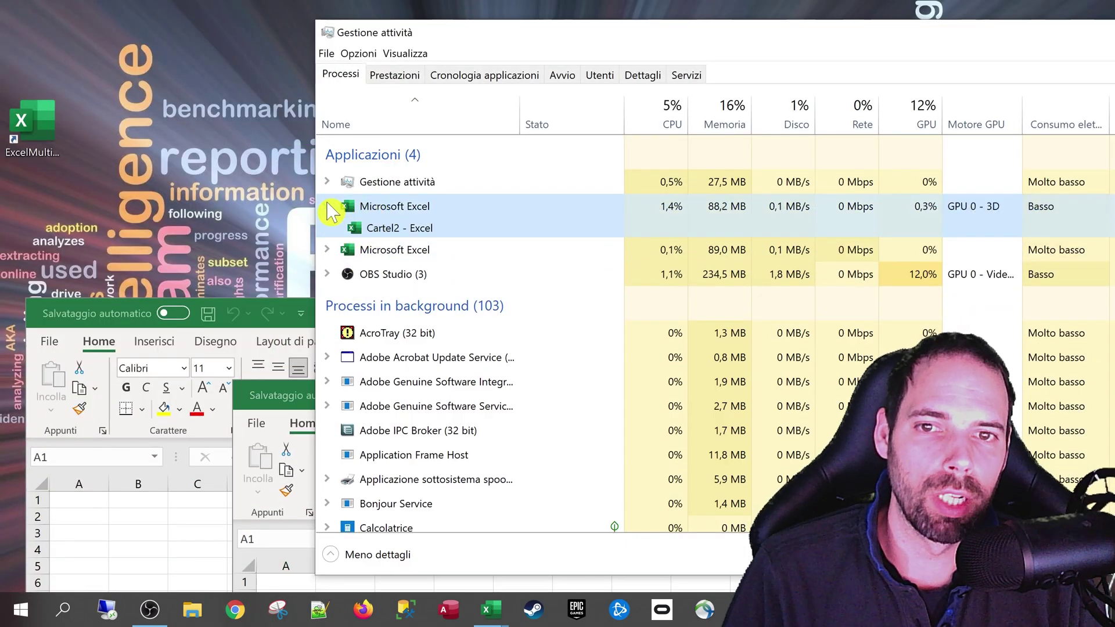
click(327, 205)
click(327, 230)
click(326, 231)
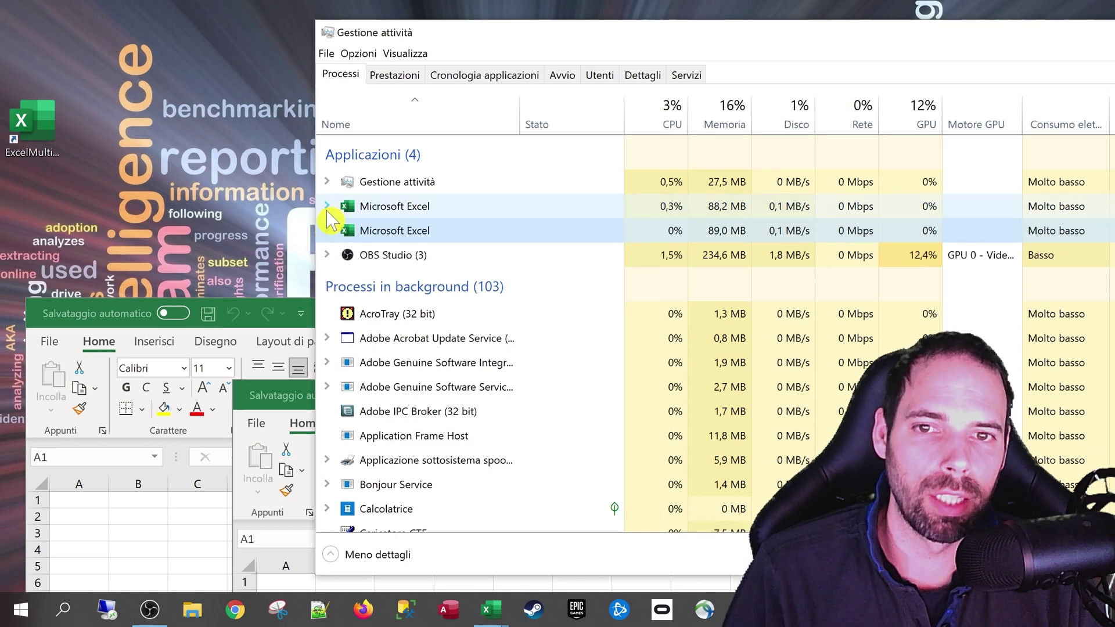
click(326, 207)
click(326, 207)
click(327, 231)
click(328, 230)
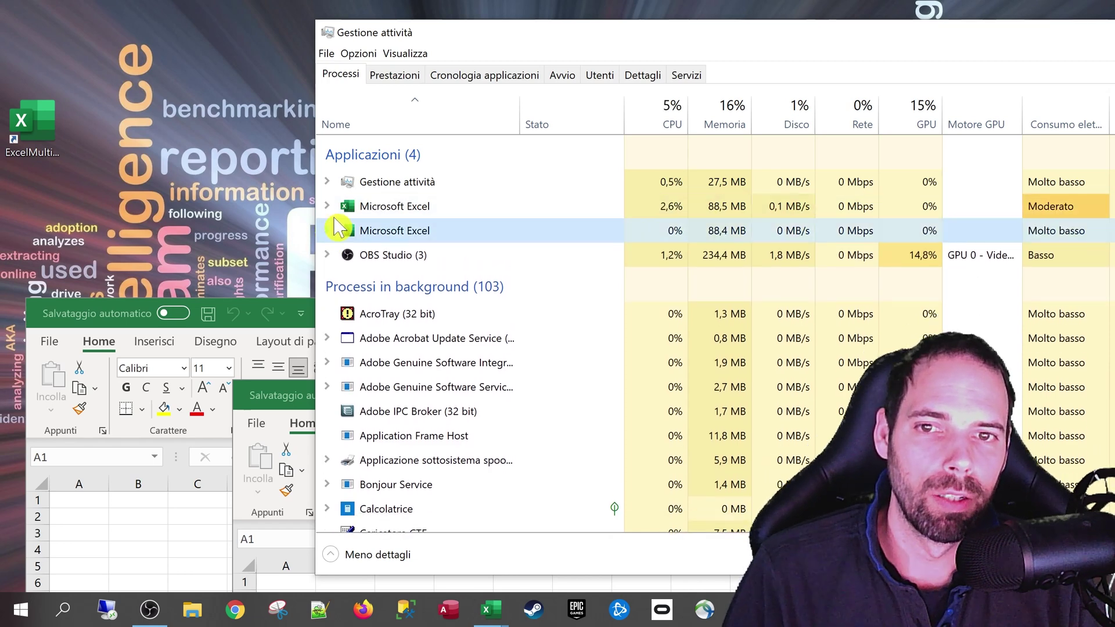
click(336, 206)
click(327, 206)
click(327, 206)
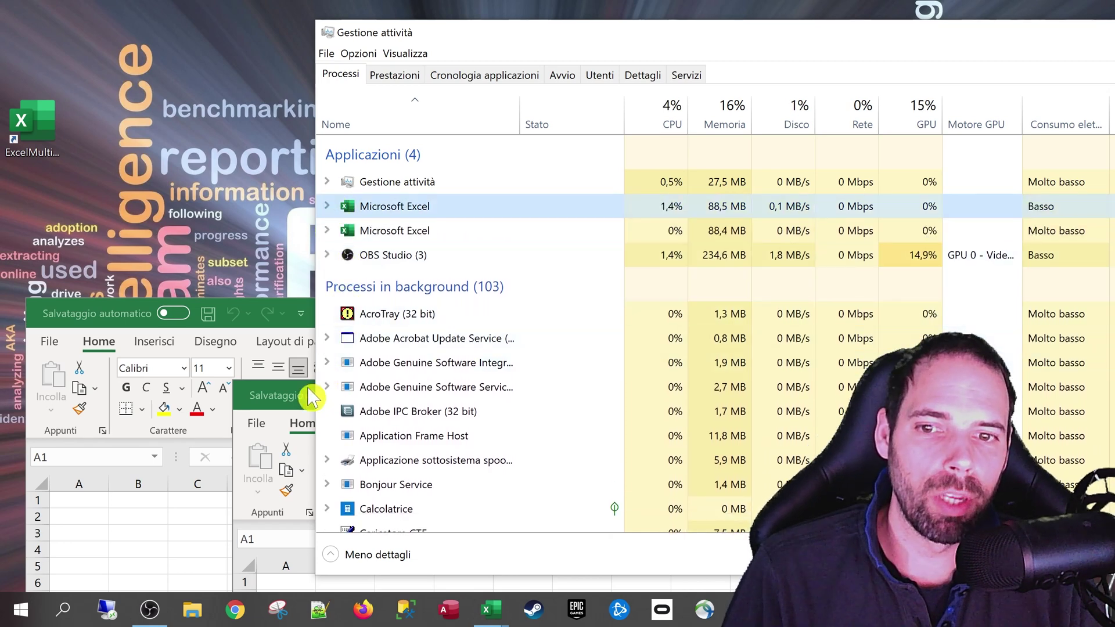
Bring the rear Excel window forward, then move Task Manager to the left.
click(163, 528)
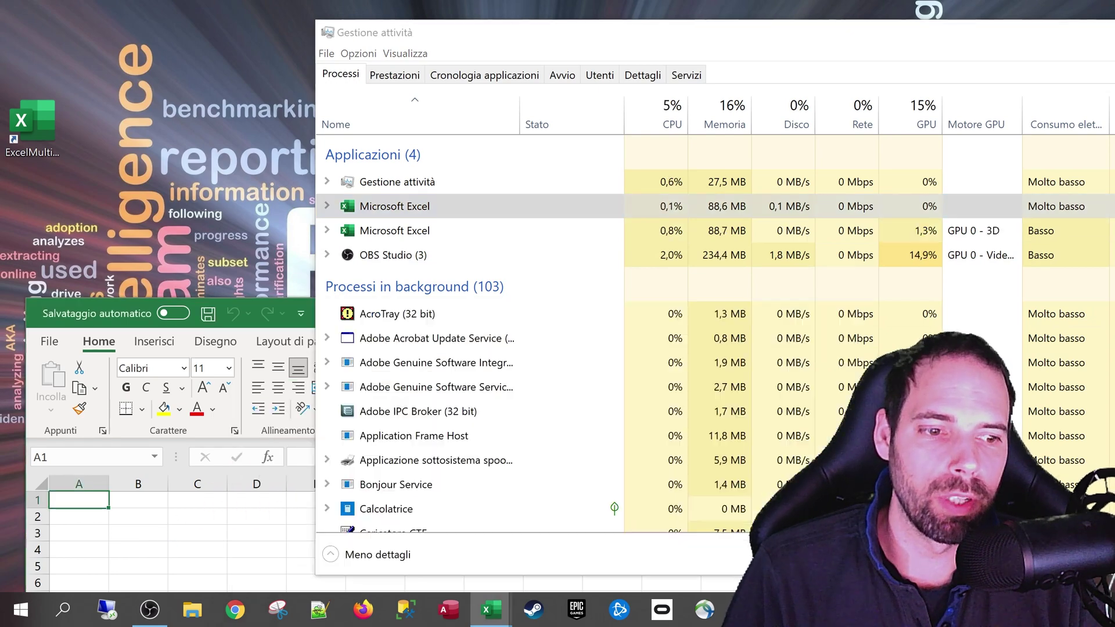
click(709, 569)
drag(1054, 47, 781, 50)
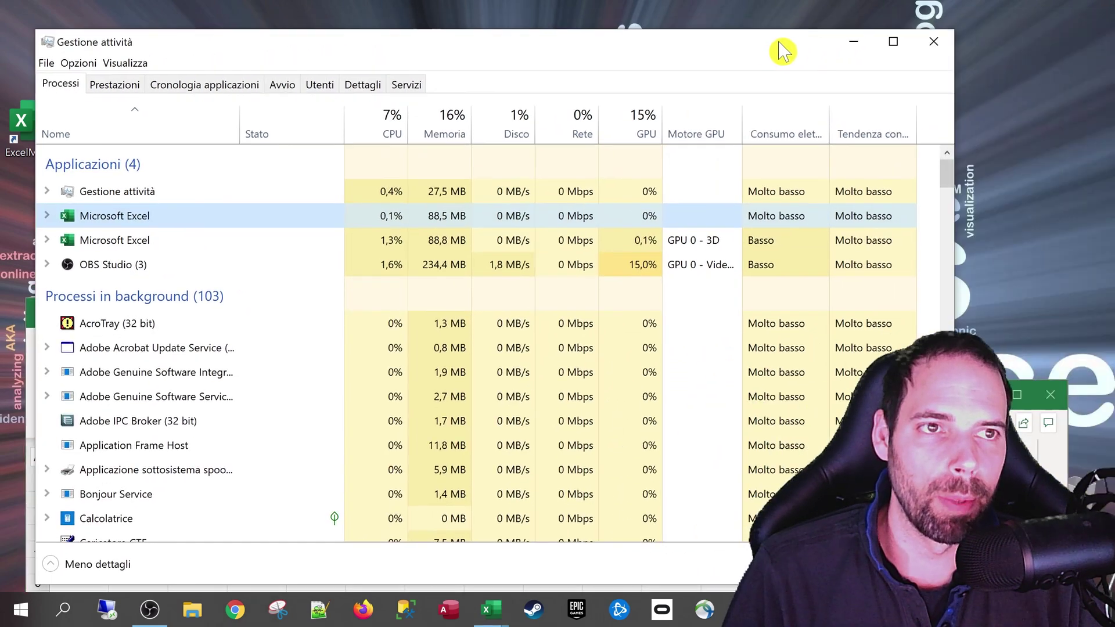
Minimize Task Manager, move Cartel2 to the top and start an entry with = in B2.
click(851, 44)
key(ctrl+n)
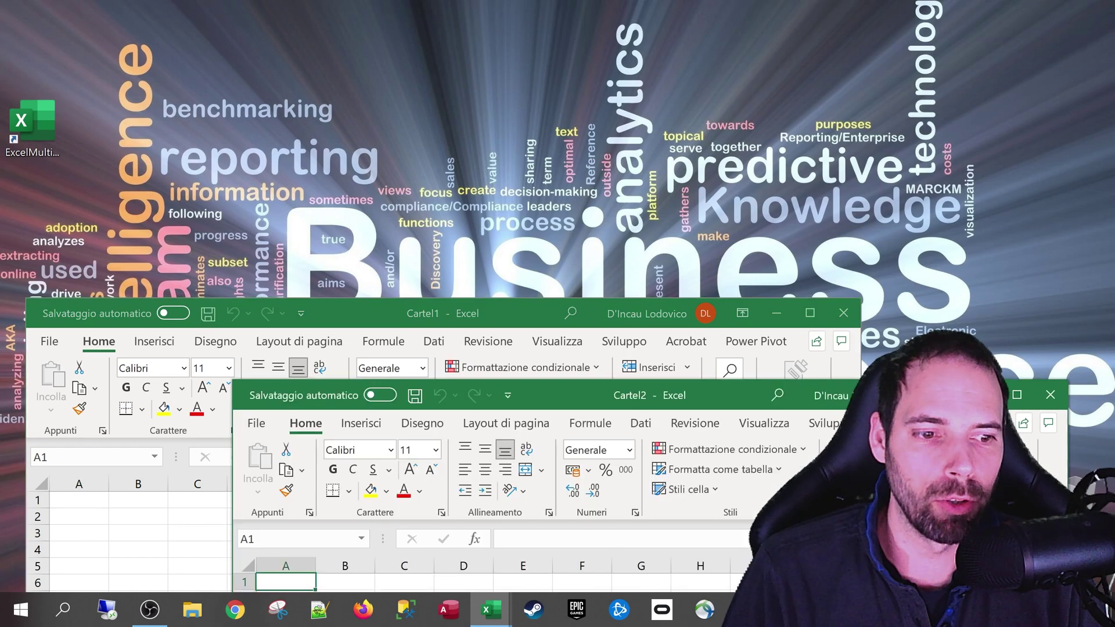
drag(755, 393, 769, 32)
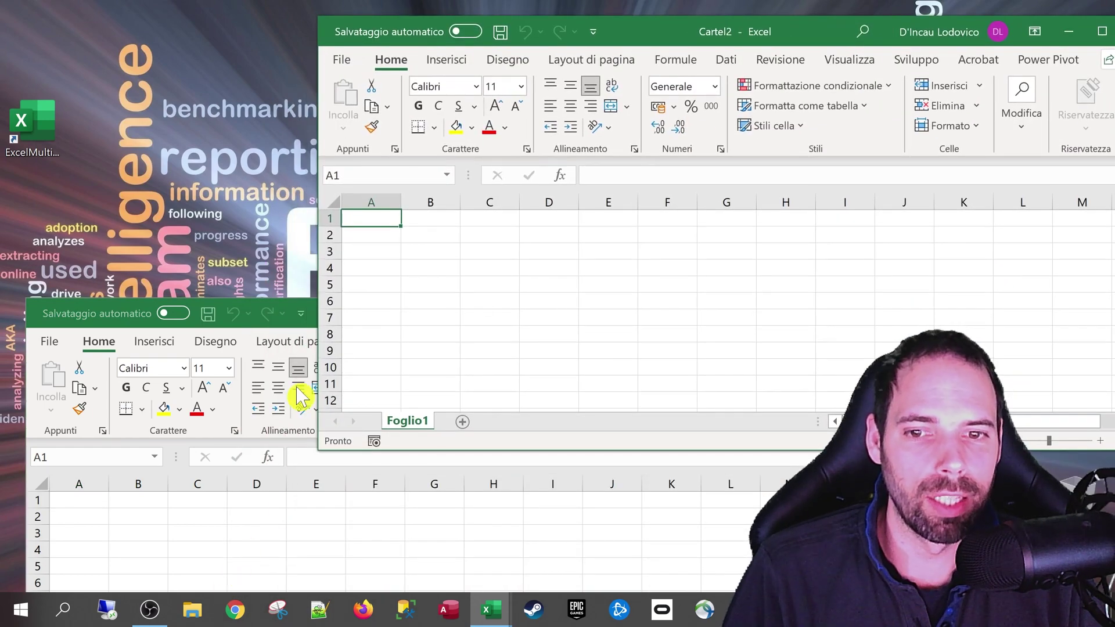
click(431, 266)
click(433, 236)
text(=)
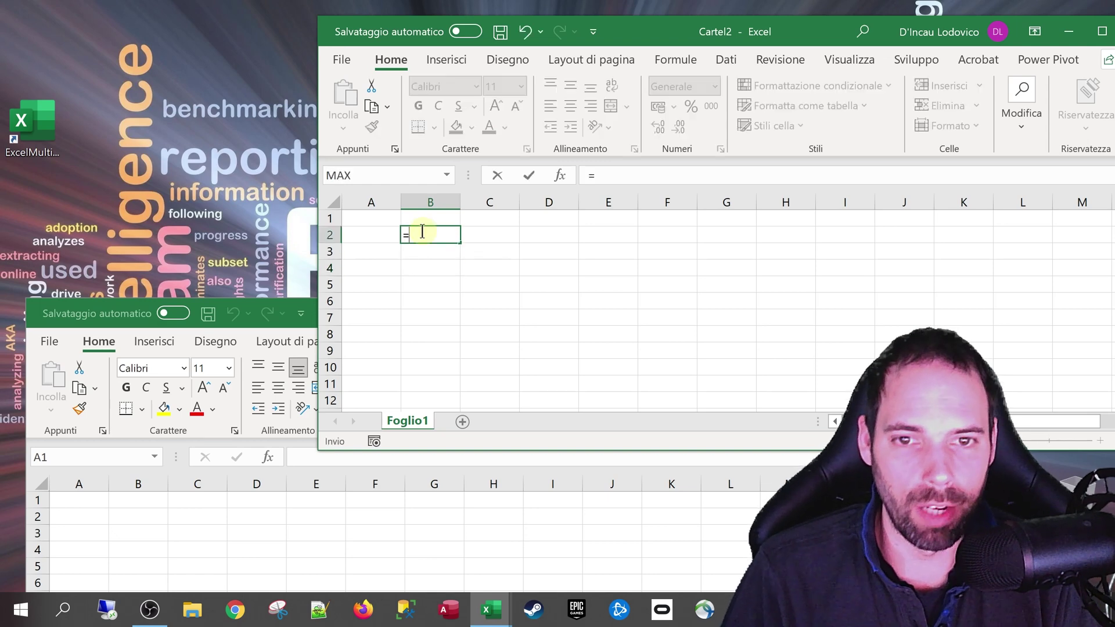
Select B2 and A3 in Cartel1, then cancel the B2 entry in Cartel2 and reposition its window.
click(131, 525)
click(132, 522)
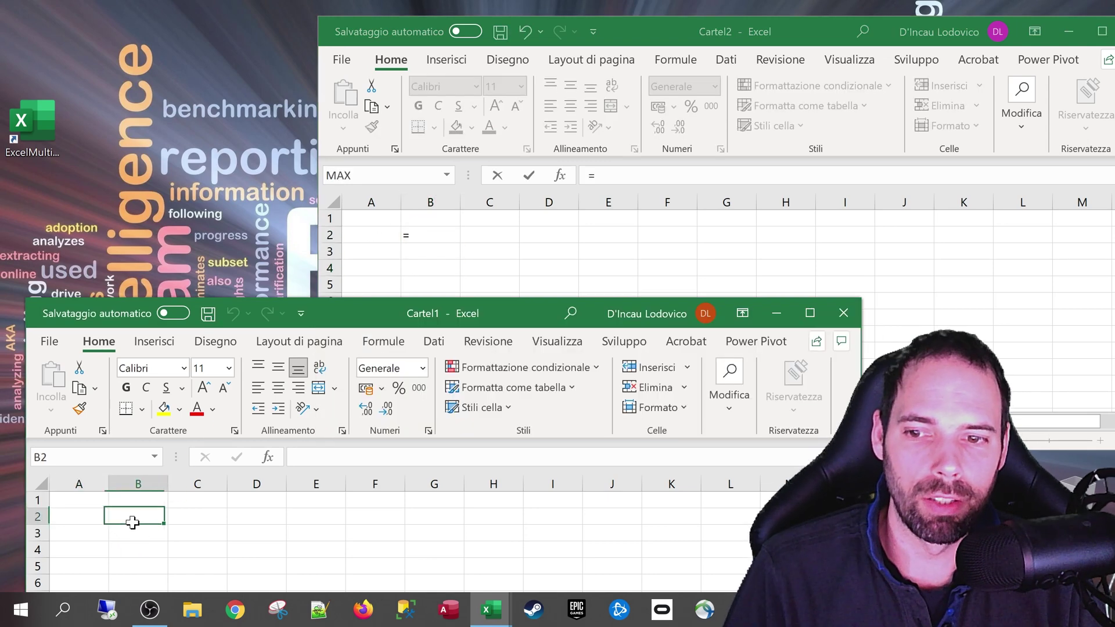
click(105, 535)
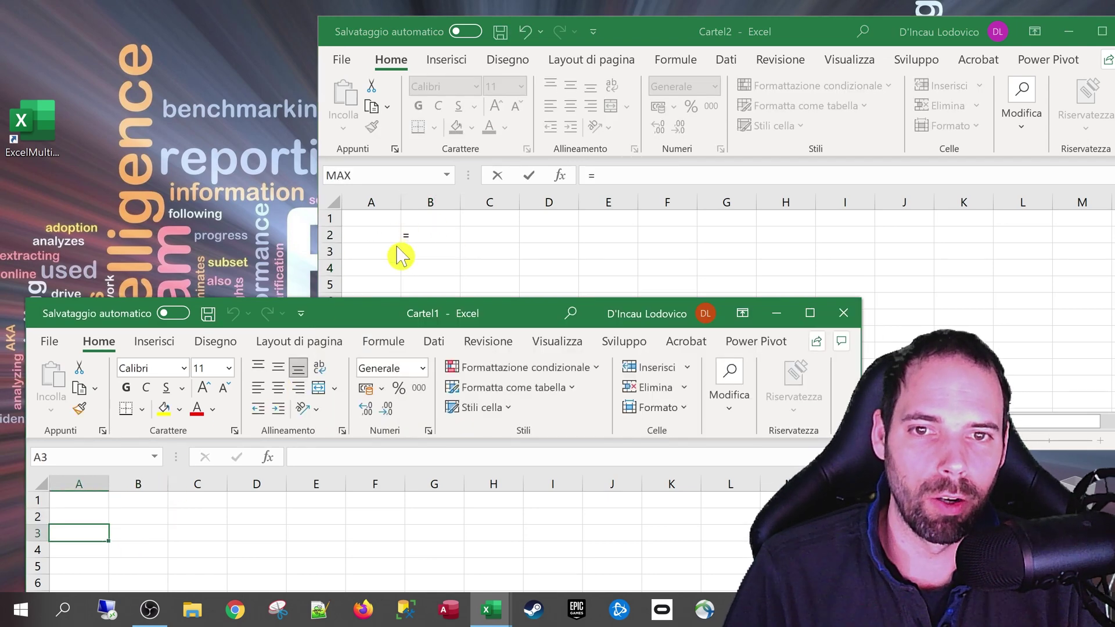
click(421, 235)
text('asdfaskasdfjk']as)
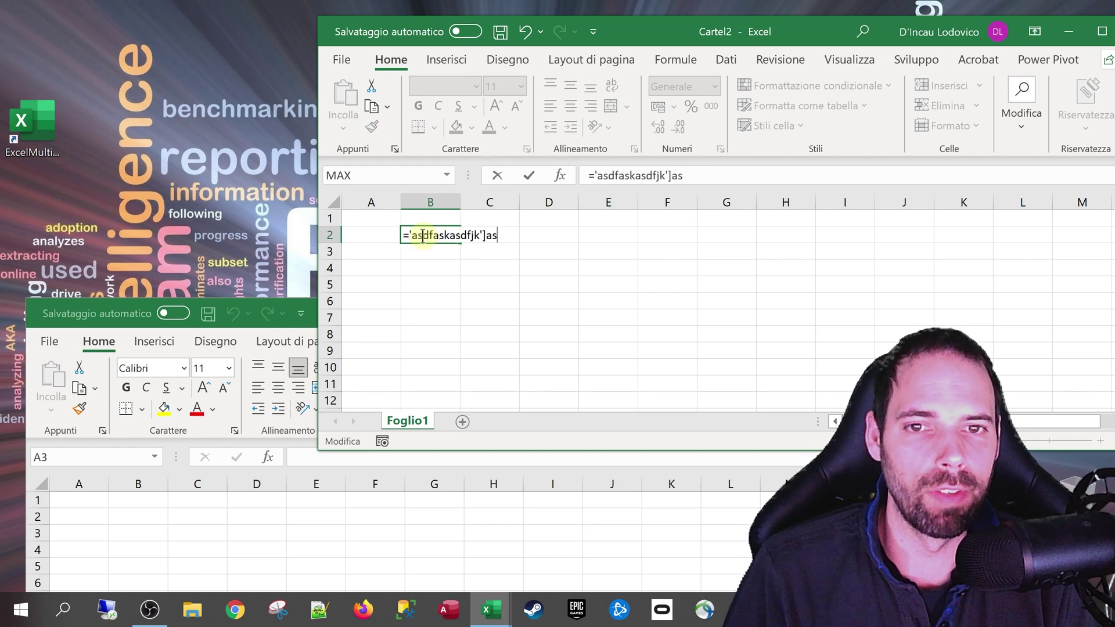
key(BackSpace)
key(BackSpace)
key(BackSpace)
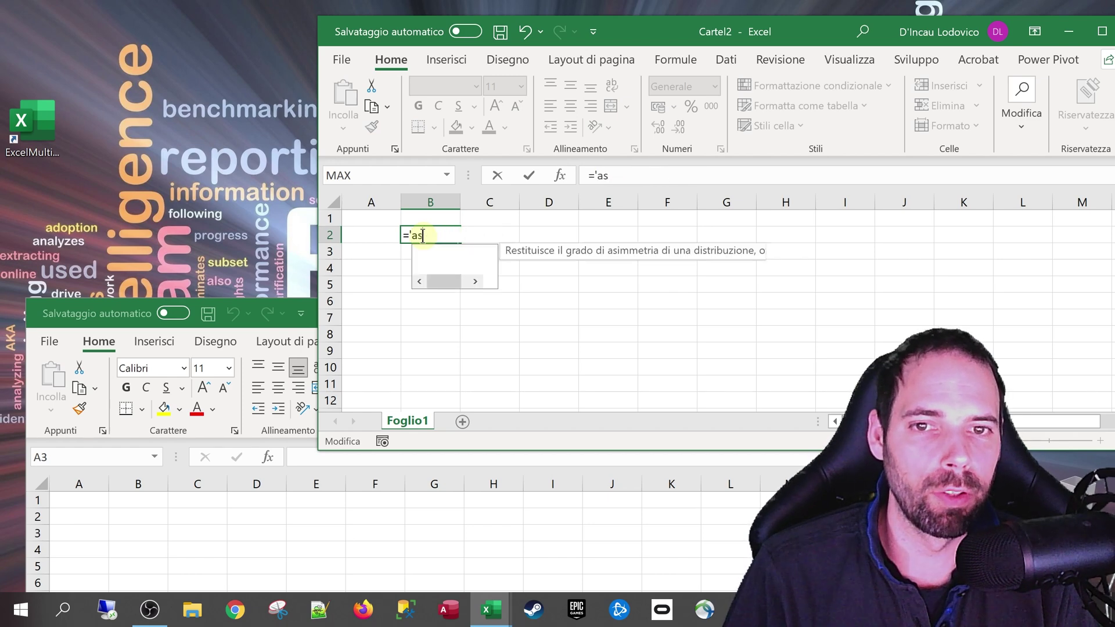
key(Escape)
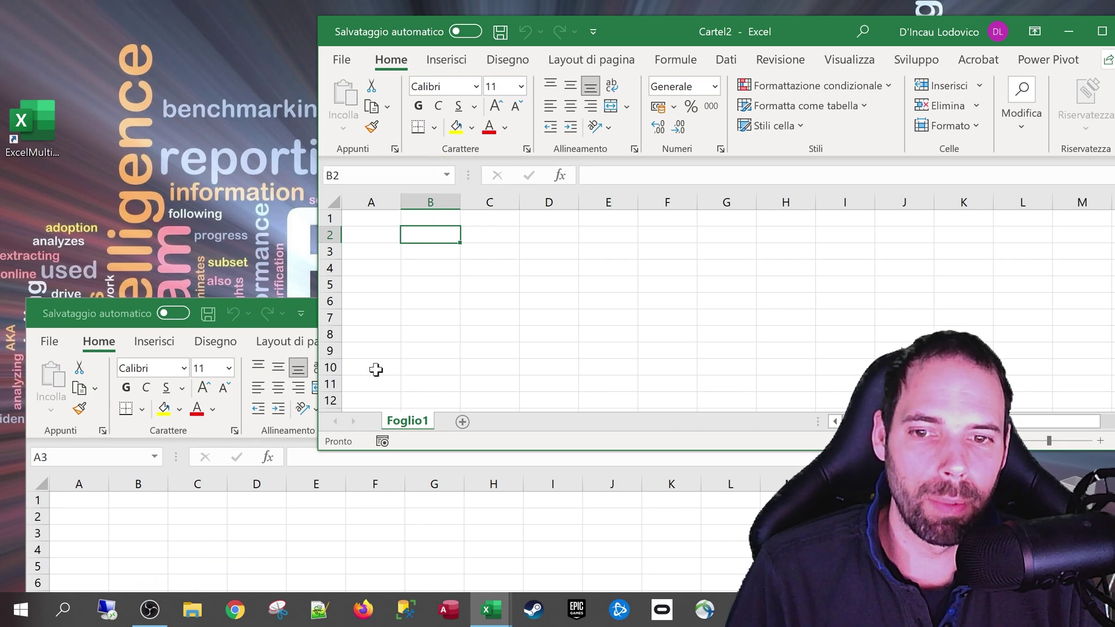
click(394, 312)
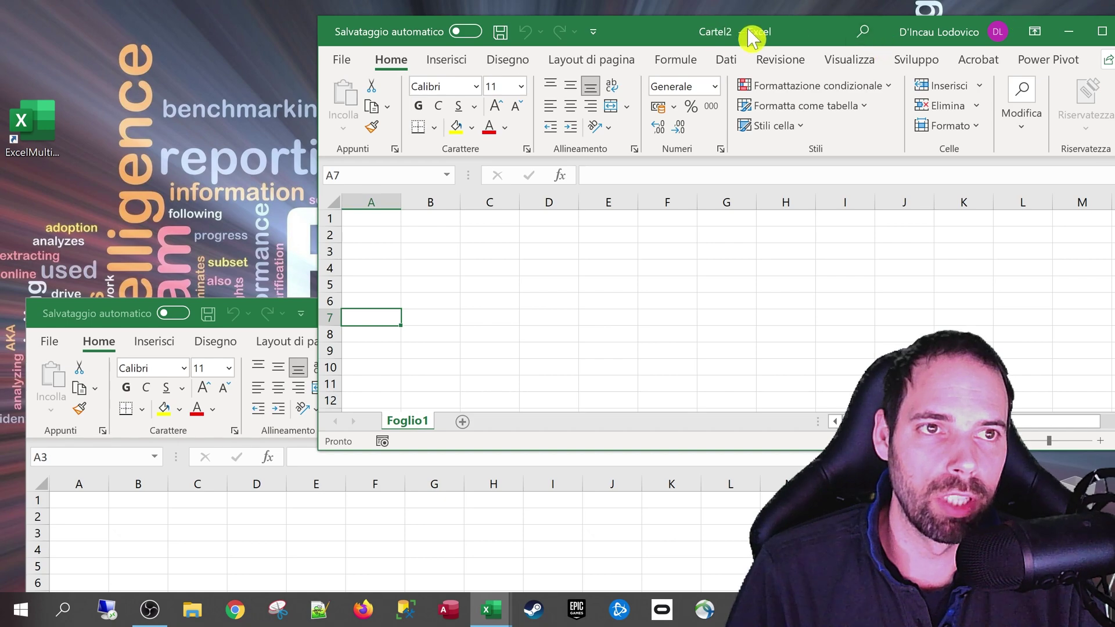
drag(752, 32, 491, 75)
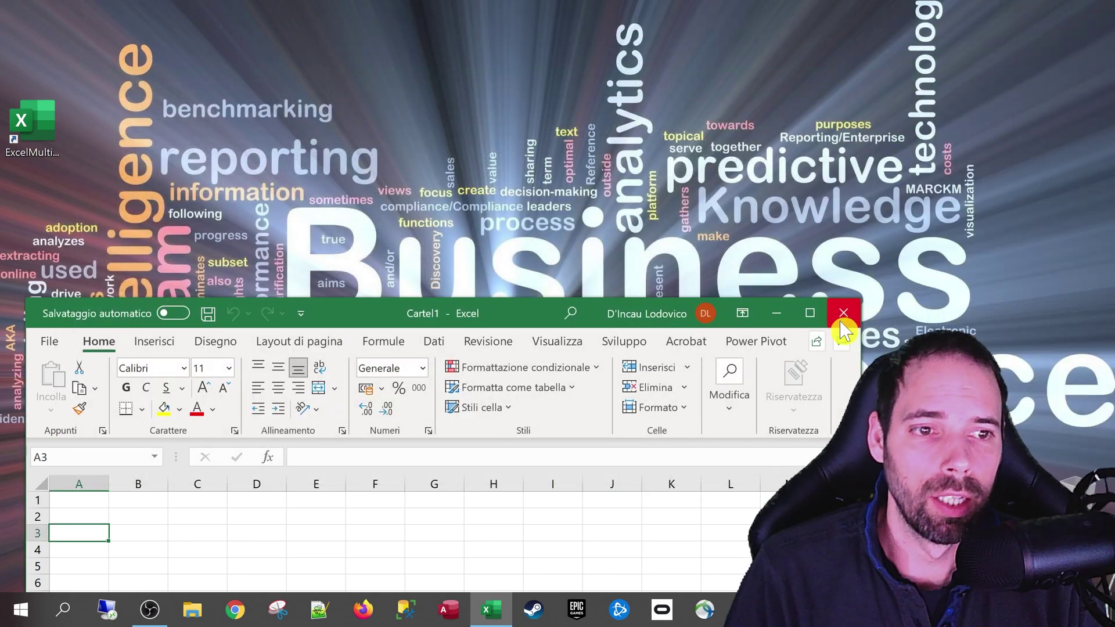
Close the workbook without saving and pin the ExcelMultiMadre shortcut to the taskbar.
click(843, 313)
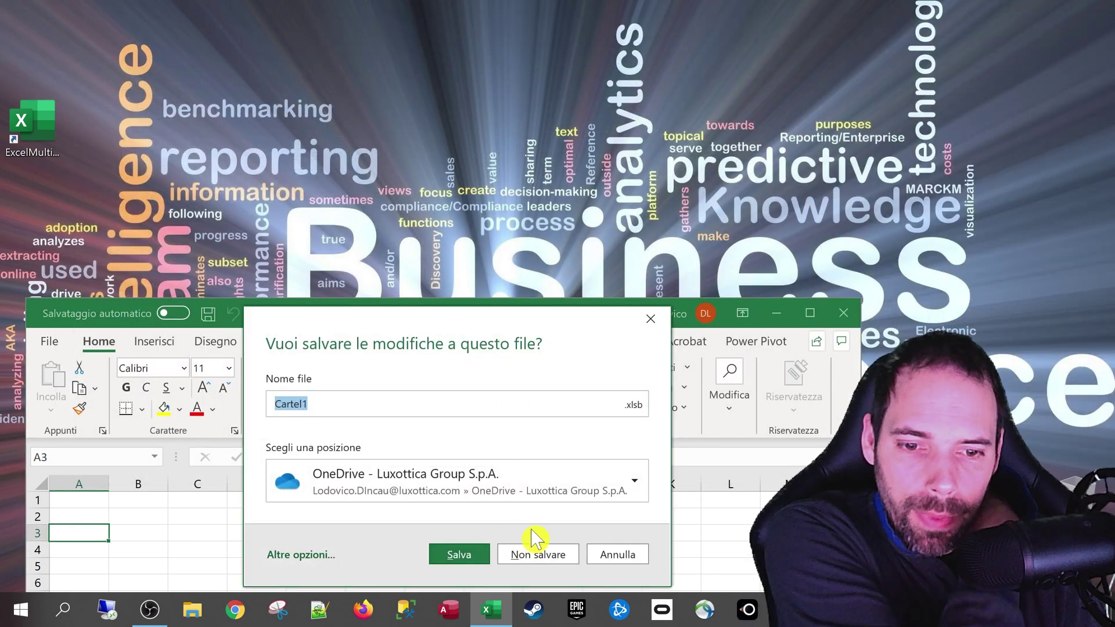
click(524, 553)
drag(62, 166, 532, 611)
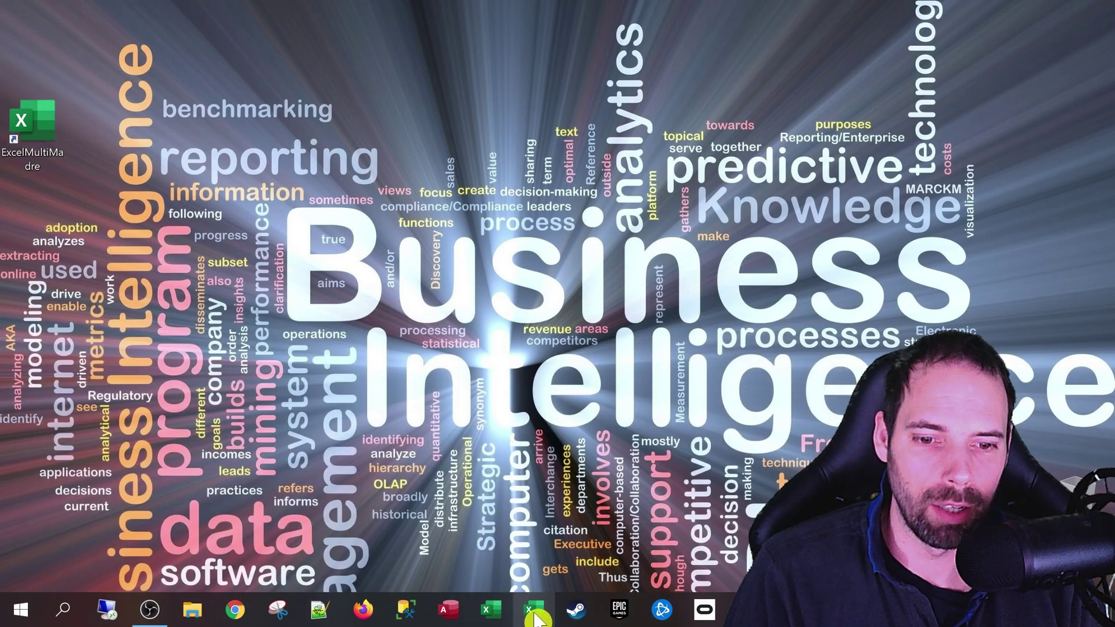
Change the pinned ExcelMultiMadre shortcut's icon to the second Excel icon and apply it.
right_click(534, 619)
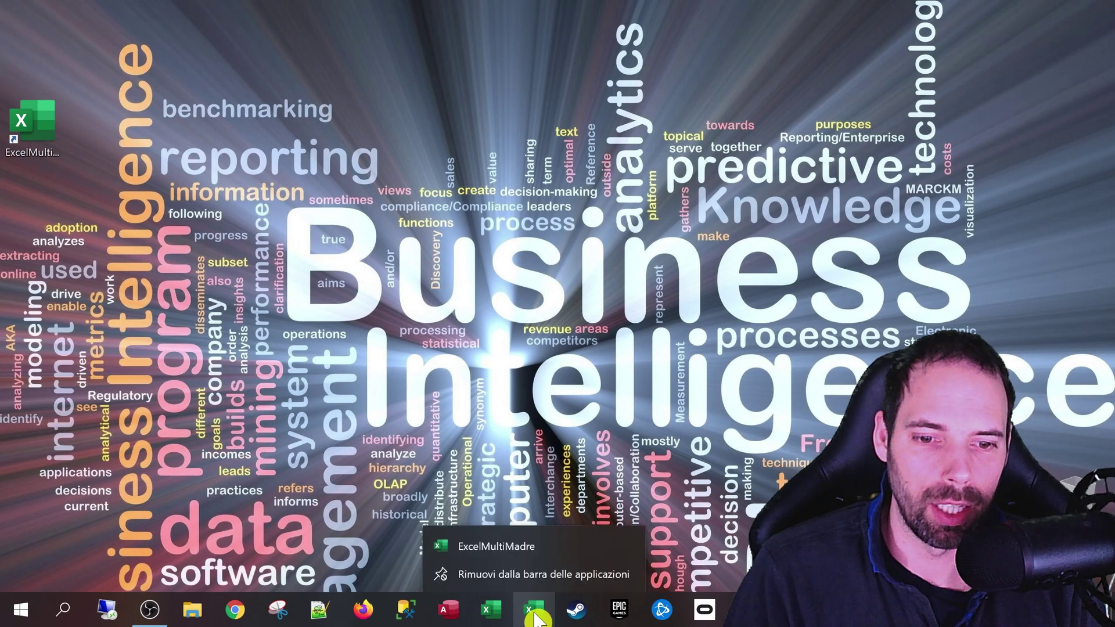
right_click(535, 552)
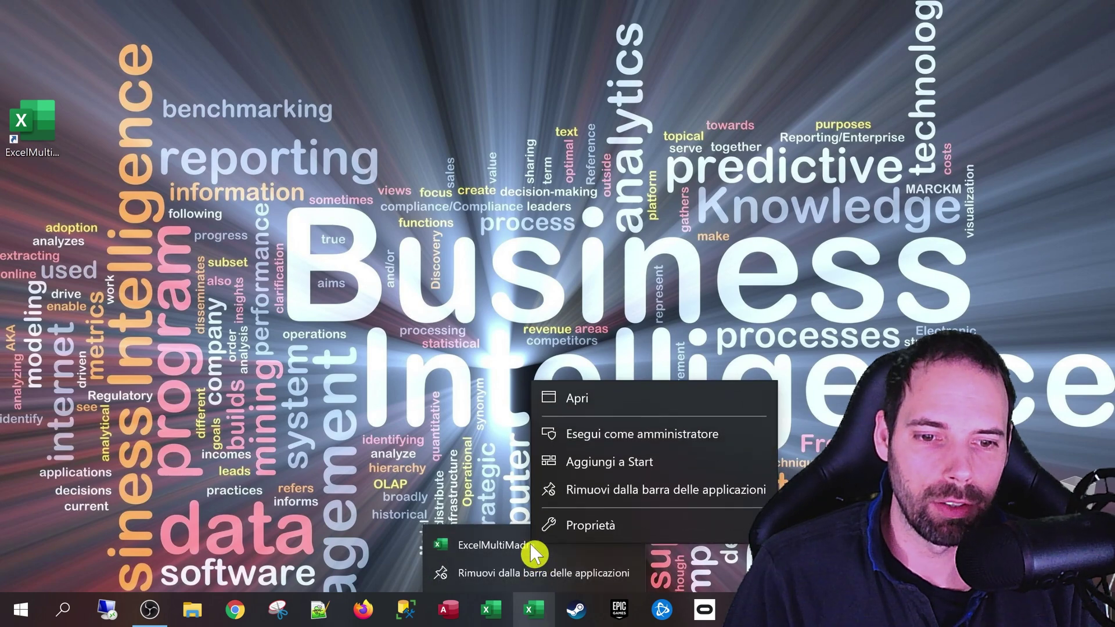
click(598, 524)
drag(883, 119, 337, 38)
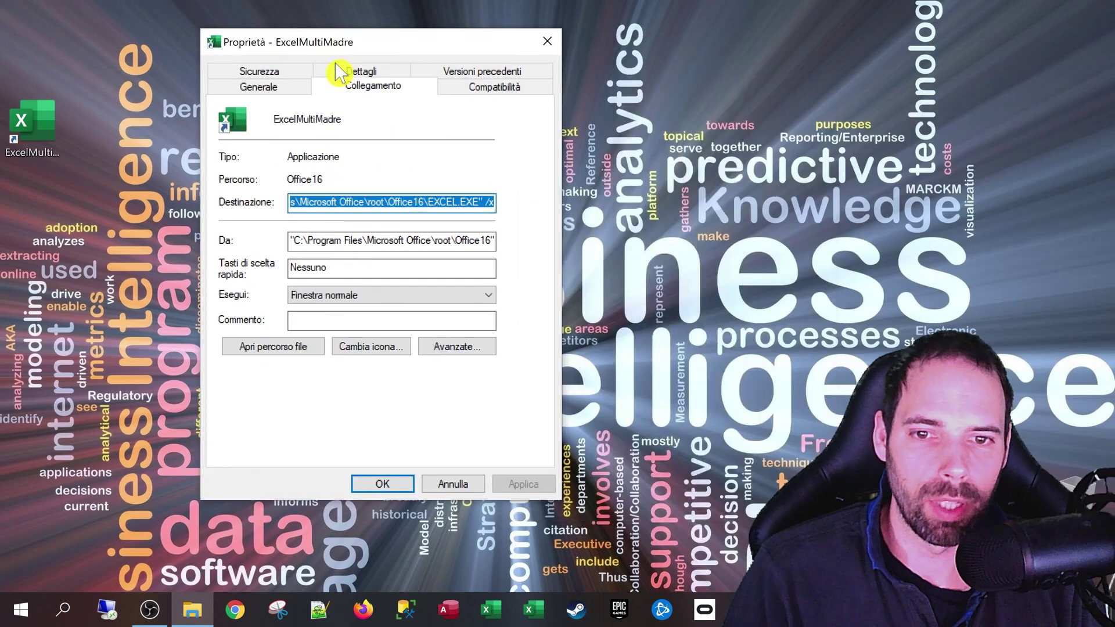
click(394, 348)
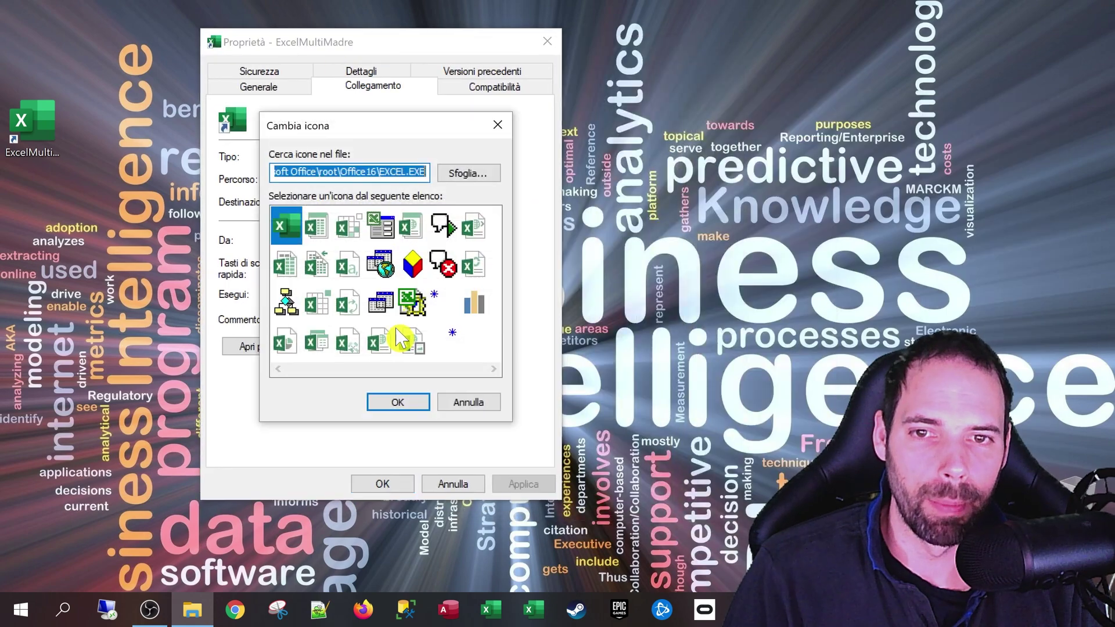
click(328, 230)
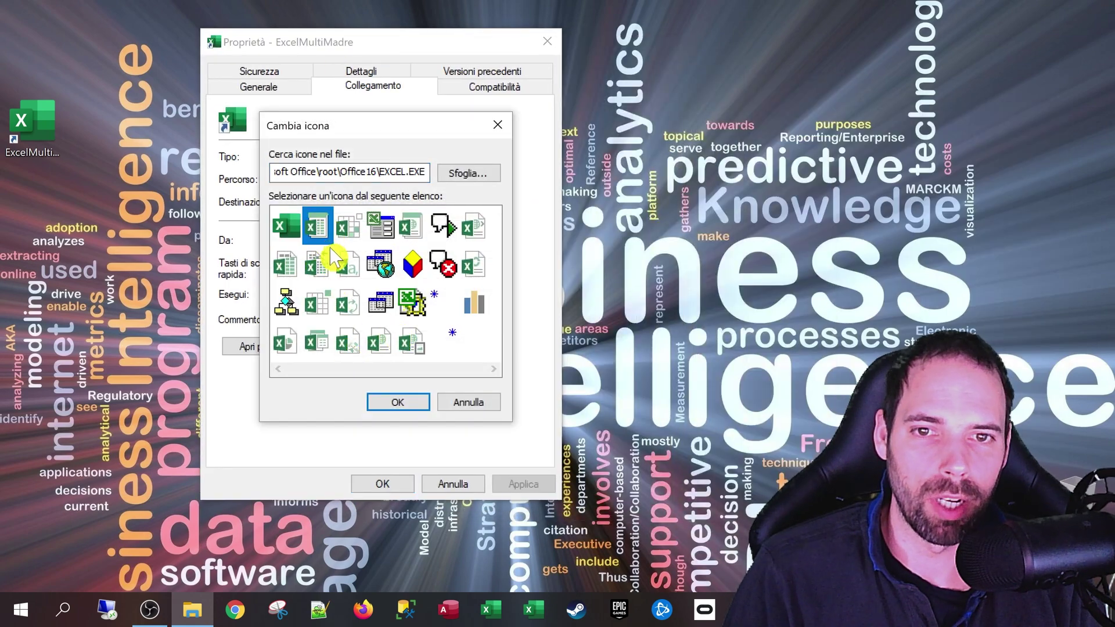
click(401, 404)
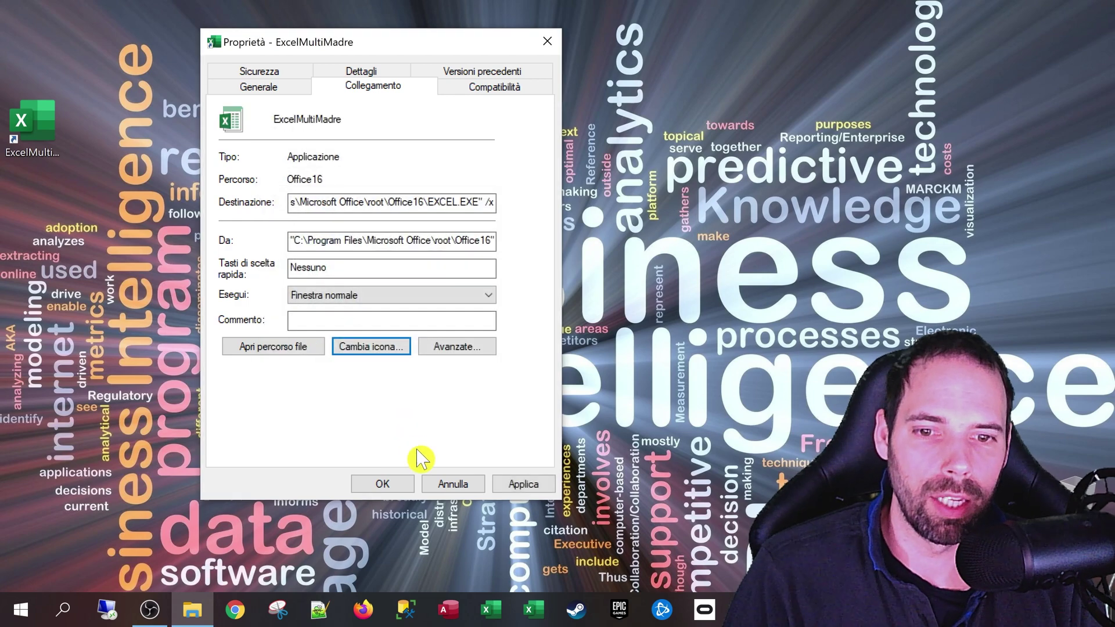
click(522, 488)
click(384, 484)
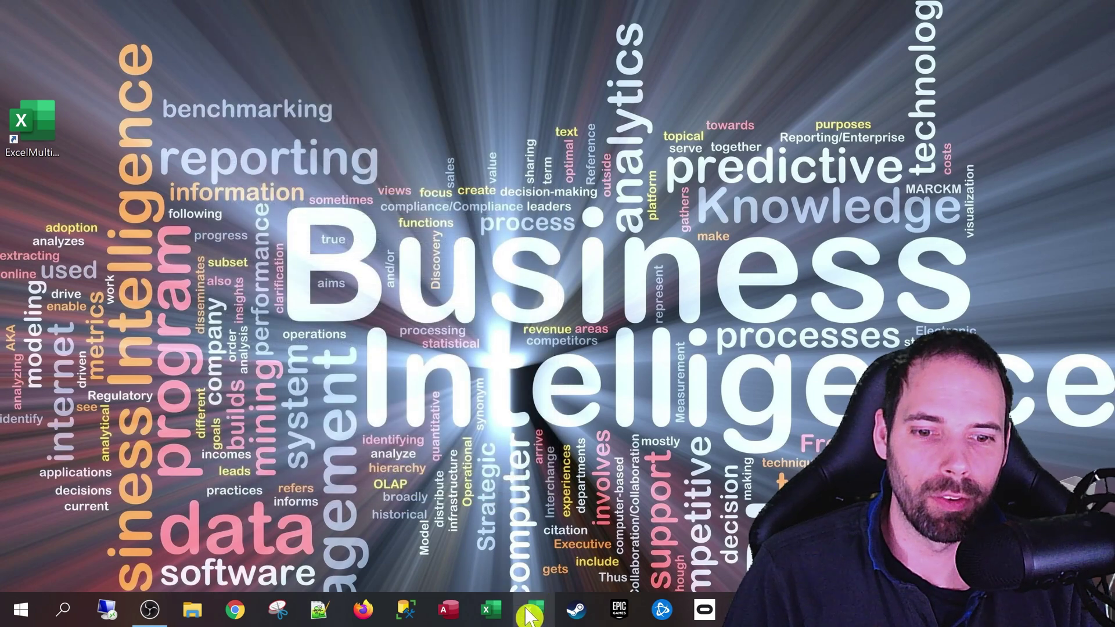
Give the desktop ExcelMultiMadre shortcut the second Excel icon and apply it.
right_click(27, 114)
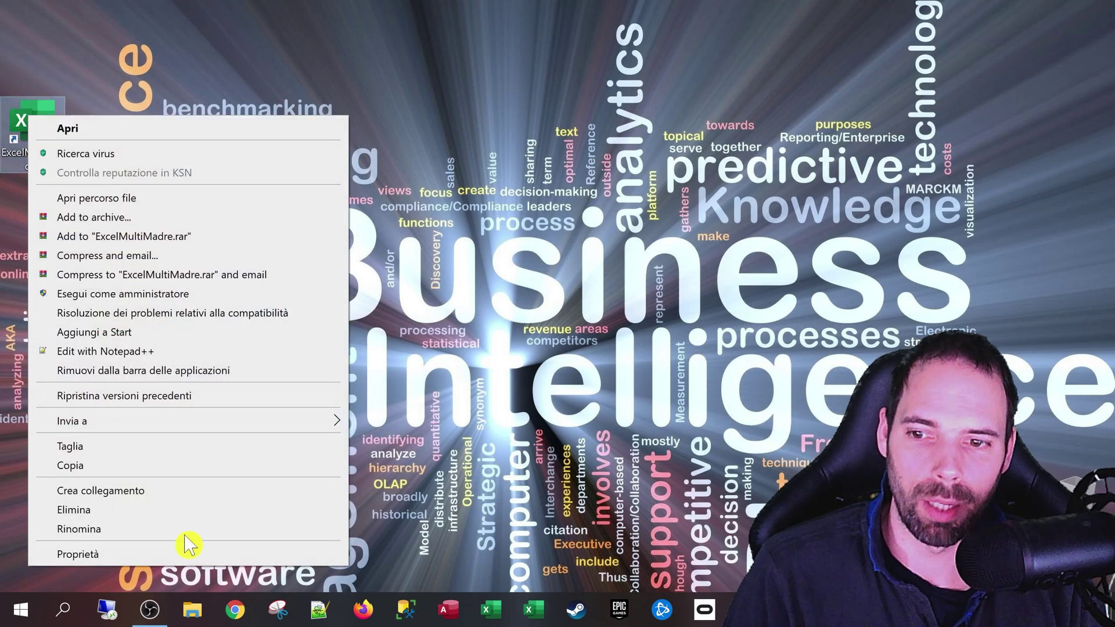
click(168, 556)
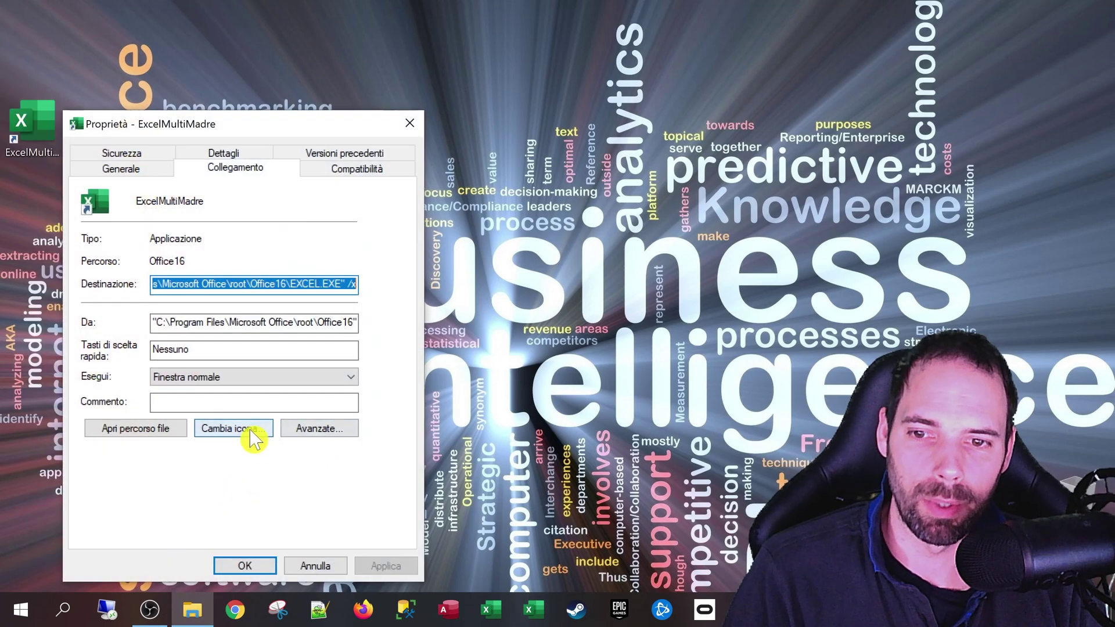
click(247, 430)
click(180, 311)
click(260, 485)
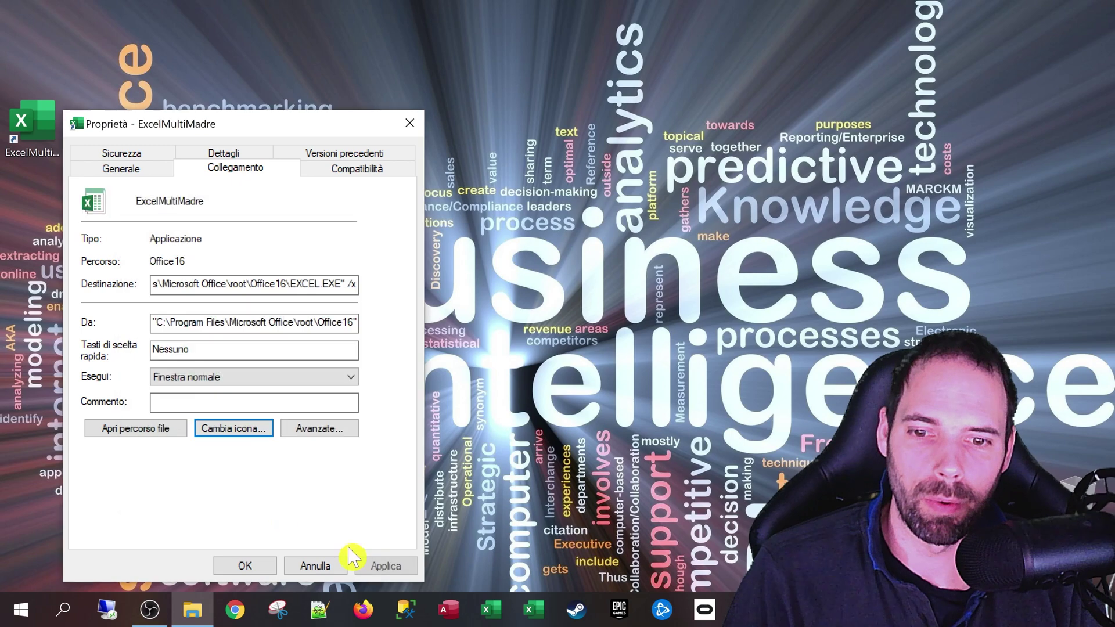
click(372, 566)
click(244, 566)
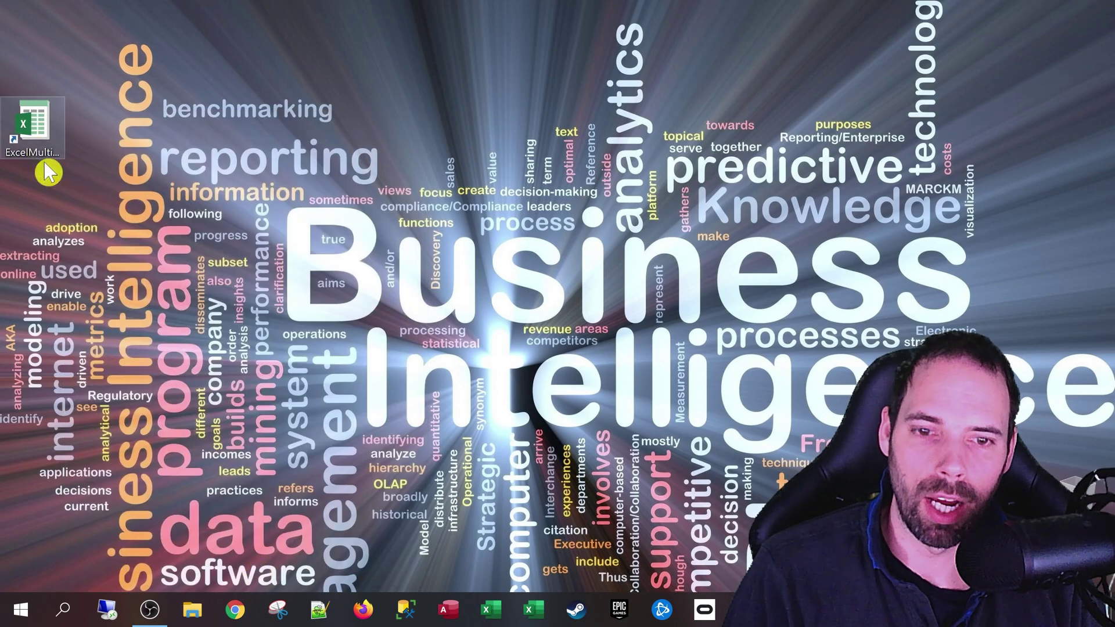
Unpin the old ExcelMultiMadre taskbar entry, pin the updated shortcut, and delete it from the desktop.
right_click(530, 610)
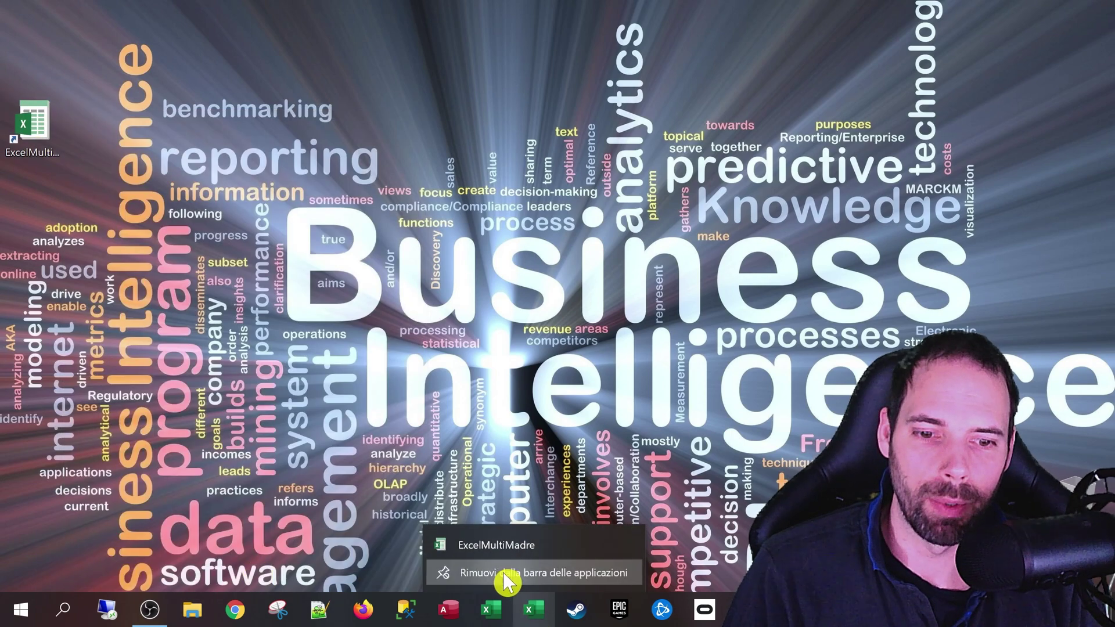
click(442, 573)
drag(32, 125, 520, 601)
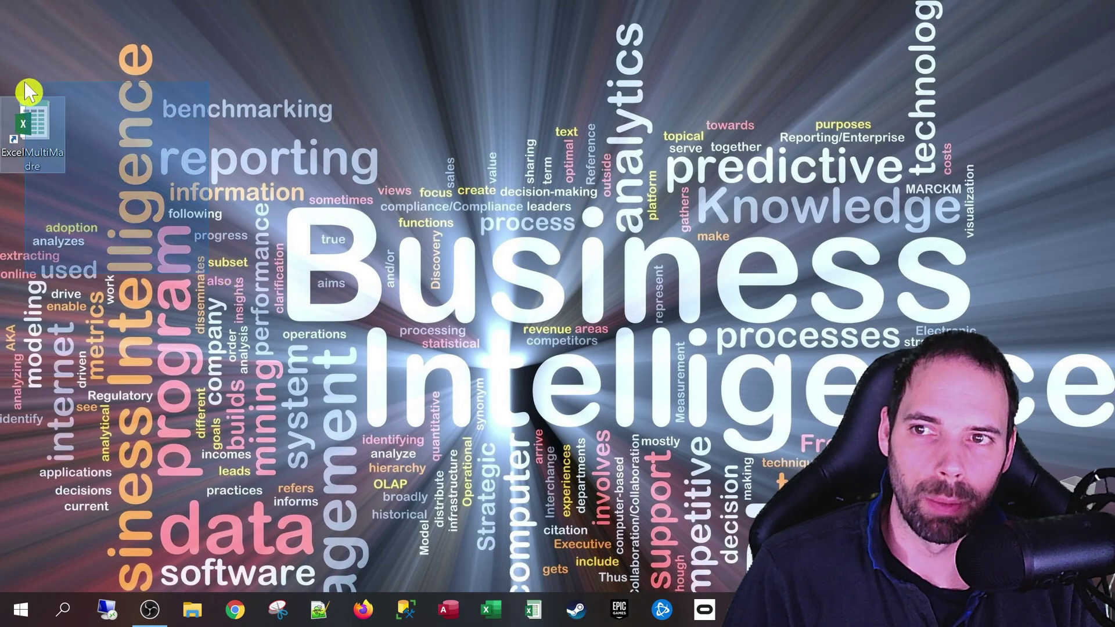
key(Delete)
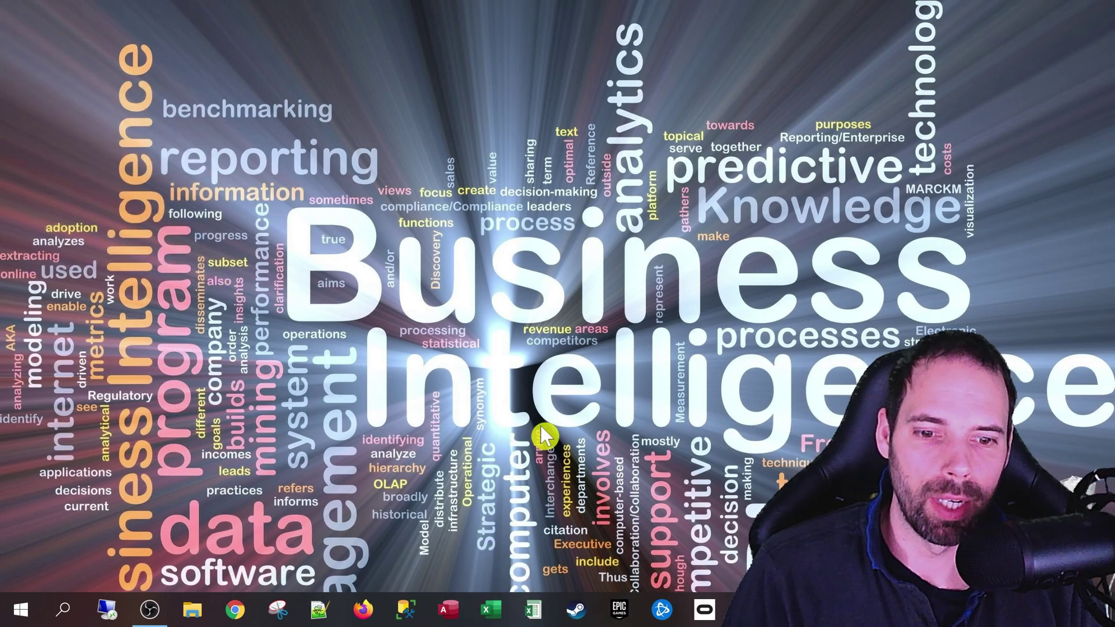
Open a blank workbook from regular Excel and another from ExcelMultiMadre, then open Task Manager.
click(492, 618)
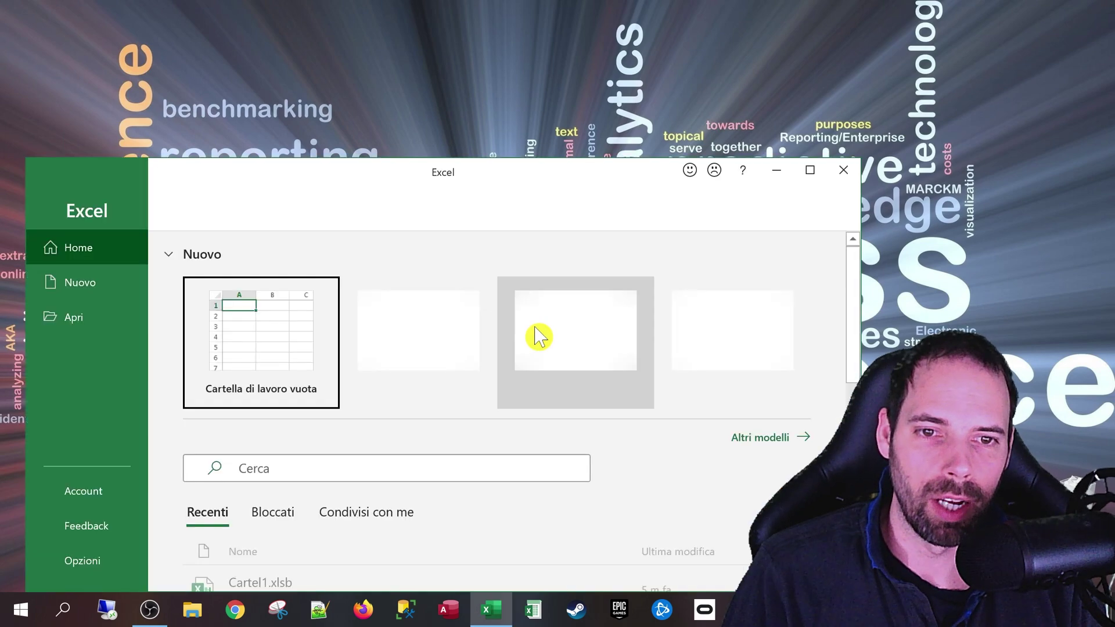
click(306, 369)
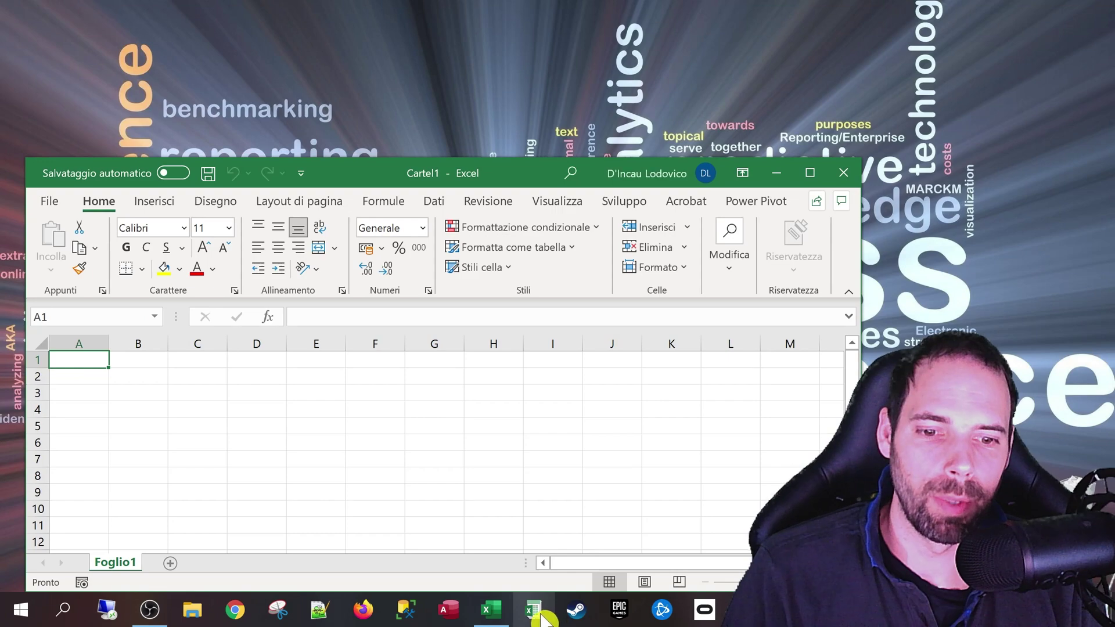
click(541, 617)
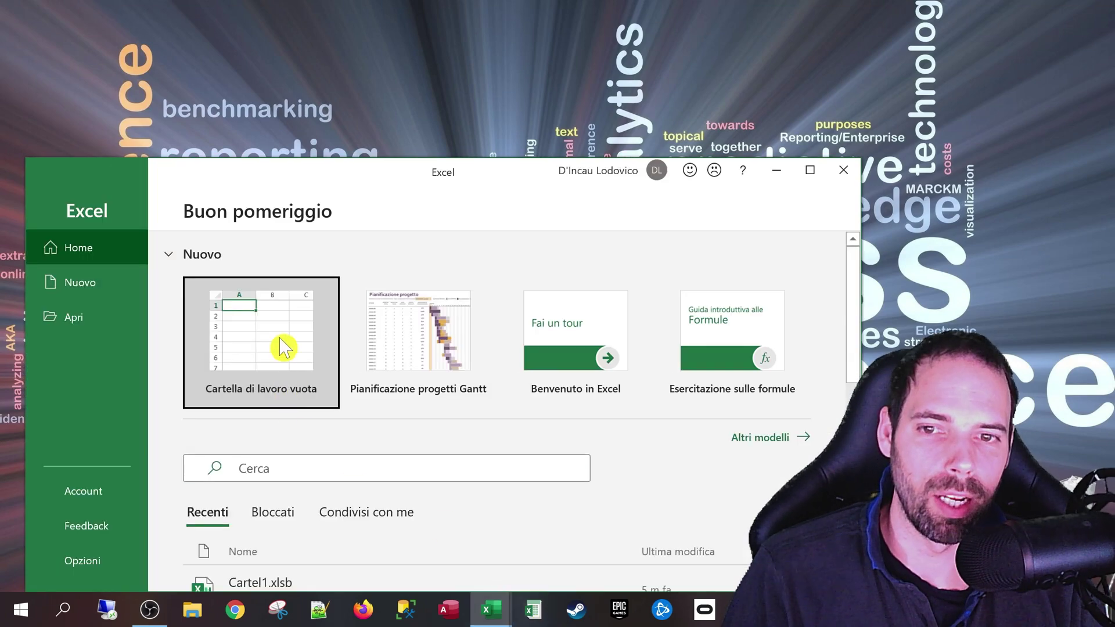
click(284, 349)
key(ctrl+shift+Escape)
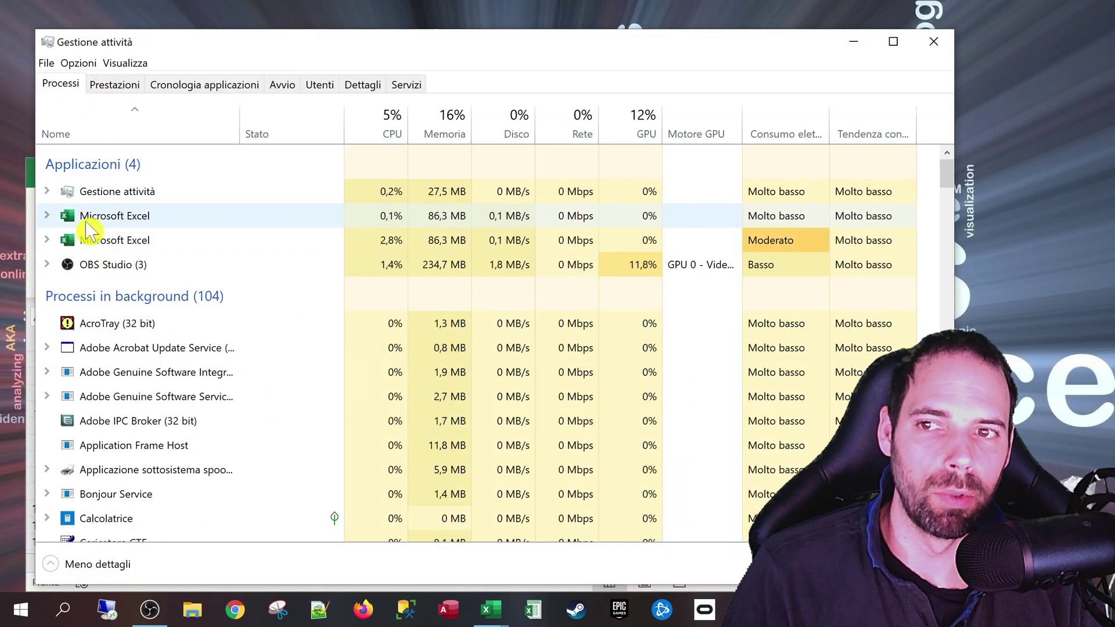
Expand both Microsoft Excel processes, then create blank workbook Cartel3 from the regular Excel entry.
click(47, 216)
click(47, 259)
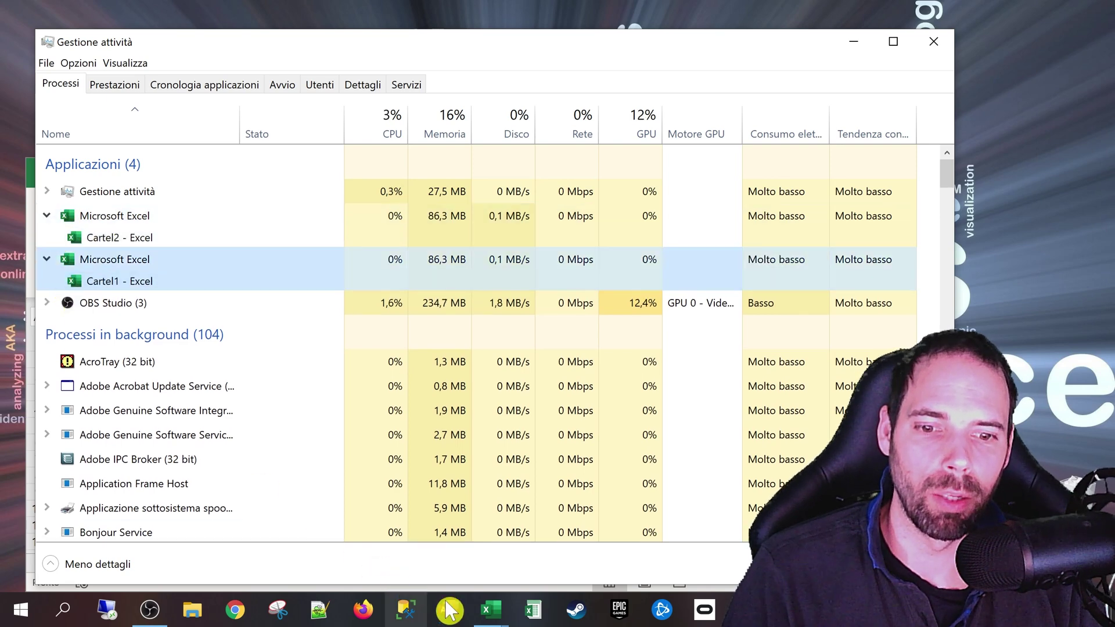
right_click(496, 594)
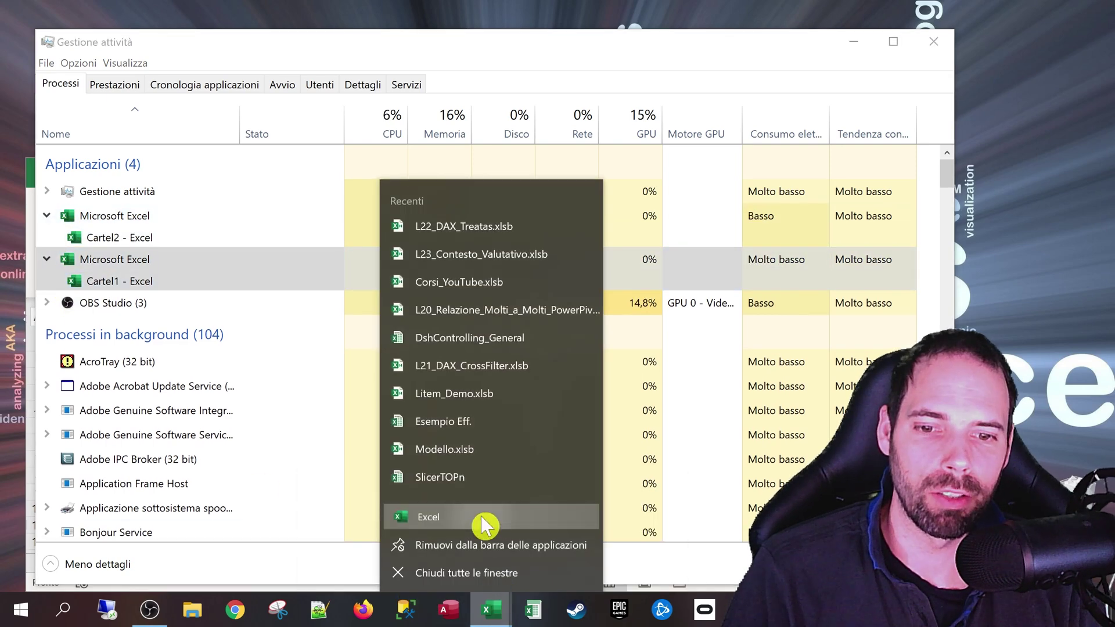
click(427, 517)
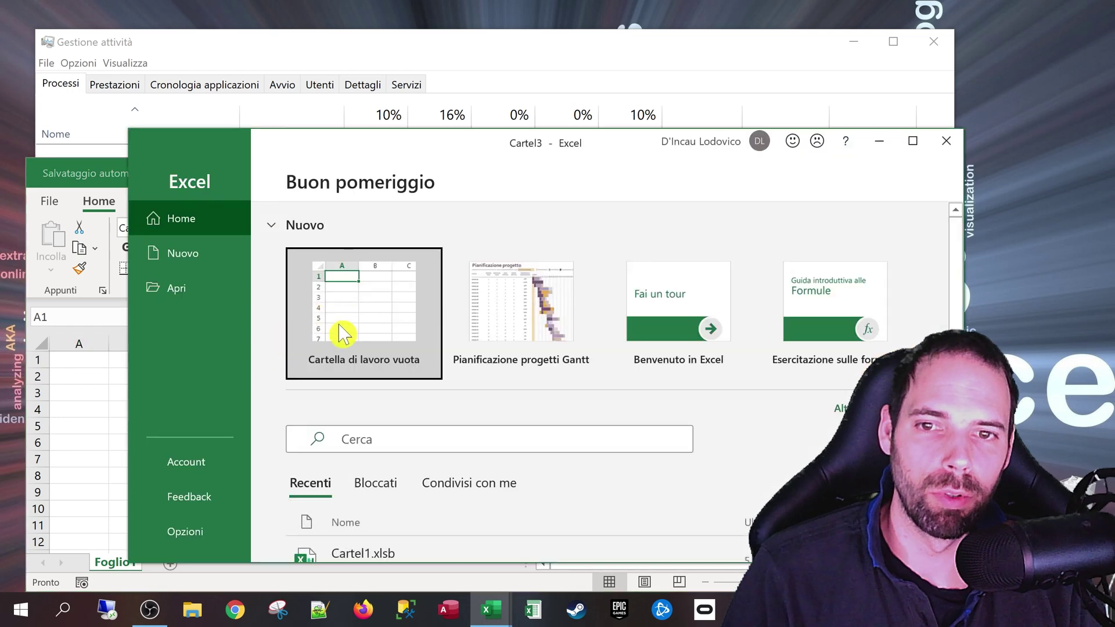
click(342, 329)
Check Cartel3's grouping in Task Manager, collapse both Excel groups, and close Task Manager.
click(518, 45)
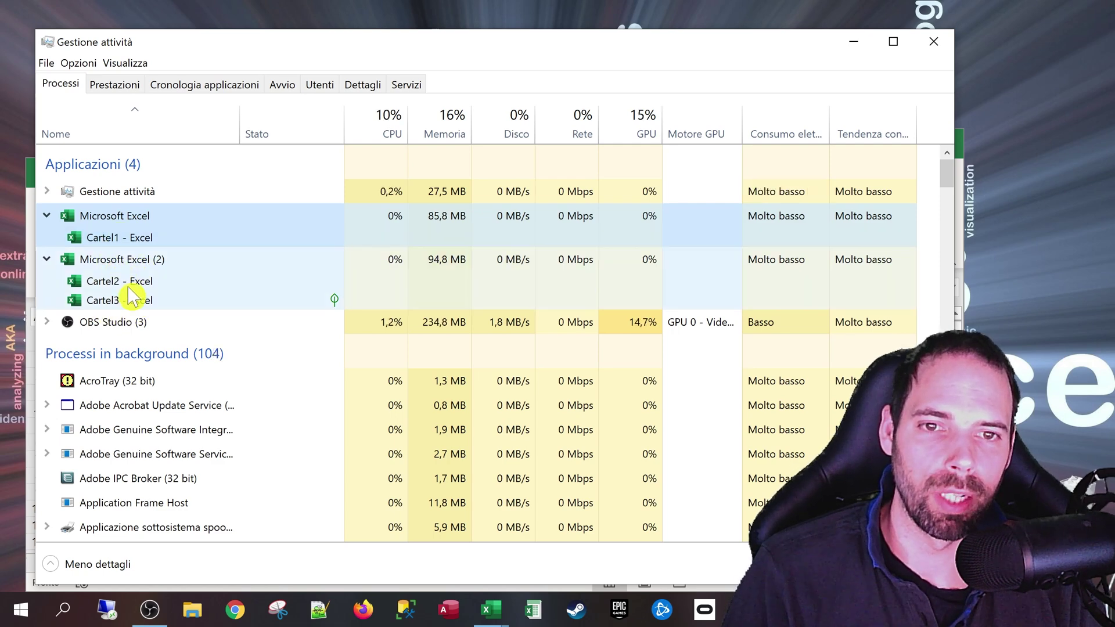
click(47, 259)
click(48, 215)
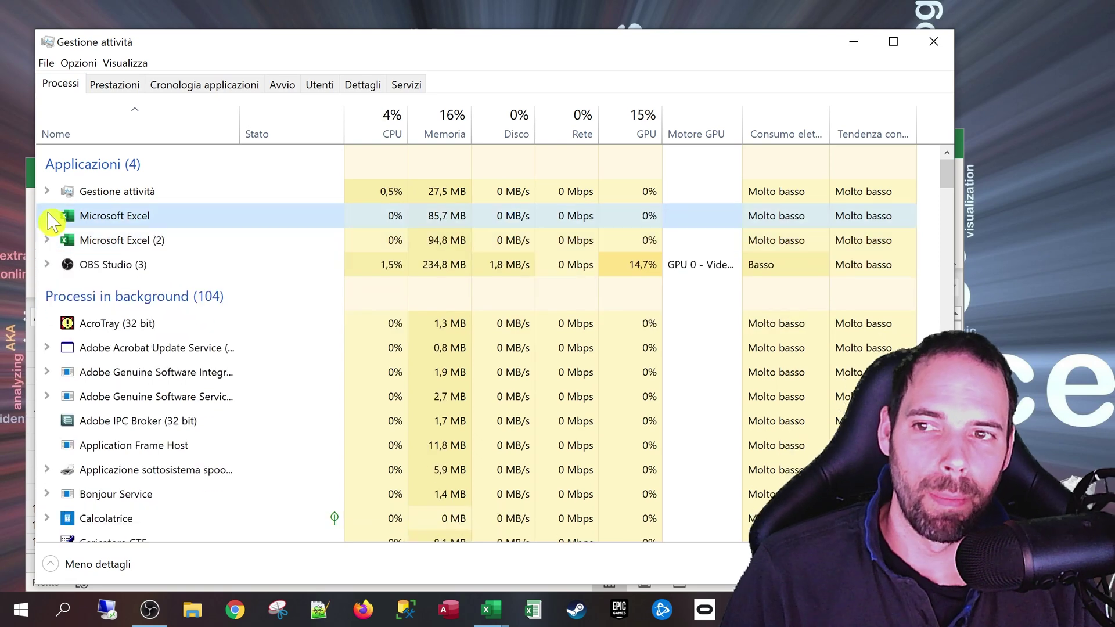
click(952, 49)
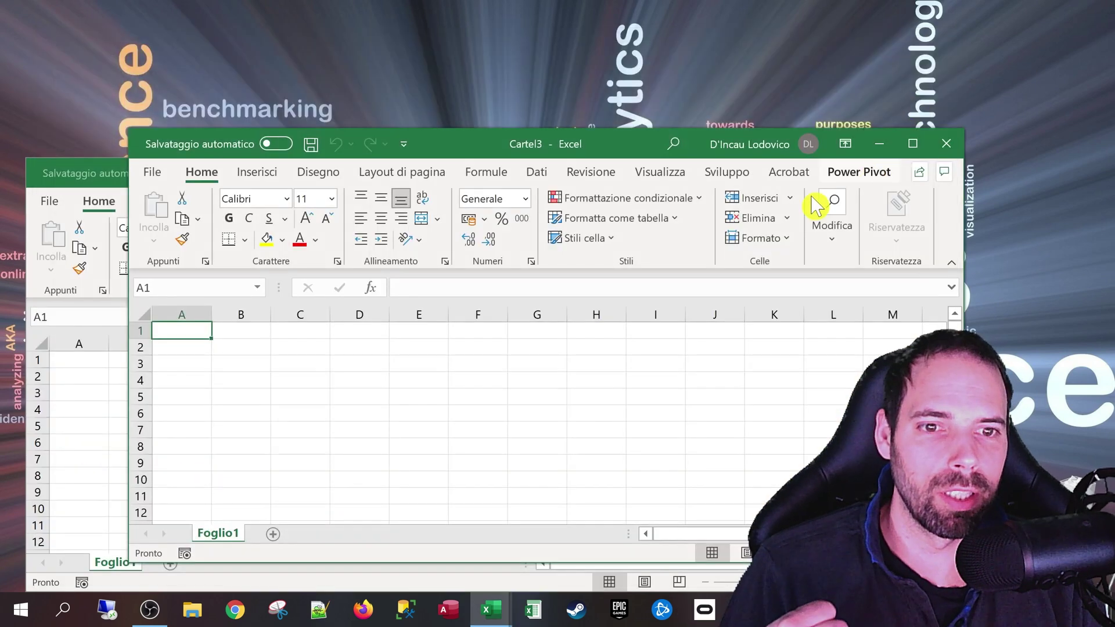
Close the Excel windows in turn: Cartel3, then Cartel2, then Cartel1.
click(946, 144)
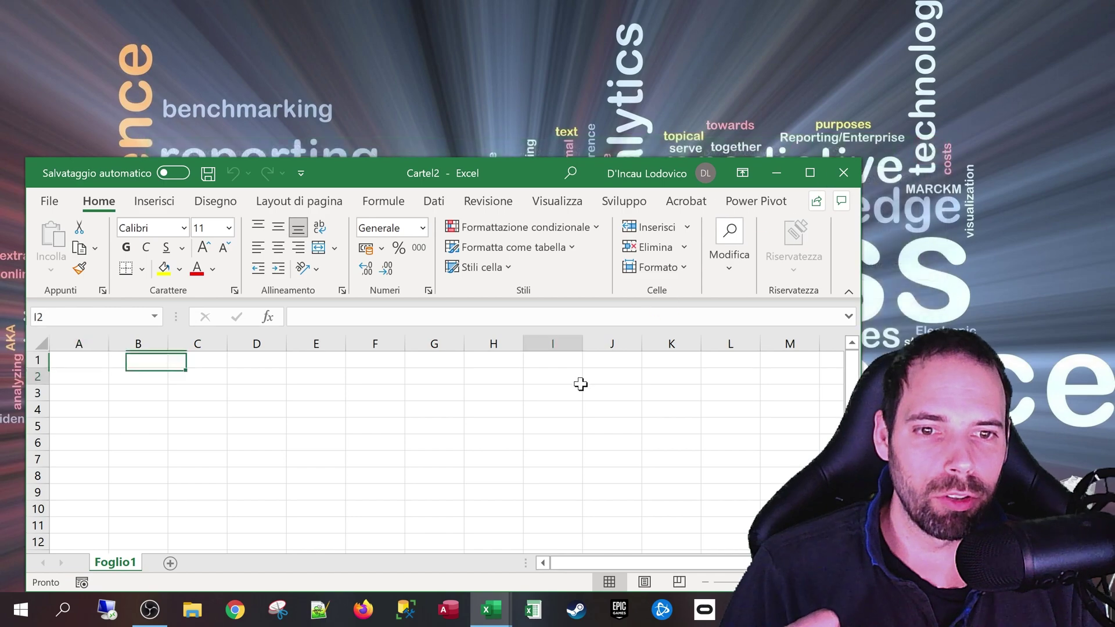
click(827, 172)
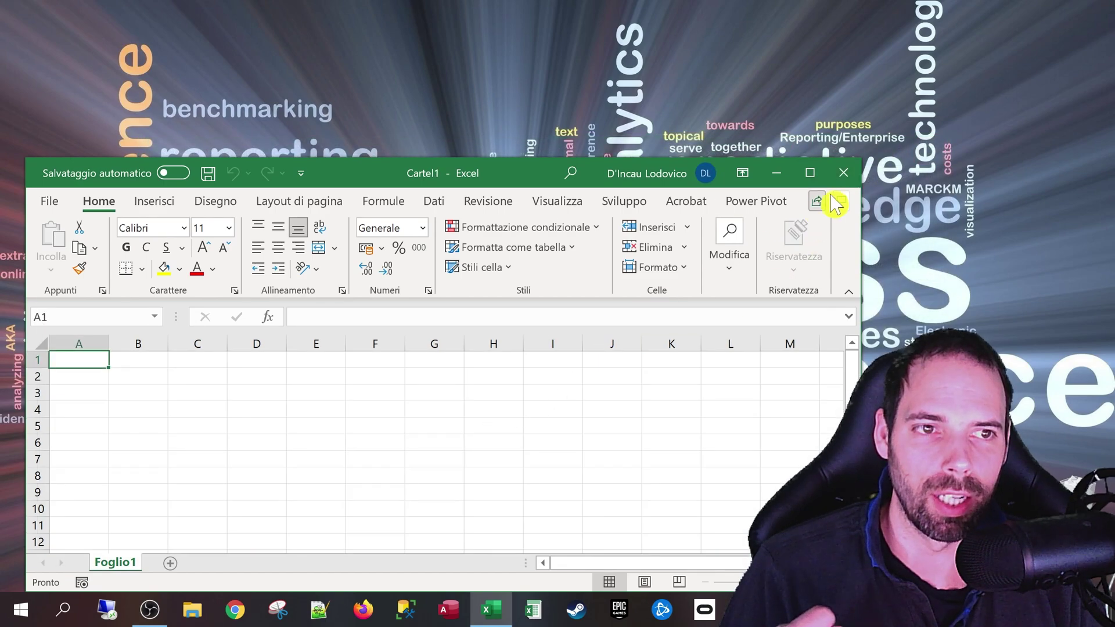
click(843, 173)
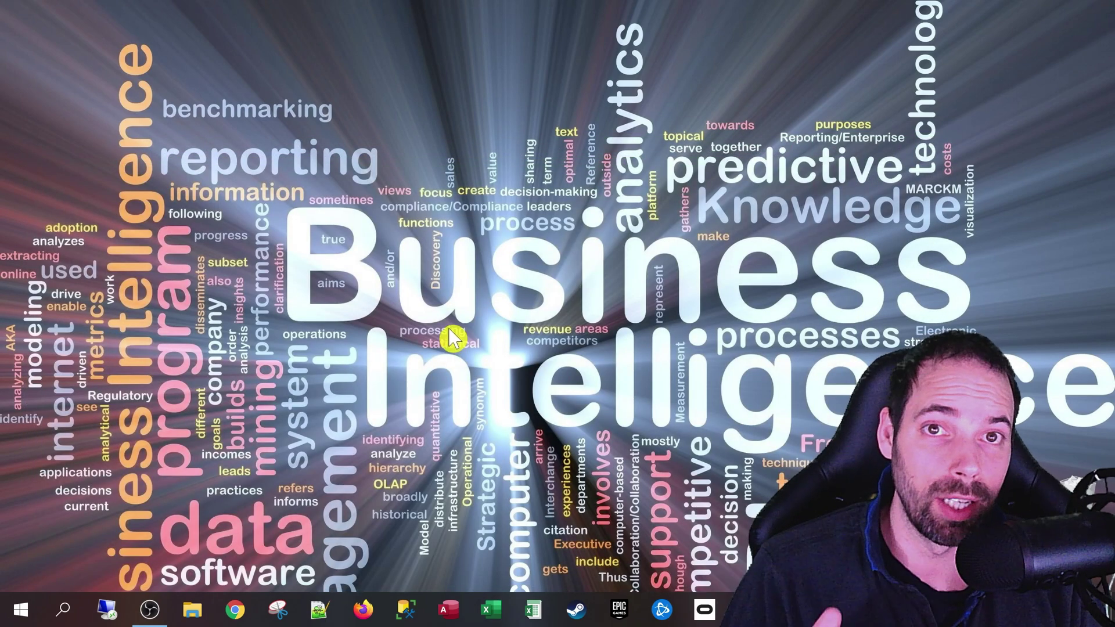